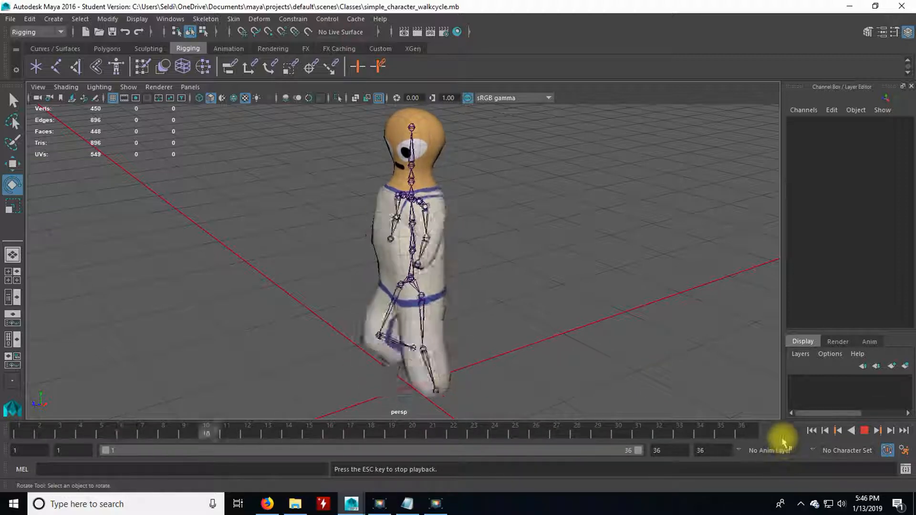
- Stop the walk cycle playback and open the scene simple_character_weighted.mb
{"action": "left_click", "coordinate": [865, 431]}
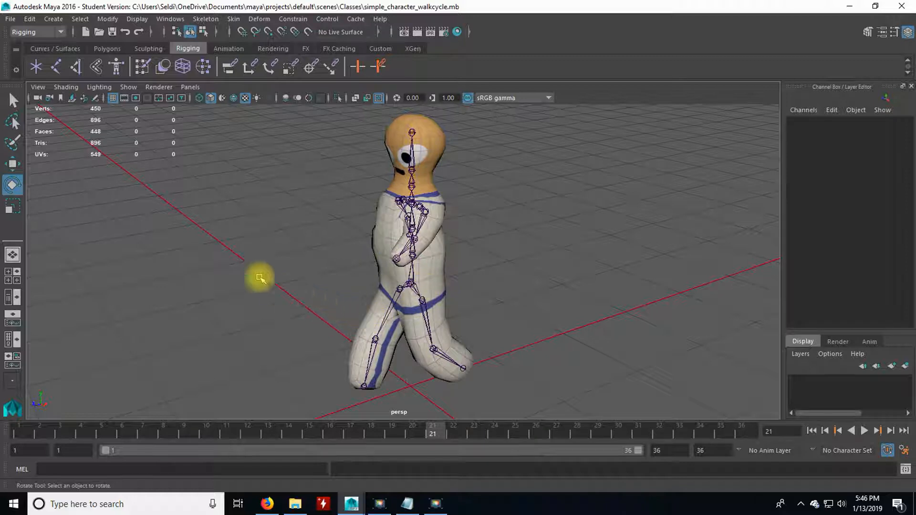
{"action": "left_click", "coordinate": [10, 20]}
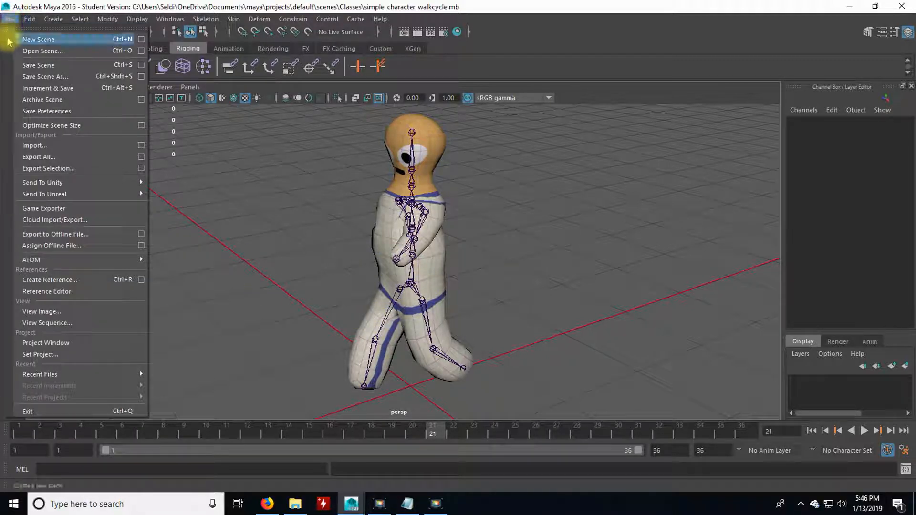
{"action": "left_click", "coordinate": [31, 51]}
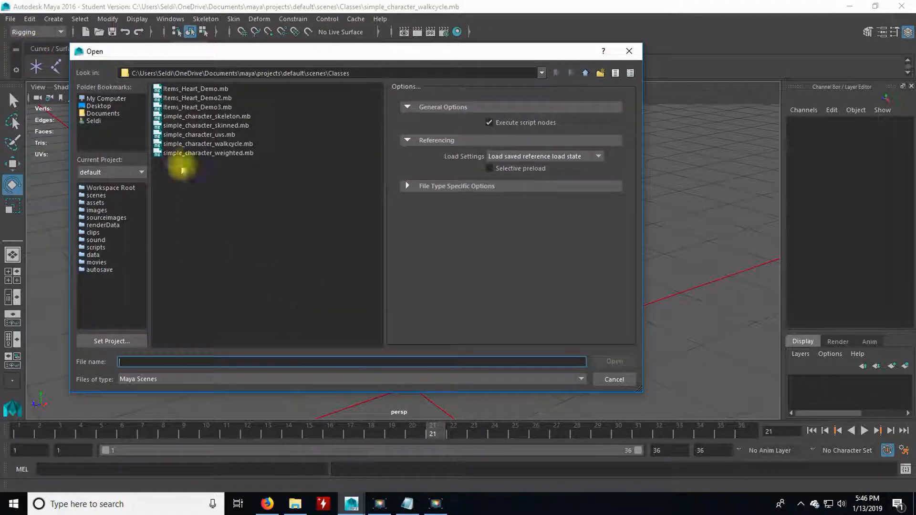
{"action": "left_click", "coordinate": [186, 153]}
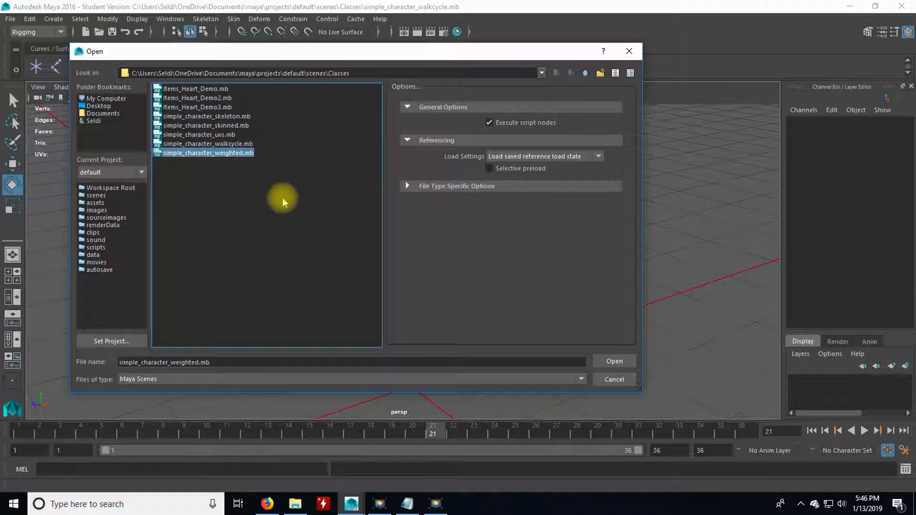
{"action": "left_click", "coordinate": [607, 365]}
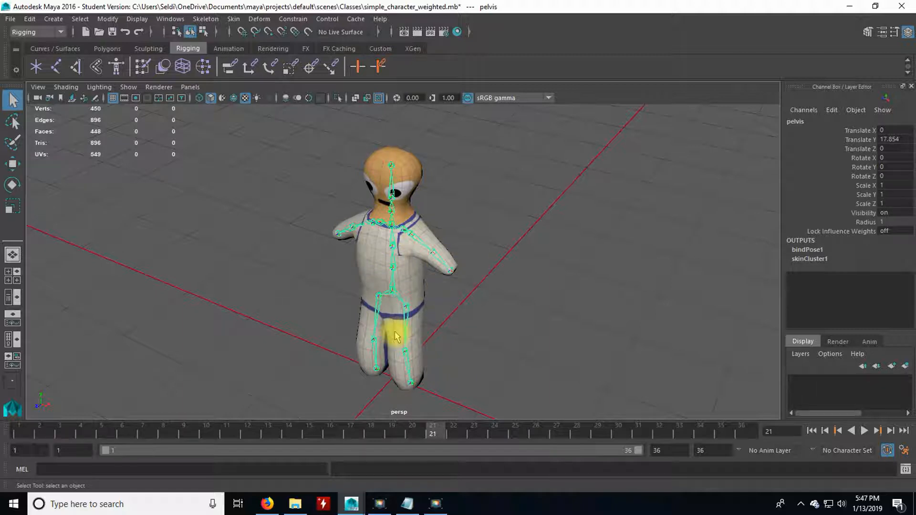
- Try rotating the left hip joint to test the leg's skinning, and undo the rotation
{"action": "left_click", "coordinate": [411, 343]}
{"action": "key", "text": "e"}
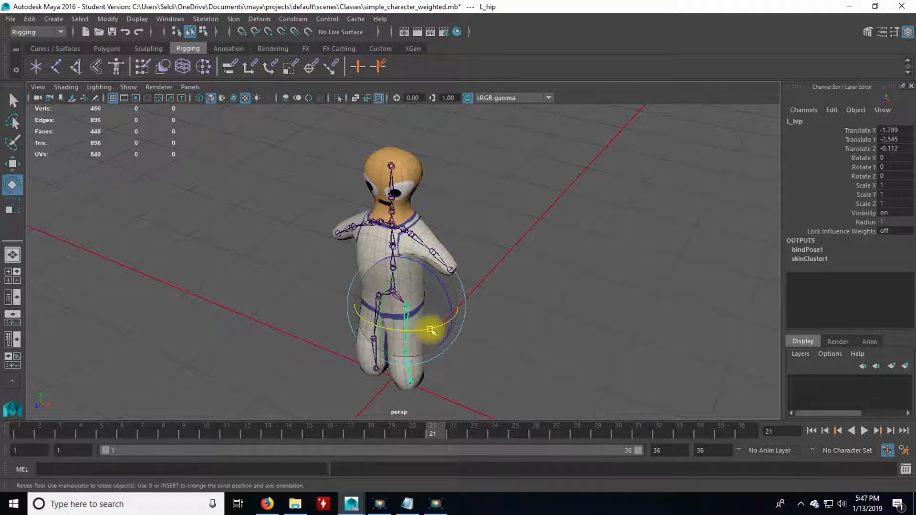
{"action": "left_click_drag", "start_coordinate": [382, 296], "coordinate": [525, 307]}
{"action": "key", "text": "ctrl+z"}
{"action": "left_click", "coordinate": [507, 321]}
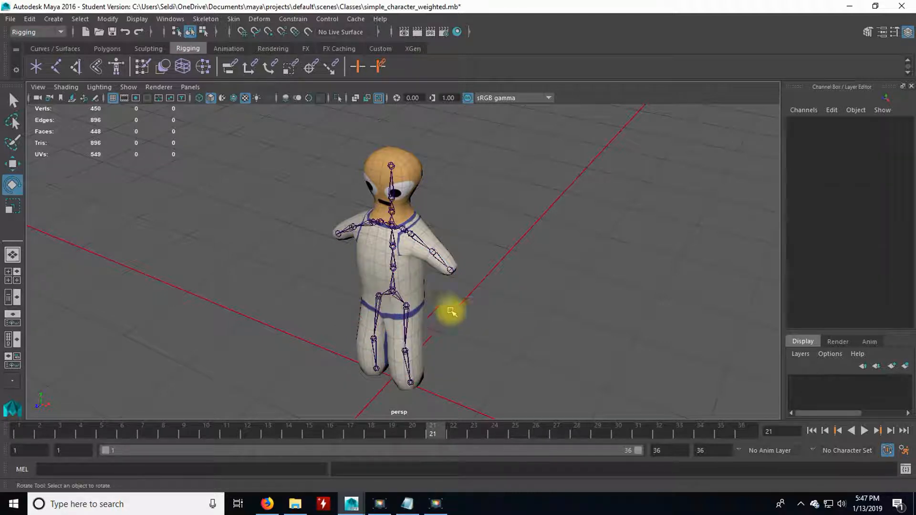
- Select the pelvis joint and save the scene as simple_character_bindpose.mb in the Classes folder
{"action": "left_click", "coordinate": [389, 292]}
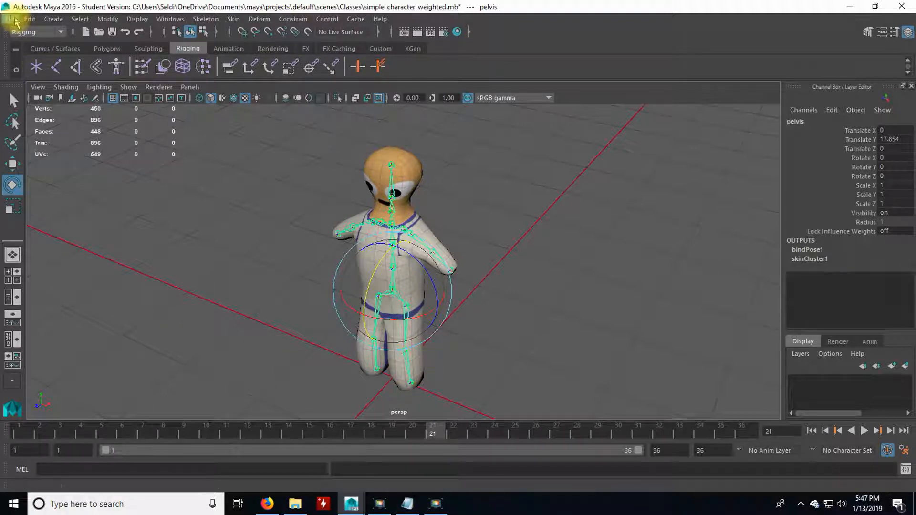
{"action": "left_click", "coordinate": [11, 19]}
{"action": "left_click", "coordinate": [41, 78]}
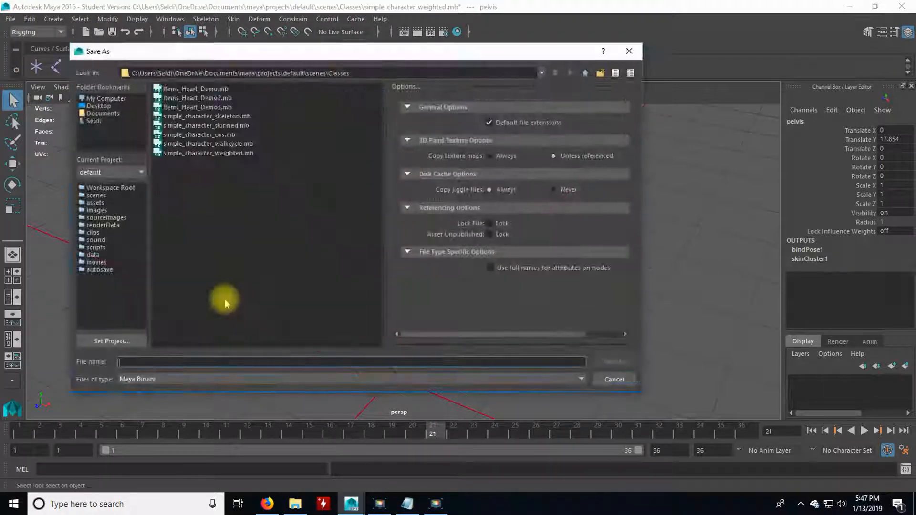
{"action": "type", "text": "simp"}
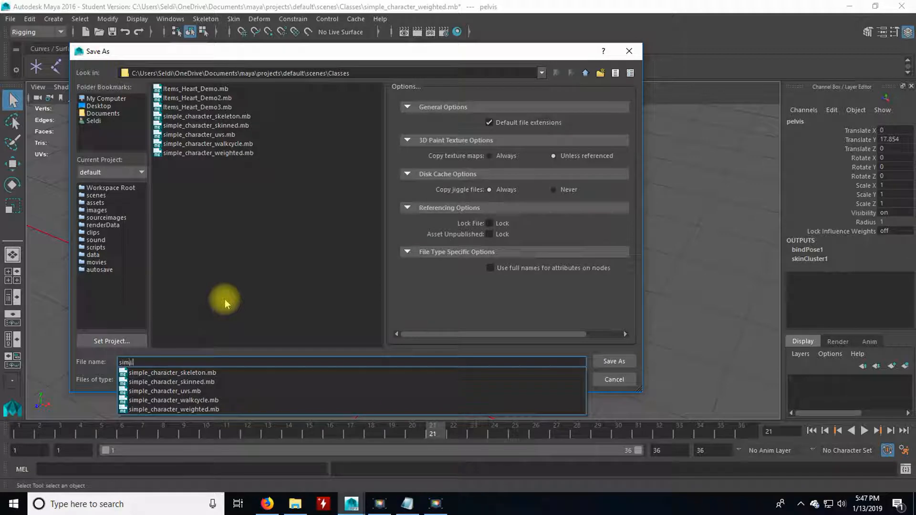
{"action": "key", "text": "Down"}
{"action": "key", "text": "Down"}
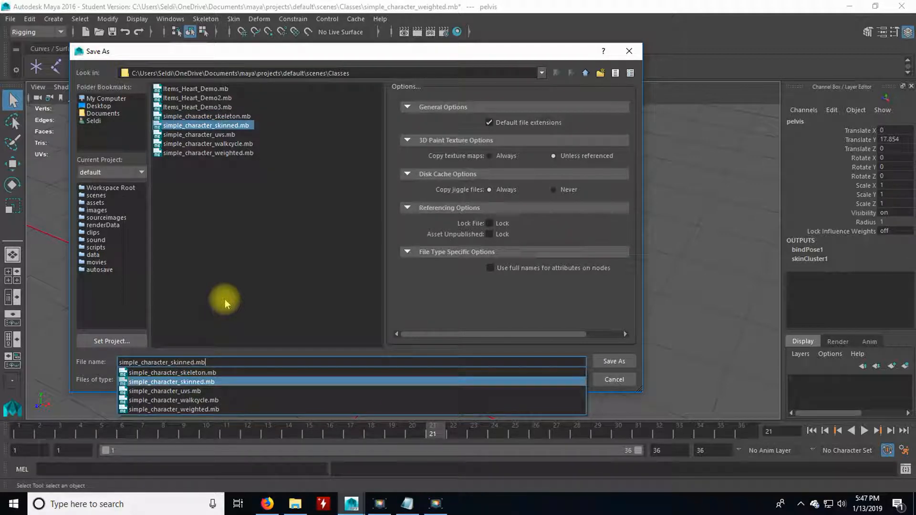
{"action": "key", "text": "BackSpace"}
{"action": "key", "text": "BackSpace"}
{"action": "key", "text": "BackSpace"}
{"action": "key", "text": "BackSpace"}
{"action": "key", "text": "BackSpace"}
{"action": "key", "text": "BackSpace"}
{"action": "key", "text": "BackSpace"}
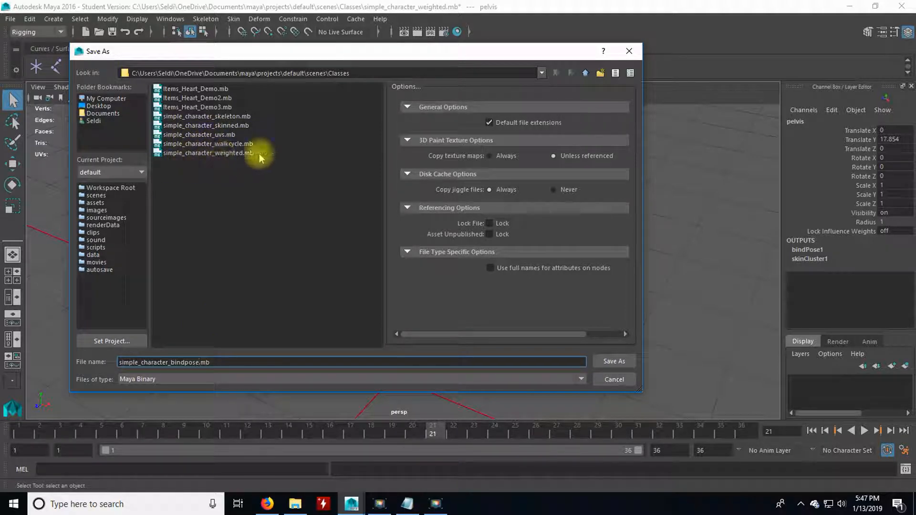
{"action": "left_click", "coordinate": [599, 364]}
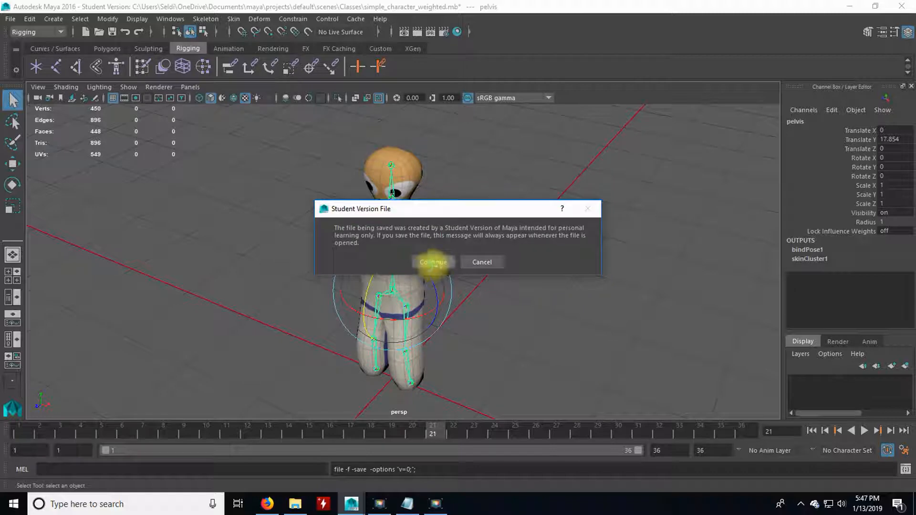
{"action": "left_click", "coordinate": [433, 262]}
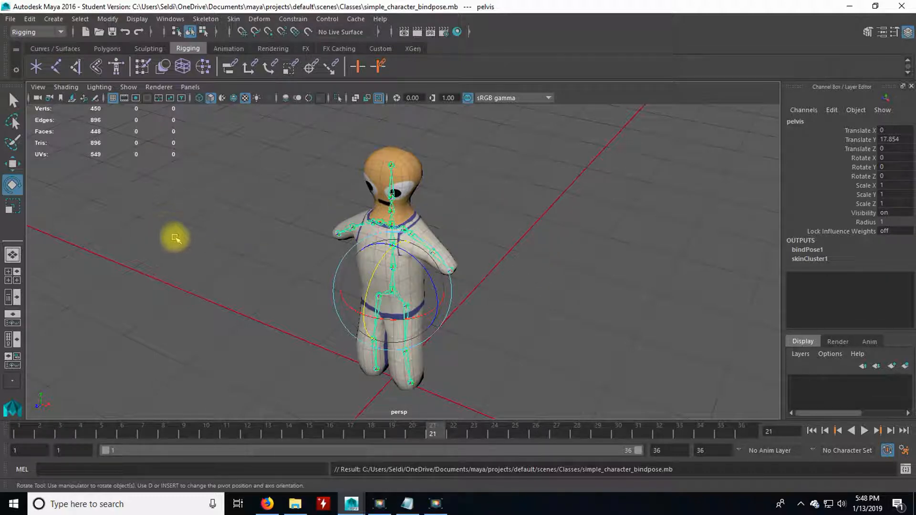
- Save another copy of the scene as simple_character_idle.mb
{"action": "left_click", "coordinate": [10, 18]}
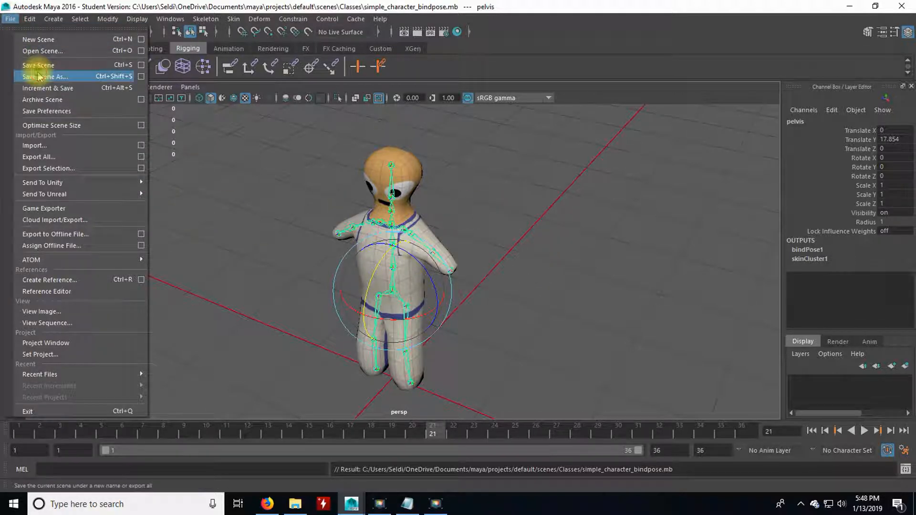
{"action": "left_click", "coordinate": [39, 77]}
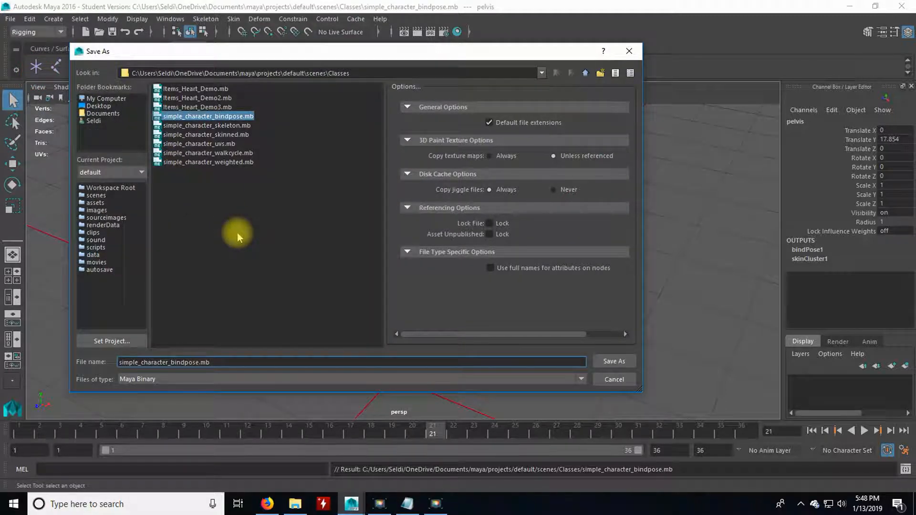
{"action": "key", "text": "Left"}
{"action": "key", "text": "Left"}
{"action": "key", "text": "BackSpace"}
{"action": "key", "text": "BackSpace"}
{"action": "key", "text": "BackSpace"}
{"action": "key", "text": "BackSpace"}
{"action": "key", "text": "BackSpace"}
{"action": "key", "text": "BackSpace"}
{"action": "key", "text": "BackSpace"}
{"action": "key", "text": "BackSpace"}
{"action": "key", "text": "BackSpace"}
{"action": "type", "text": "idle."}
{"action": "left_click", "coordinate": [613, 361]}
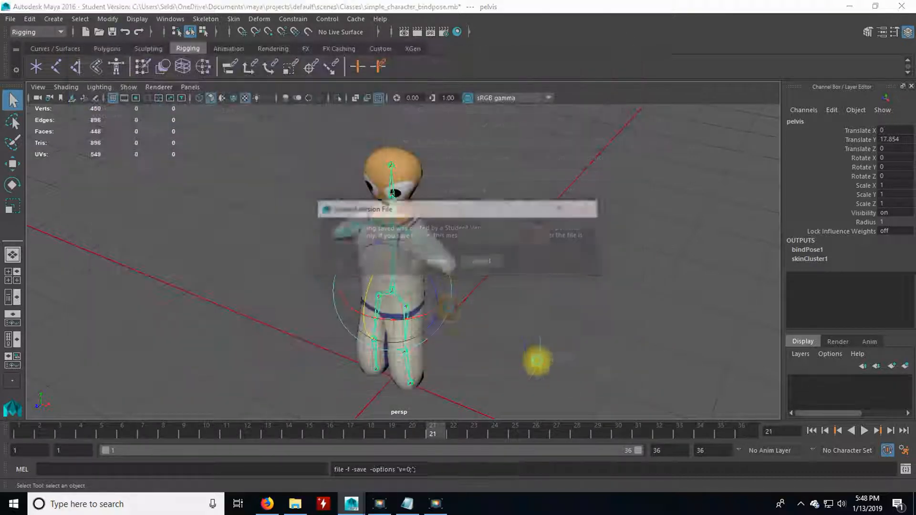
{"action": "left_click", "coordinate": [434, 262]}
- Go to frame 1 and rotate the pelvis joint to about -19.8 degrees around X
{"action": "key", "text": "e"}
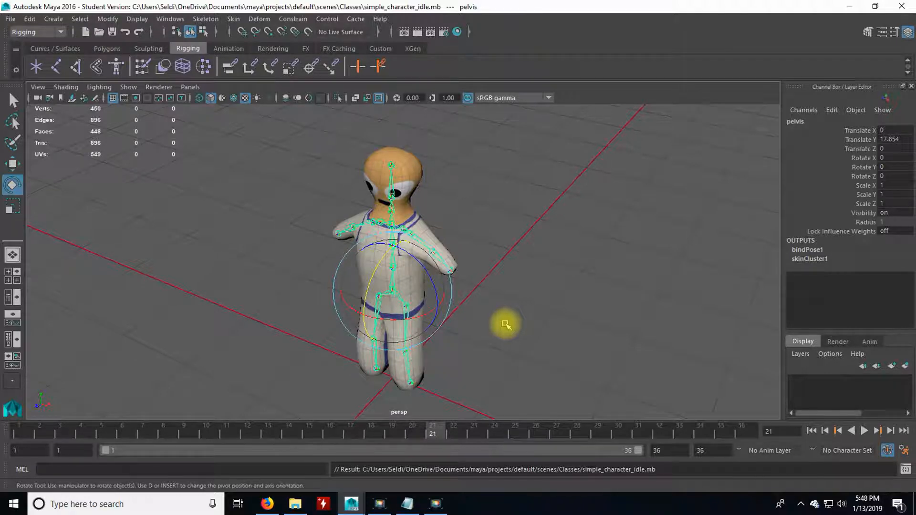
{"action": "scroll", "coordinate": [507, 321], "scroll_direction": "up", "scroll_amount": 3}
{"action": "scroll", "coordinate": [517, 306], "scroll_direction": "down", "scroll_amount": 1}
{"action": "left_click_drag", "start_coordinate": [507, 312], "coordinate": [585, 314], "text": "alt"}
{"action": "middle_click_drag", "start_coordinate": [585, 315], "coordinate": [532, 307], "text": "alt"}
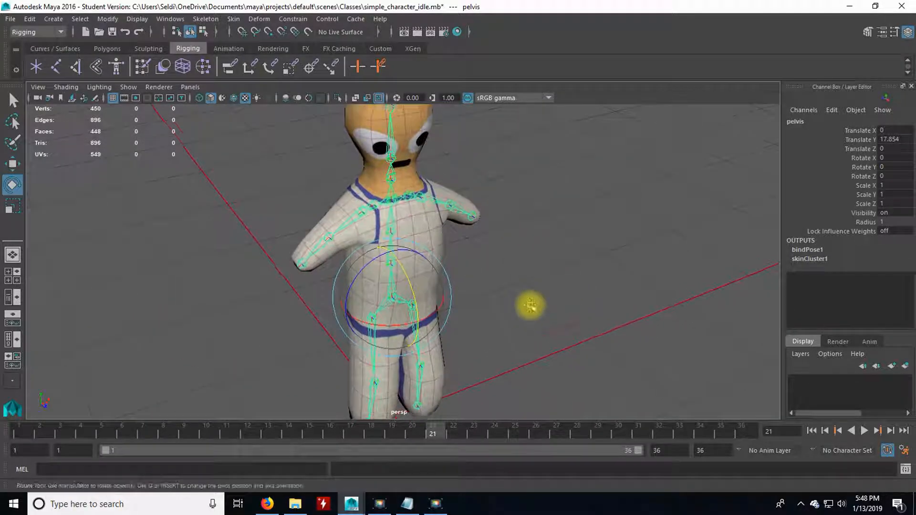
{"action": "scroll", "coordinate": [528, 304], "scroll_direction": "down", "scroll_amount": 1}
{"action": "left_click_drag", "start_coordinate": [536, 284], "coordinate": [507, 283], "text": "alt"}
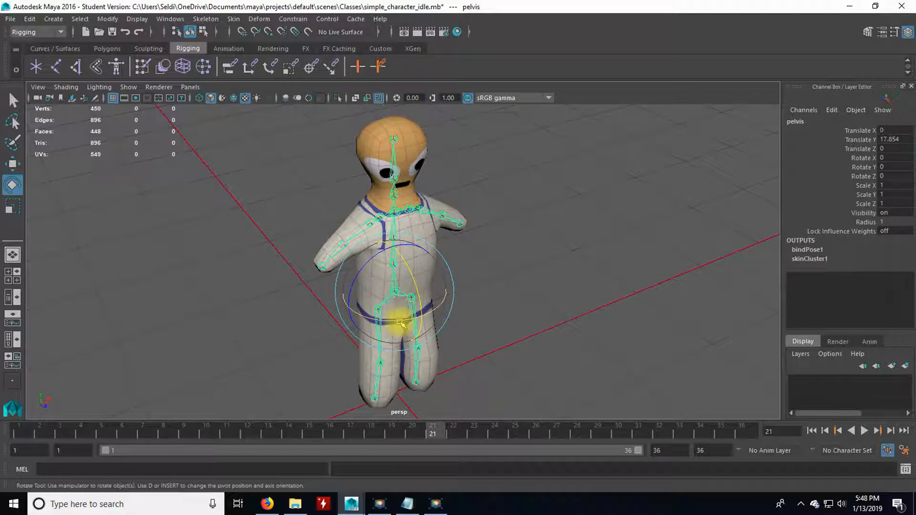
{"action": "left_click", "coordinate": [14, 429]}
{"action": "left_click_drag", "start_coordinate": [269, 317], "coordinate": [262, 343], "text": "alt"}
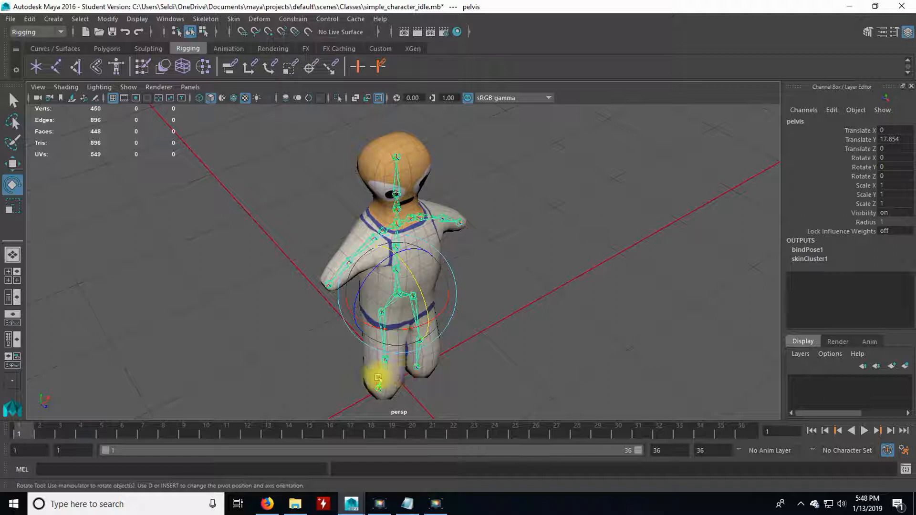
{"action": "left_click", "coordinate": [403, 329]}
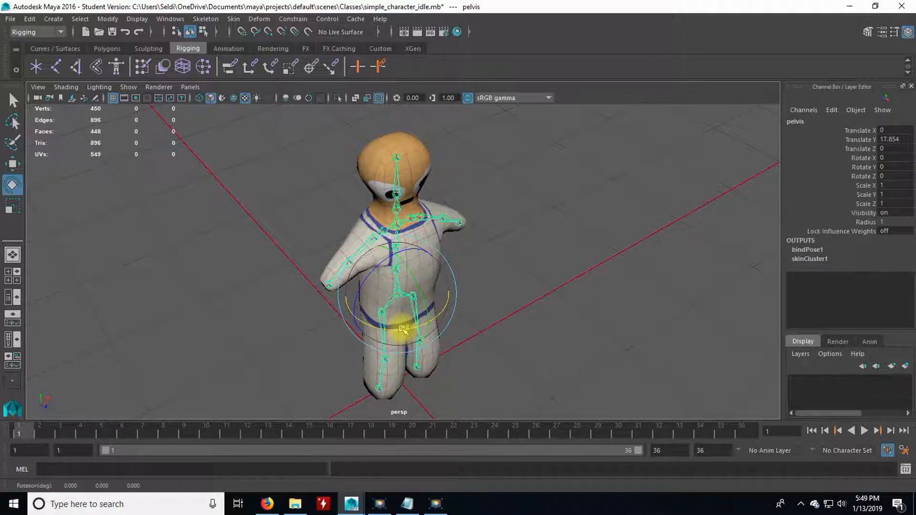
{"action": "left_click_drag", "start_coordinate": [400, 328], "coordinate": [383, 319]}
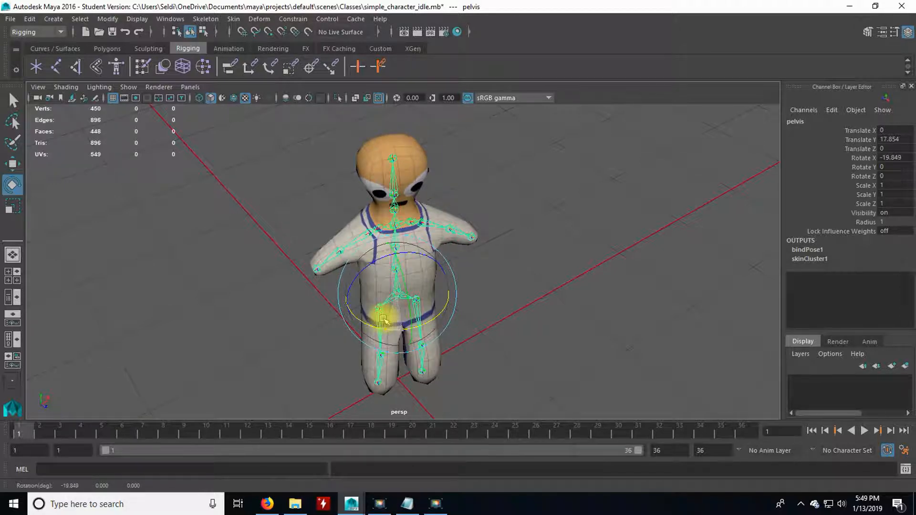
- Rotate the left hip joint to about -15.5 degrees around X only, undoing any free rotation on the other axes
{"action": "left_click_drag", "start_coordinate": [484, 360], "coordinate": [448, 276], "text": "alt"}
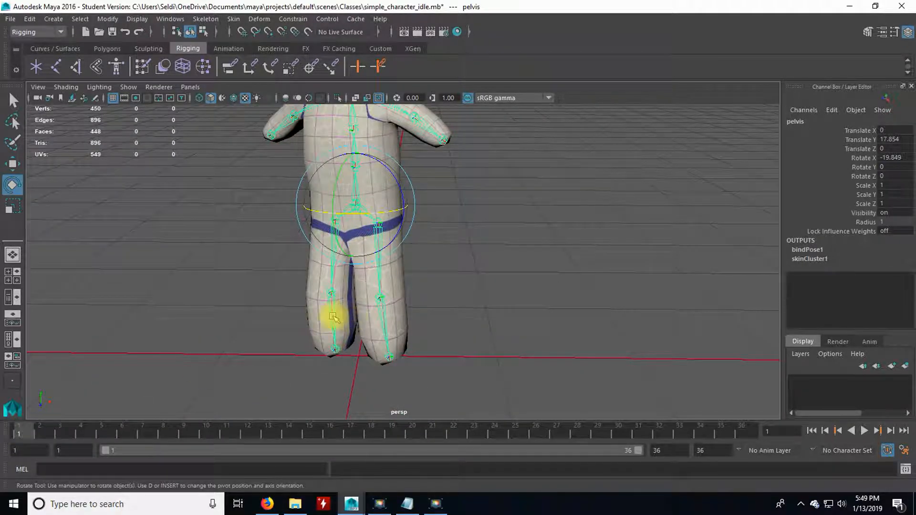
{"action": "left_click_drag", "start_coordinate": [340, 316], "coordinate": [353, 308], "text": "alt"}
{"action": "left_click", "coordinate": [374, 278]}
{"action": "left_click_drag", "start_coordinate": [374, 278], "coordinate": [395, 277], "text": "alt"}
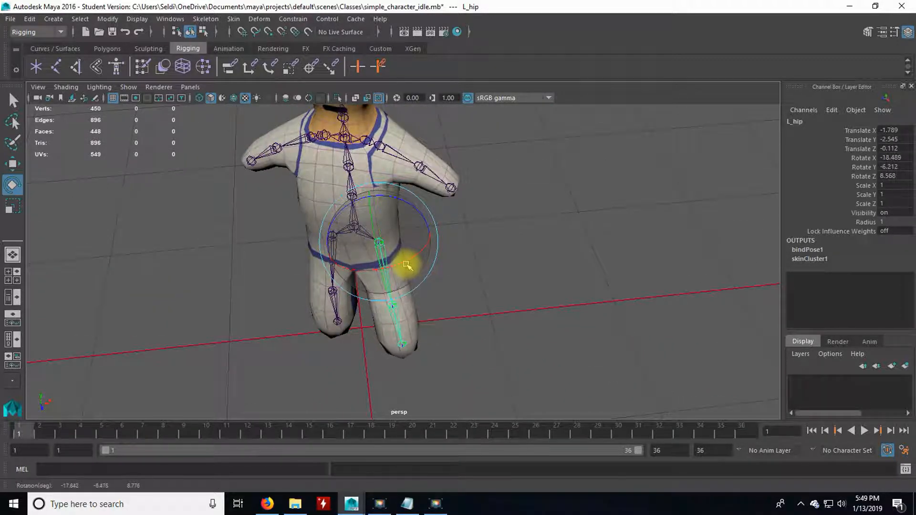
{"action": "left_click_drag", "start_coordinate": [409, 276], "coordinate": [400, 252]}
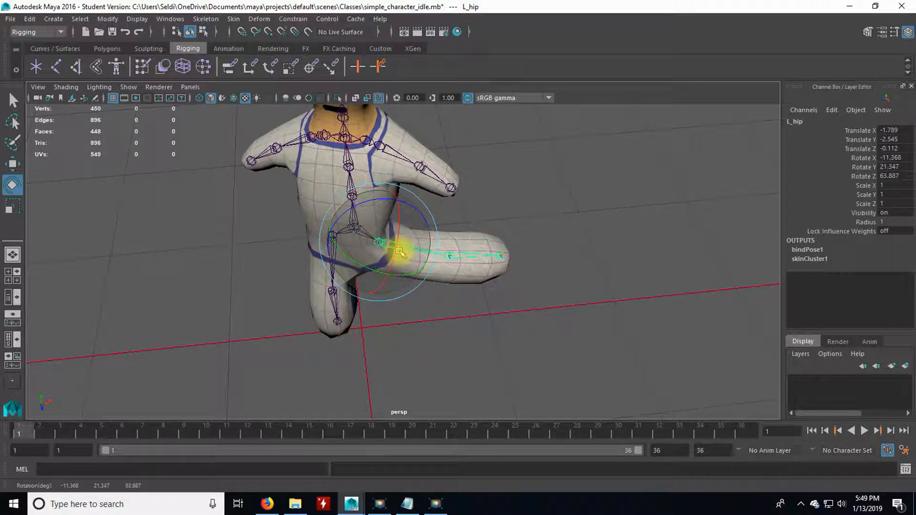
{"action": "key", "text": "ctrl+z"}
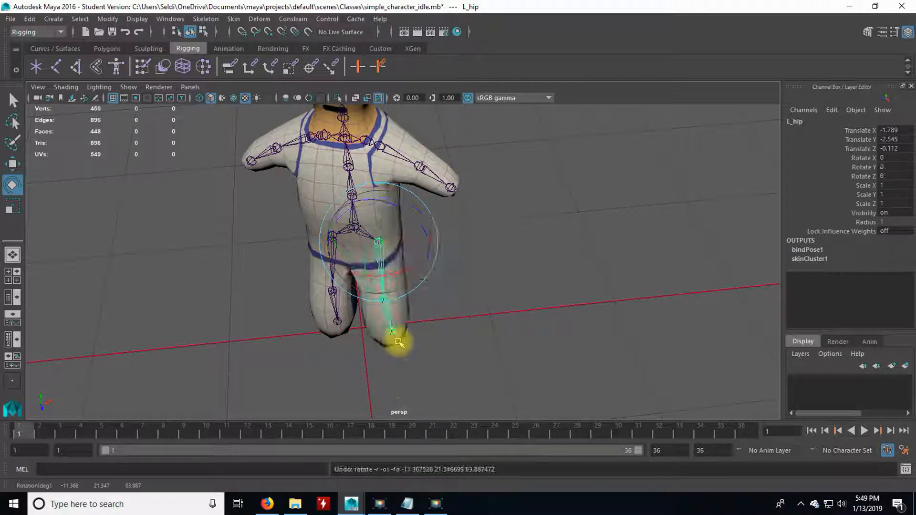
{"action": "left_click_drag", "start_coordinate": [405, 269], "coordinate": [413, 269]}
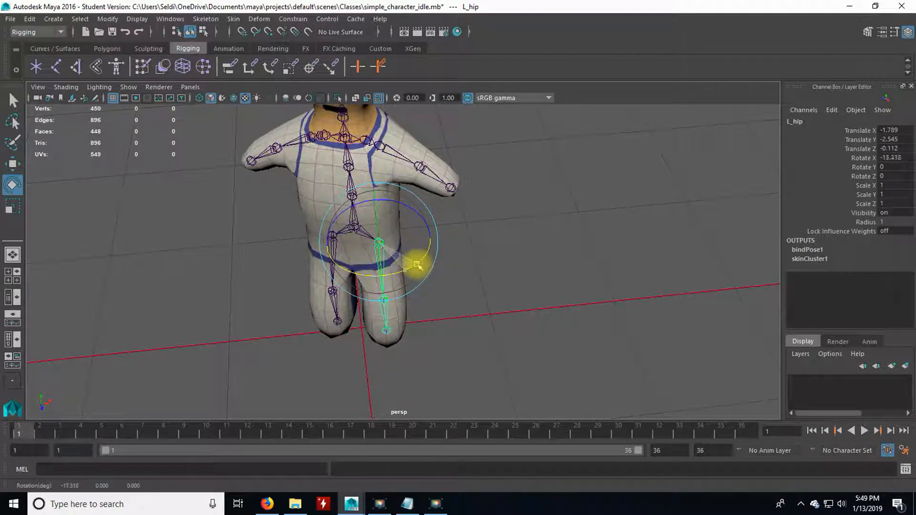
{"action": "left_click_drag", "start_coordinate": [442, 339], "coordinate": [398, 357], "text": "alt"}
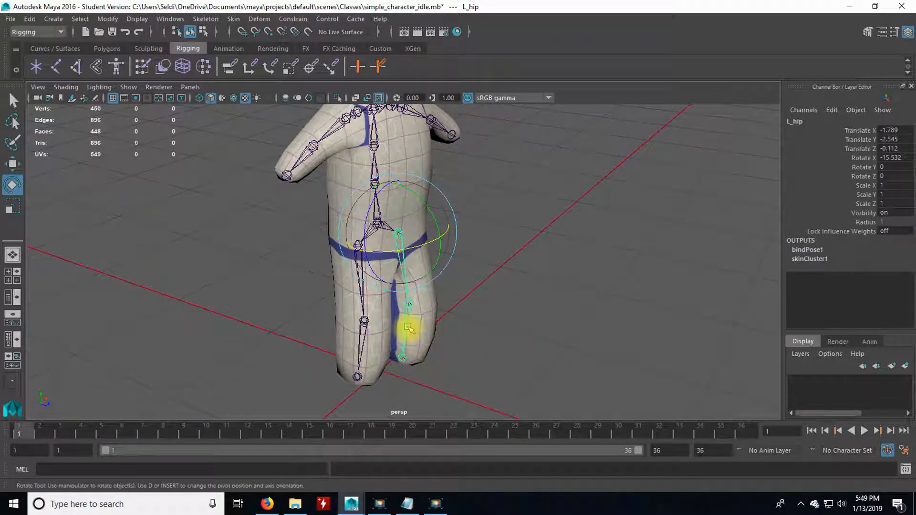
- Rotate the right hip joint to about 7.3 degrees around Y
{"action": "left_click_drag", "start_coordinate": [443, 317], "coordinate": [311, 275], "text": "alt"}
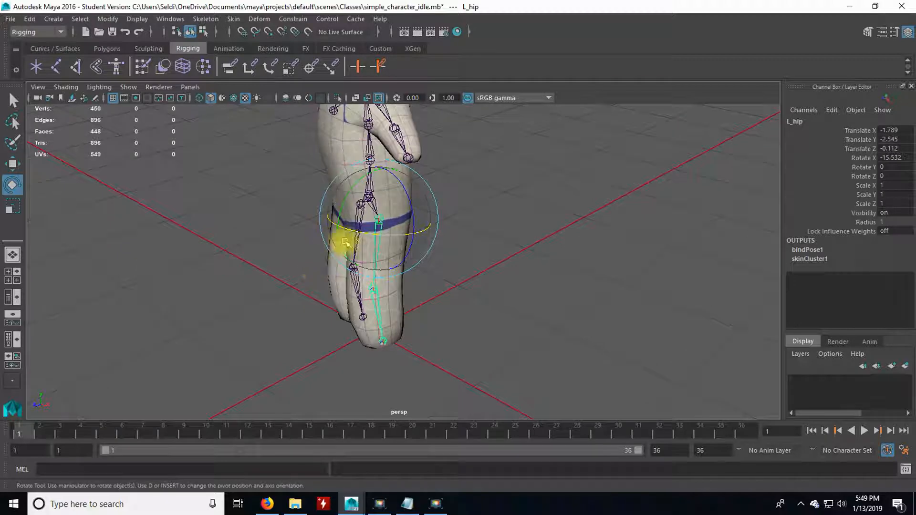
{"action": "left_click_drag", "start_coordinate": [351, 265], "coordinate": [432, 339], "text": "alt"}
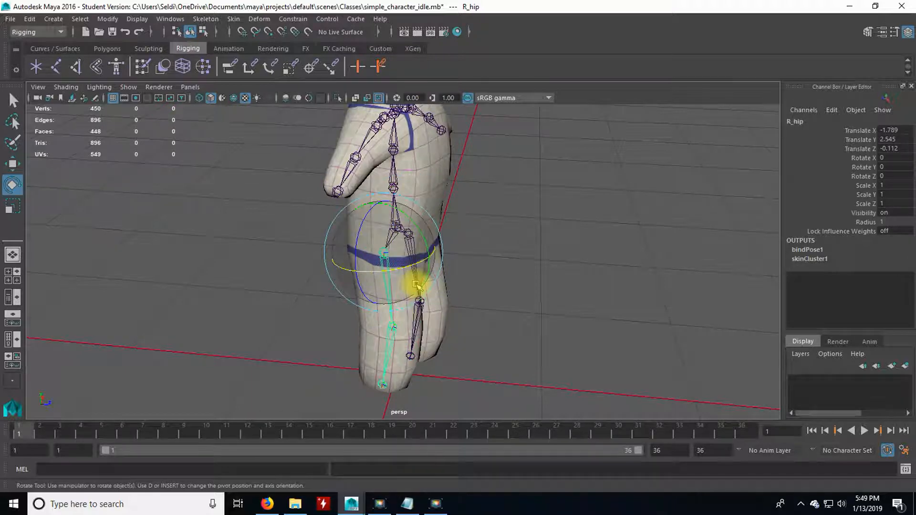
{"action": "left_click", "coordinate": [426, 276]}
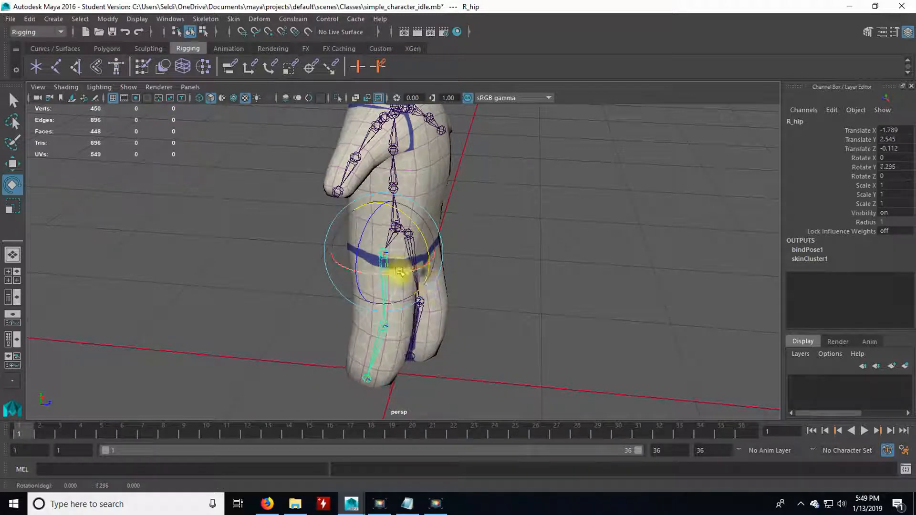
{"action": "left_click_drag", "start_coordinate": [370, 275], "coordinate": [468, 308], "text": "alt"}
{"action": "left_click", "coordinate": [468, 309]}
{"action": "left_click", "coordinate": [375, 262]}
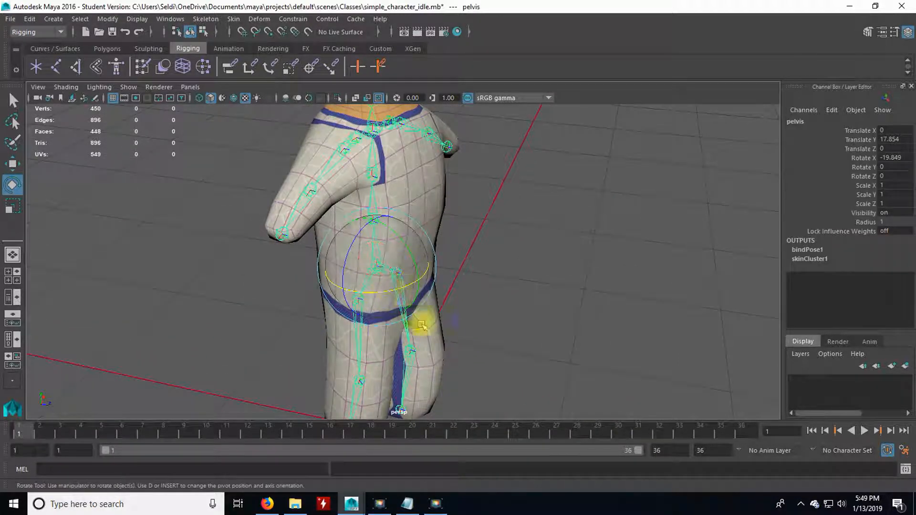
{"action": "left_click", "coordinate": [409, 250]}
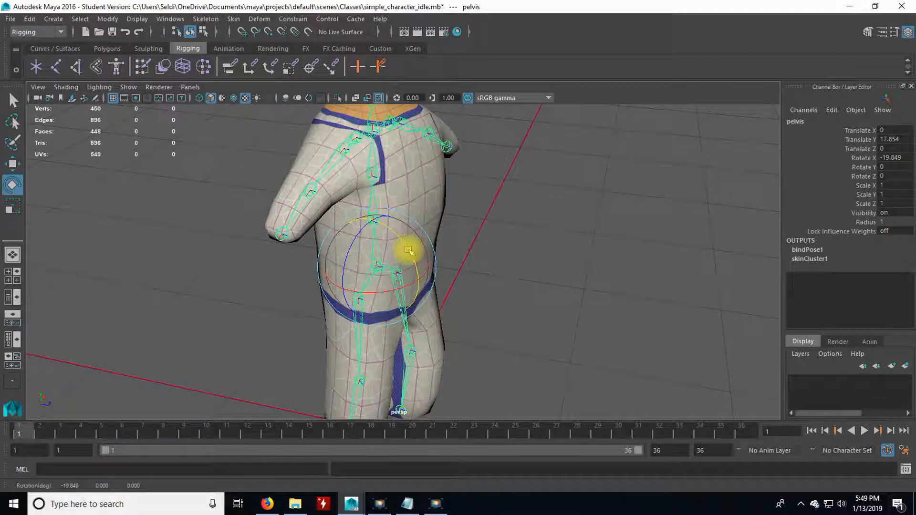
{"action": "left_click_drag", "start_coordinate": [407, 249], "coordinate": [465, 305], "text": "alt"}
{"action": "left_click", "coordinate": [410, 237]}
{"action": "left_click_drag", "start_coordinate": [409, 237], "coordinate": [439, 291], "text": "alt"}
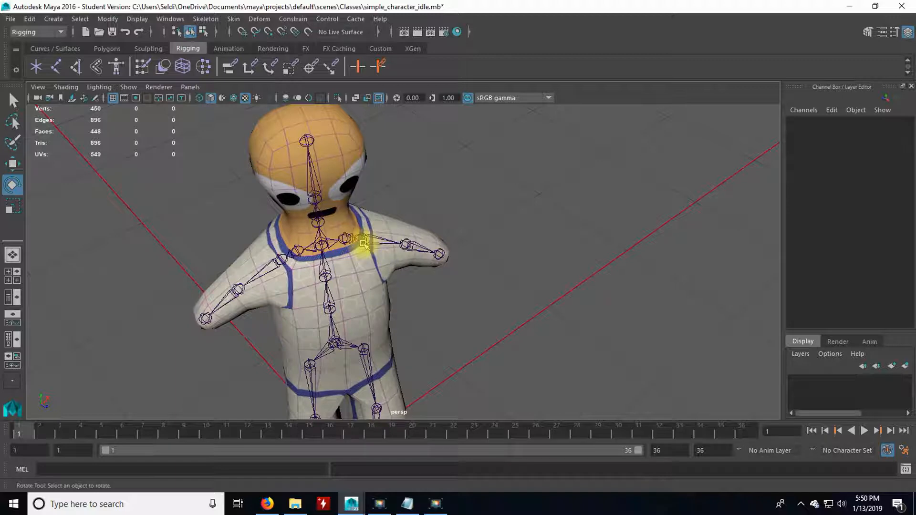
- Rotate the left shoulder joint to about -33.8 degrees around Z and about -12.8 degrees around Y to lower the arm
{"action": "left_click", "coordinate": [366, 243]}
{"action": "left_click_drag", "start_coordinate": [425, 310], "coordinate": [373, 188], "text": "alt"}
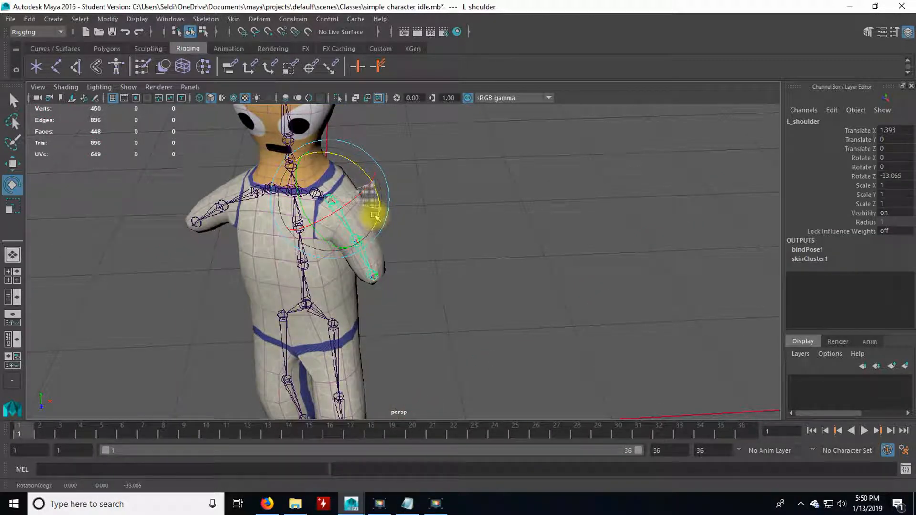
{"action": "left_click_drag", "start_coordinate": [400, 276], "coordinate": [388, 296], "text": "alt"}
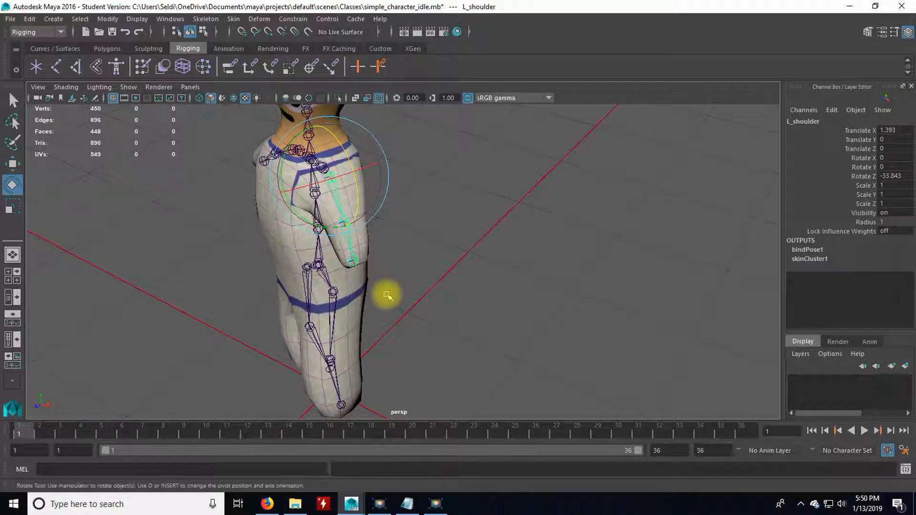
{"action": "left_click_drag", "start_coordinate": [313, 222], "coordinate": [304, 219]}
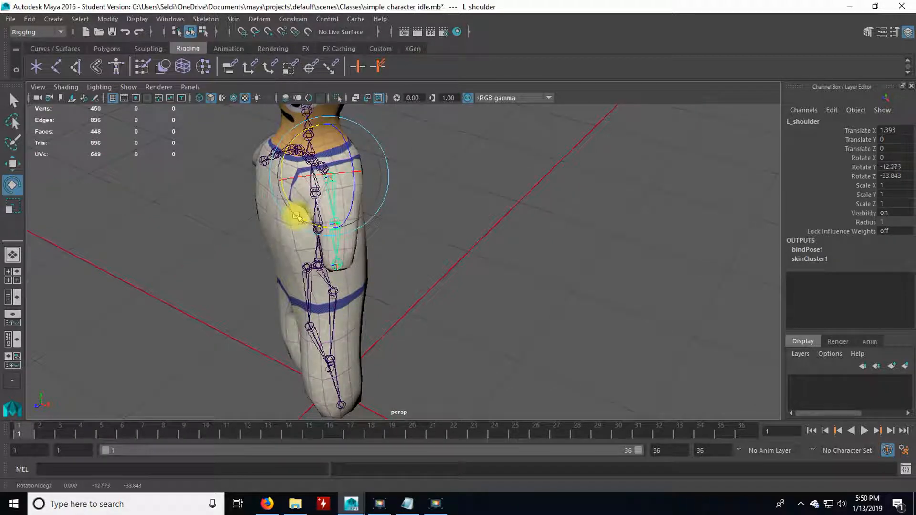
{"action": "left_click_drag", "start_coordinate": [421, 307], "coordinate": [403, 303], "text": "alt"}
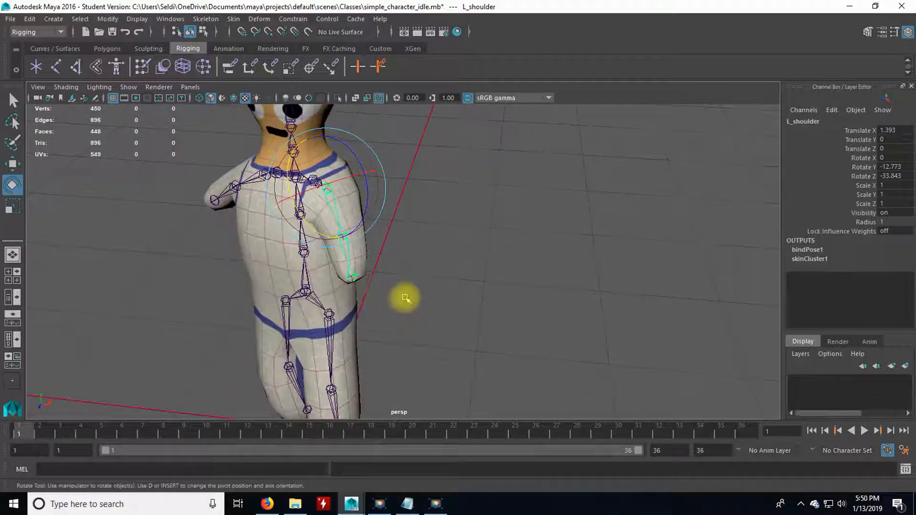
- Bend the left elbow joint slightly
{"action": "scroll", "coordinate": [395, 292], "scroll_direction": "up", "scroll_amount": 3}
{"action": "left_click", "coordinate": [315, 252]}
{"action": "left_click_drag", "start_coordinate": [287, 255], "coordinate": [279, 247]}
- Rotate the right shoulder joint to about 44.2 degrees around Z and the right elbow joint to about -10.2 degrees around Y
{"action": "left_click_drag", "start_coordinate": [433, 298], "coordinate": [327, 307], "text": "alt"}
{"action": "left_click", "coordinate": [286, 262]}
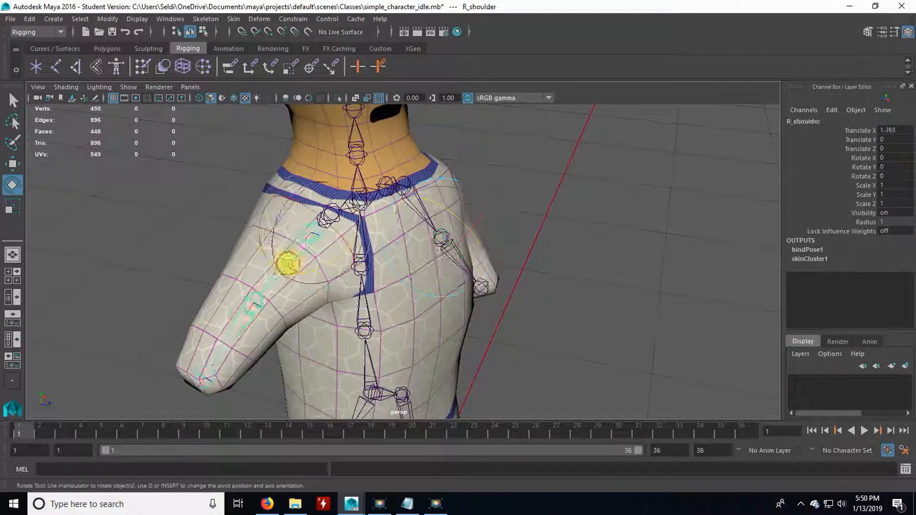
{"action": "left_click_drag", "start_coordinate": [277, 216], "coordinate": [266, 245]}
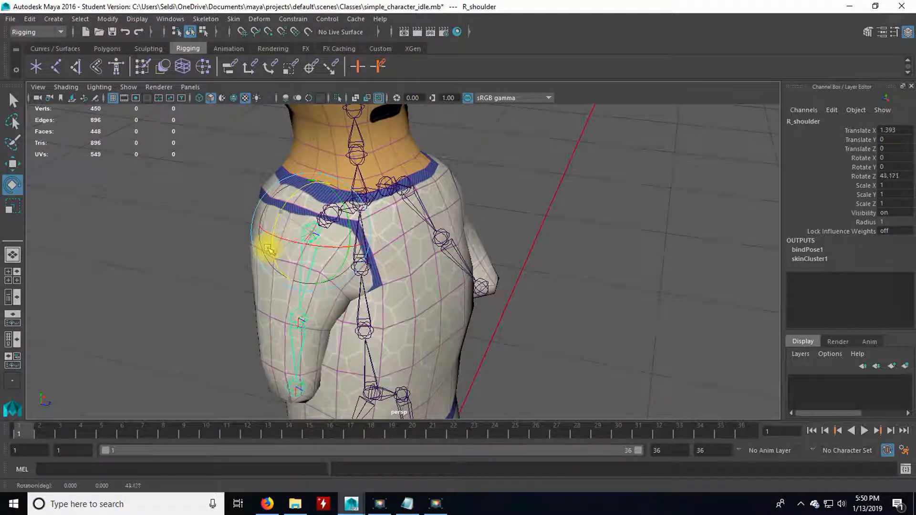
{"action": "left_click_drag", "start_coordinate": [402, 300], "coordinate": [215, 205], "text": "alt"}
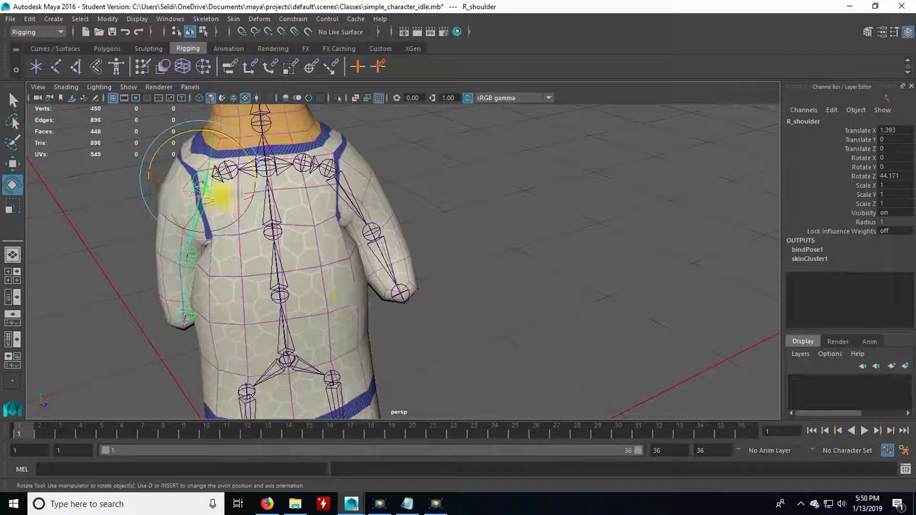
{"action": "left_click_drag", "start_coordinate": [173, 147], "coordinate": [141, 145]}
{"action": "left_click_drag", "start_coordinate": [153, 327], "coordinate": [307, 256], "text": "alt"}
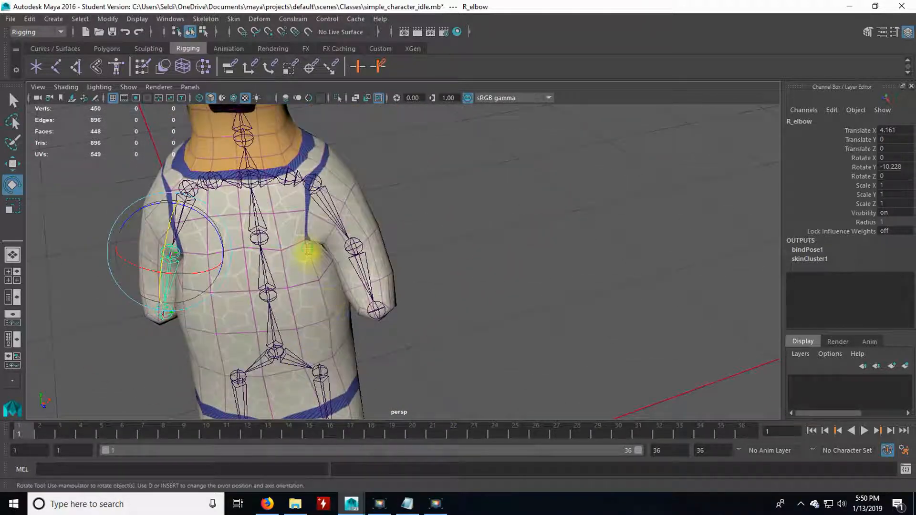
- Rotate the neck joint to about 15 degrees around X to turn the head
{"action": "middle_click_drag", "start_coordinate": [306, 255], "coordinate": [332, 336], "text": "alt"}
{"action": "scroll", "coordinate": [367, 310], "scroll_direction": "down", "scroll_amount": 2}
{"action": "left_click_drag", "start_coordinate": [392, 301], "coordinate": [359, 257], "text": "alt"}
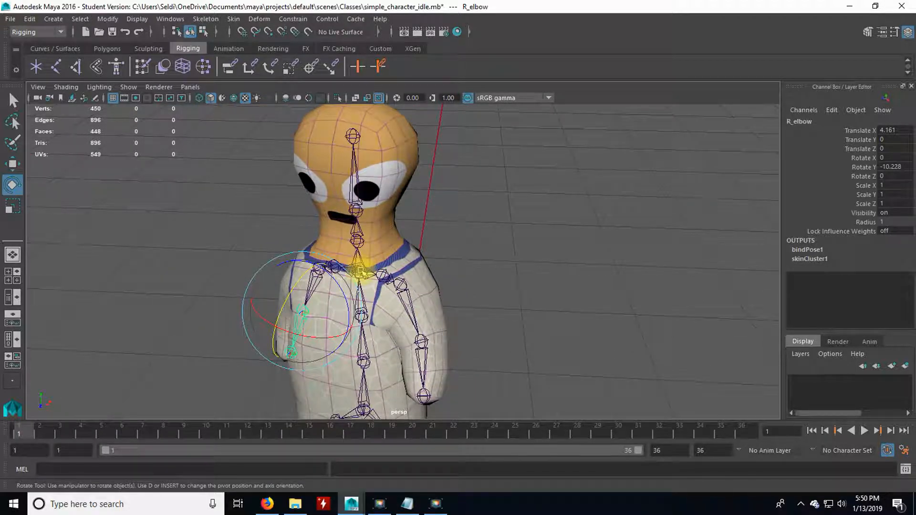
{"action": "left_click", "coordinate": [354, 240]}
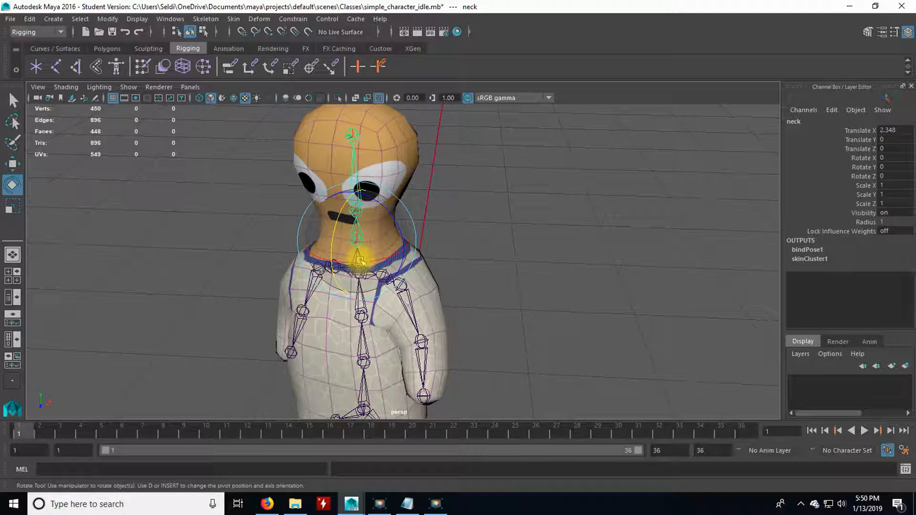
{"action": "left_click", "coordinate": [359, 260]}
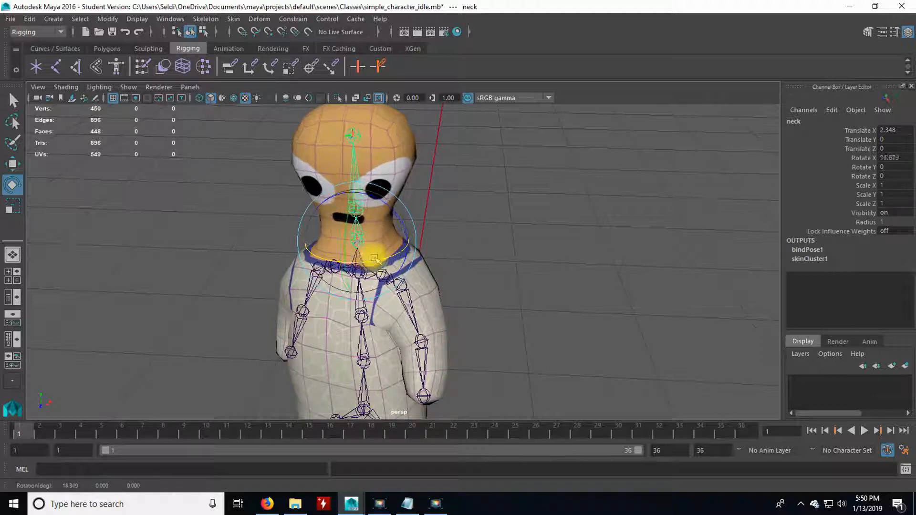
- Rotate the spine2 joint to about -3.4 degrees around Y
{"action": "left_click_drag", "start_coordinate": [211, 314], "coordinate": [242, 362], "text": "alt"}
{"action": "middle_click_drag", "start_coordinate": [241, 362], "coordinate": [164, 238], "text": "alt"}
{"action": "left_click_drag", "start_coordinate": [164, 237], "coordinate": [362, 271], "text": "alt"}
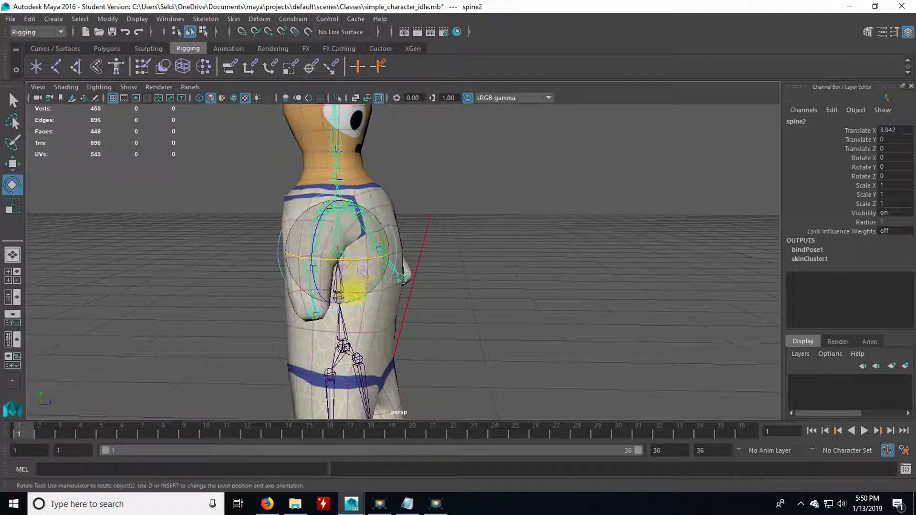
{"action": "left_click_drag", "start_coordinate": [378, 224], "coordinate": [378, 228]}
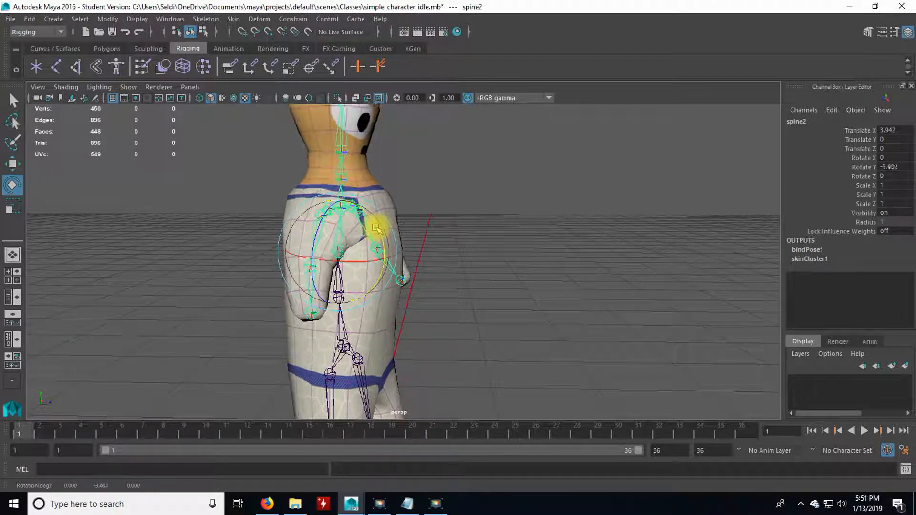
{"action": "left_click_drag", "start_coordinate": [442, 286], "coordinate": [449, 328], "text": "alt"}
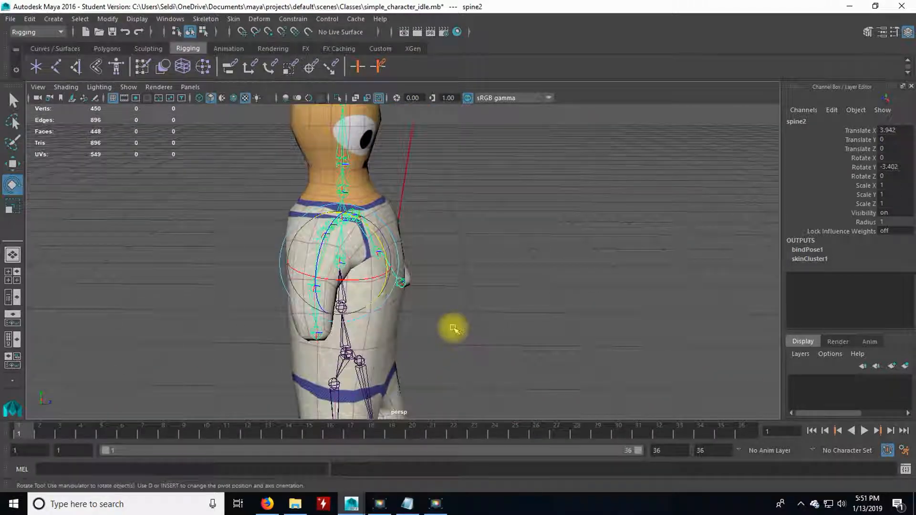
- Select all joints in the scene and set a keyframe on them at frame 1
{"action": "scroll", "coordinate": [423, 237], "scroll_direction": "up", "scroll_amount": 3}
{"action": "left_click_drag", "start_coordinate": [424, 237], "coordinate": [334, 347], "text": "alt"}
{"action": "left_click", "coordinate": [448, 361]}
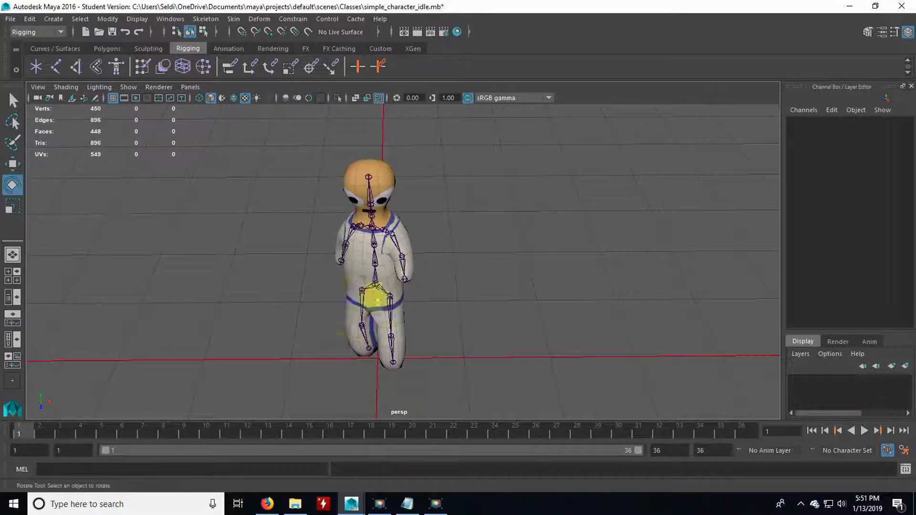
{"action": "left_click", "coordinate": [79, 18]}
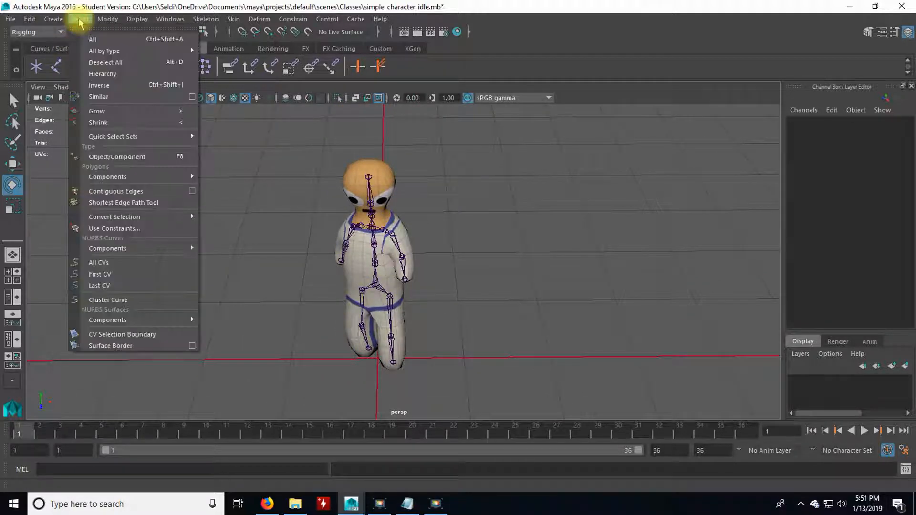
{"action": "mouse_move", "coordinate": [93, 50]}
{"action": "left_click", "coordinate": [212, 60]}
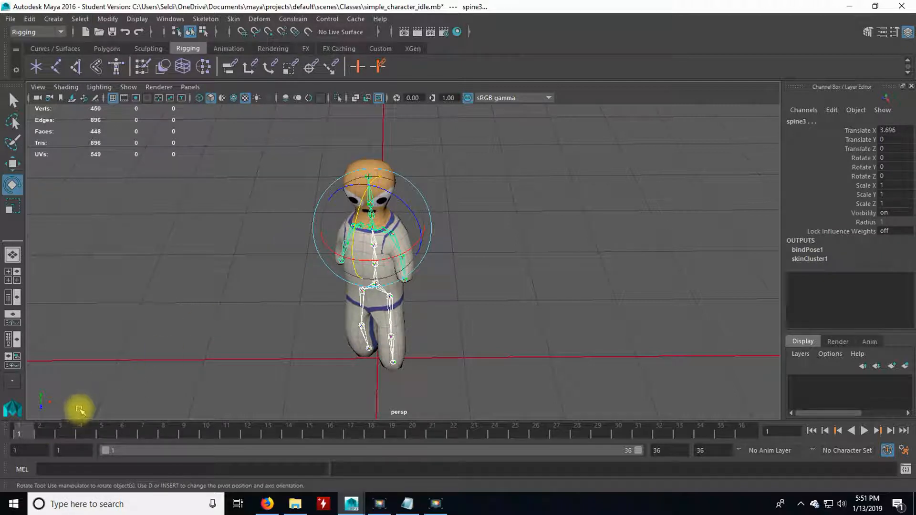
{"action": "key", "text": "s"}
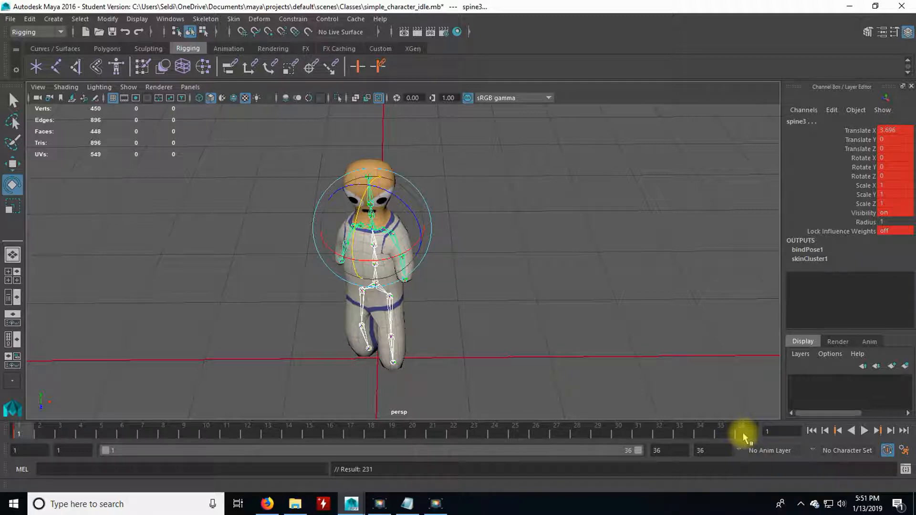
- Set the animation end to frame 48 and extend the playback range to cover frames 1 to 48
{"action": "double_click", "coordinate": [710, 451]}
{"action": "type", "text": "4"}
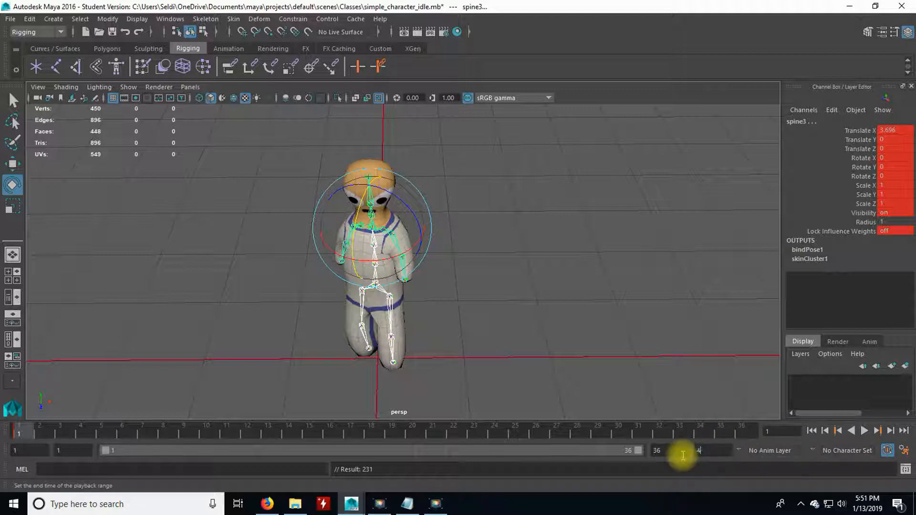
{"action": "type", "text": "8"}
{"action": "key", "text": "Return"}
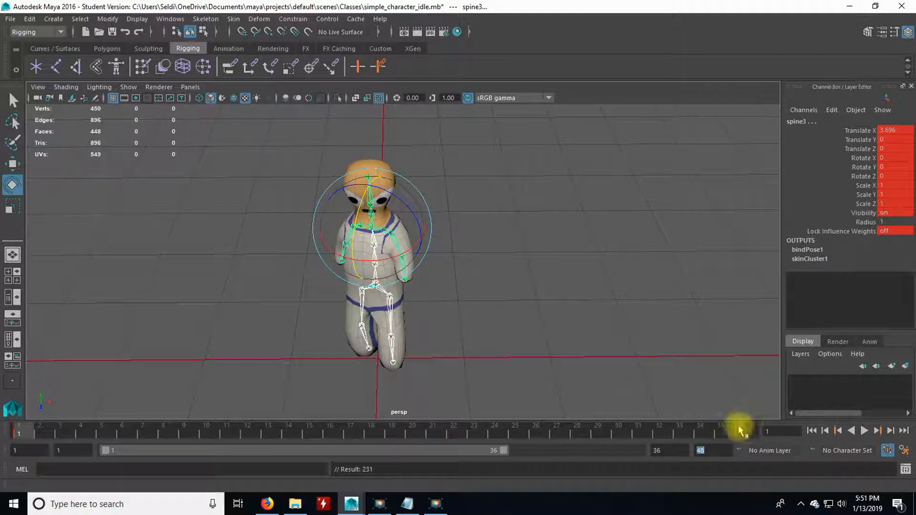
{"action": "left_click_drag", "start_coordinate": [319, 453], "coordinate": [582, 450]}
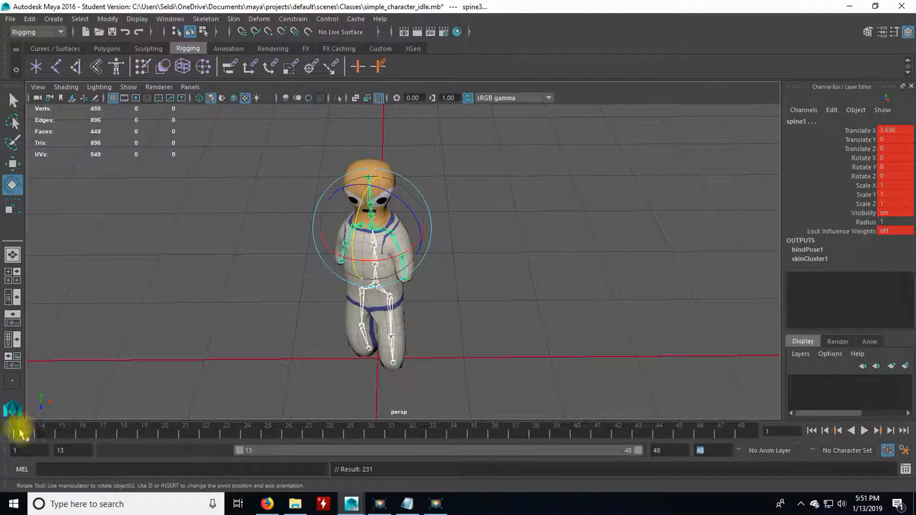
{"action": "left_click_drag", "start_coordinate": [364, 453], "coordinate": [165, 456]}
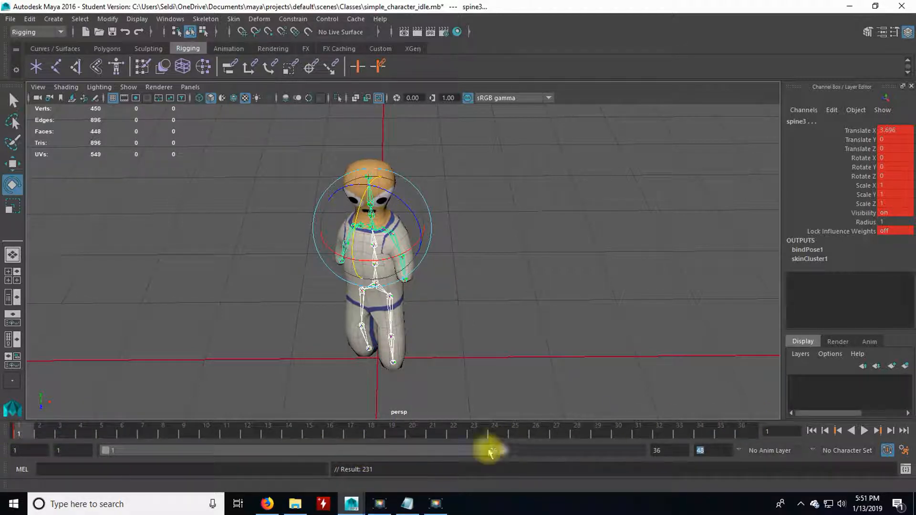
{"action": "left_click_drag", "start_coordinate": [503, 450], "coordinate": [650, 448]}
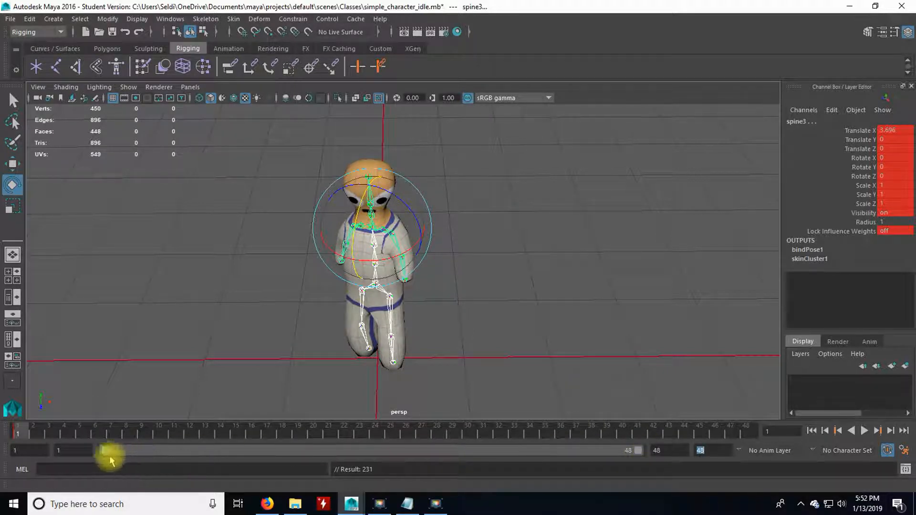
- Go to frame 48, reselect all joints by type, and set a keyframe there with the same pose
{"action": "left_click", "coordinate": [747, 432]}
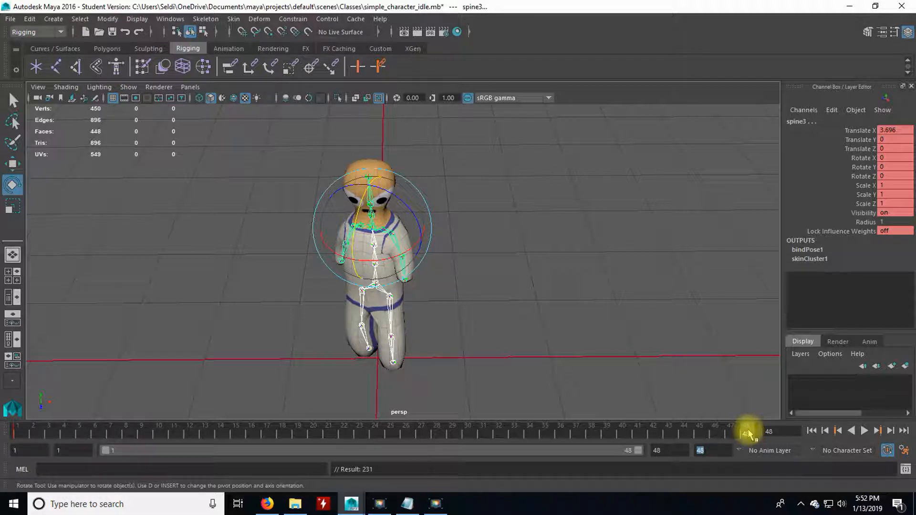
{"action": "left_click", "coordinate": [553, 311]}
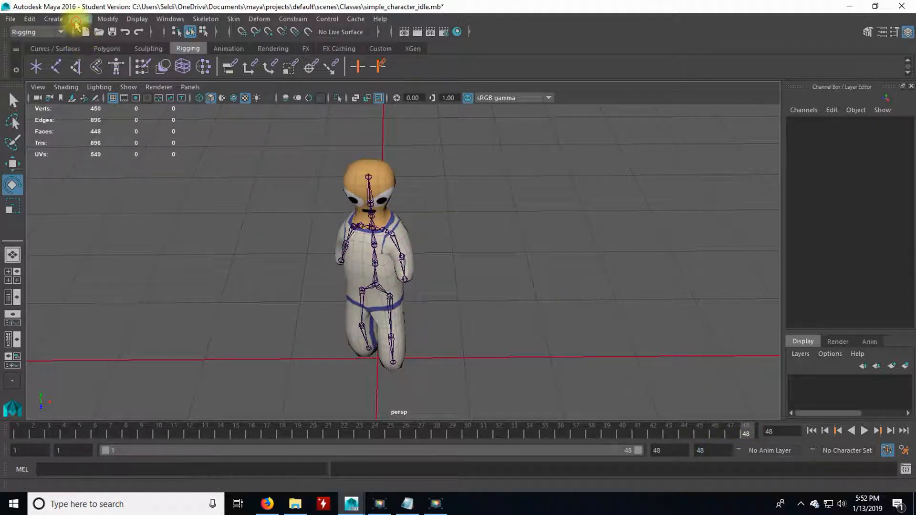
{"action": "left_click", "coordinate": [80, 19]}
{"action": "mouse_move", "coordinate": [152, 51]}
{"action": "left_click", "coordinate": [231, 71]}
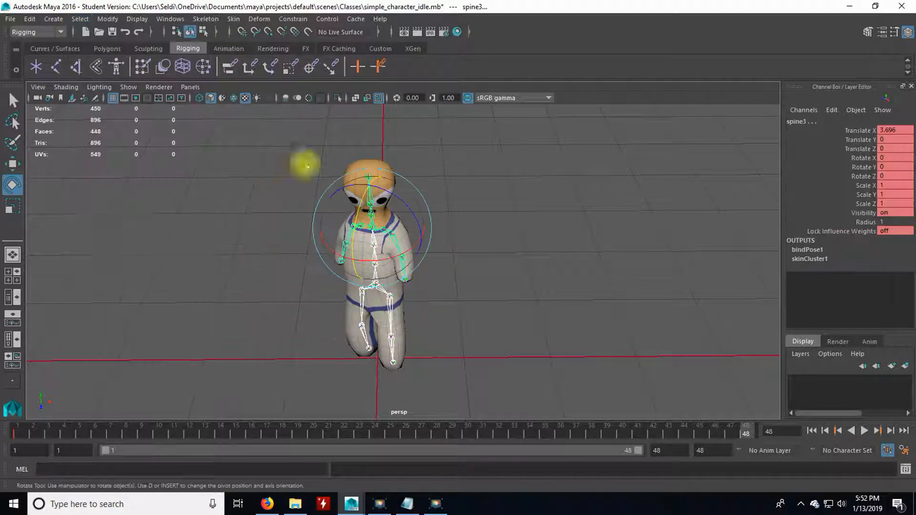
{"action": "left_click", "coordinate": [747, 434]}
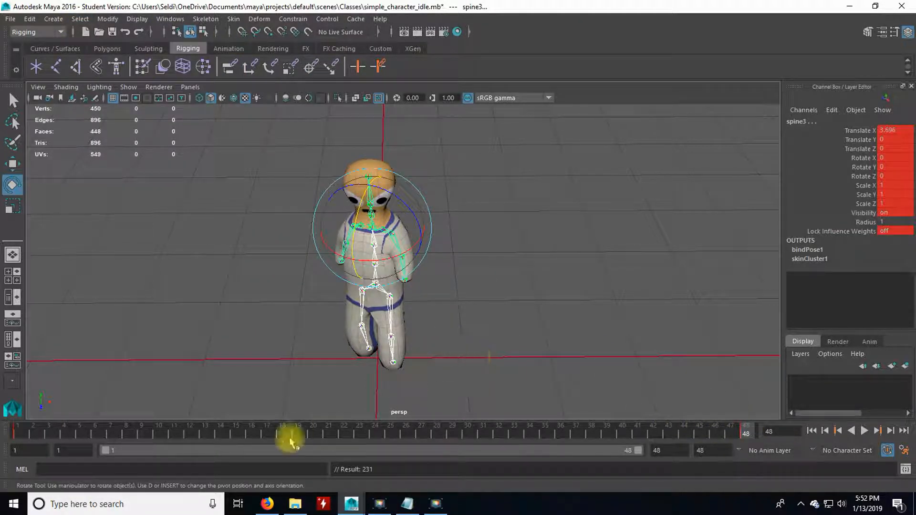
- Play the animation from the start, then return to frame 1
{"action": "left_click", "coordinate": [19, 430]}
{"action": "key", "text": "alt+v"}
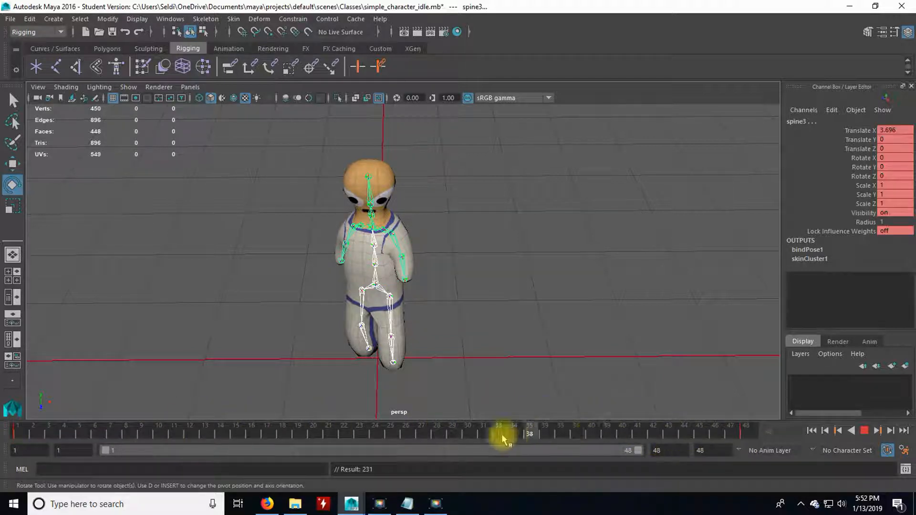
{"action": "left_click", "coordinate": [21, 430]}
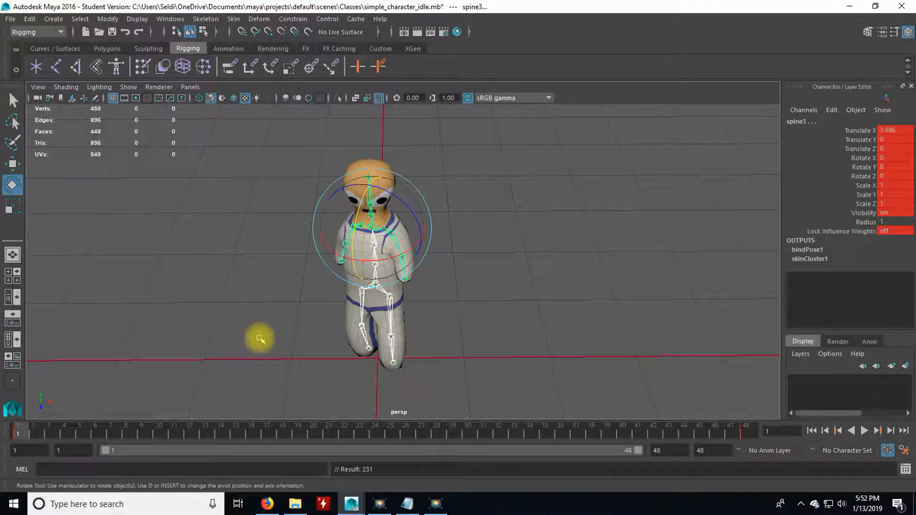
- Examine the character's arms, torso and legs at frame 1 up close, and play the animation again
{"action": "scroll", "coordinate": [262, 344], "scroll_direction": "up", "scroll_amount": 3}
{"action": "left_click_drag", "start_coordinate": [219, 357], "coordinate": [256, 351], "text": "alt"}
{"action": "middle_click_drag", "start_coordinate": [245, 364], "coordinate": [336, 345], "text": "alt"}
{"action": "scroll", "coordinate": [337, 352], "scroll_direction": "up", "scroll_amount": 3}
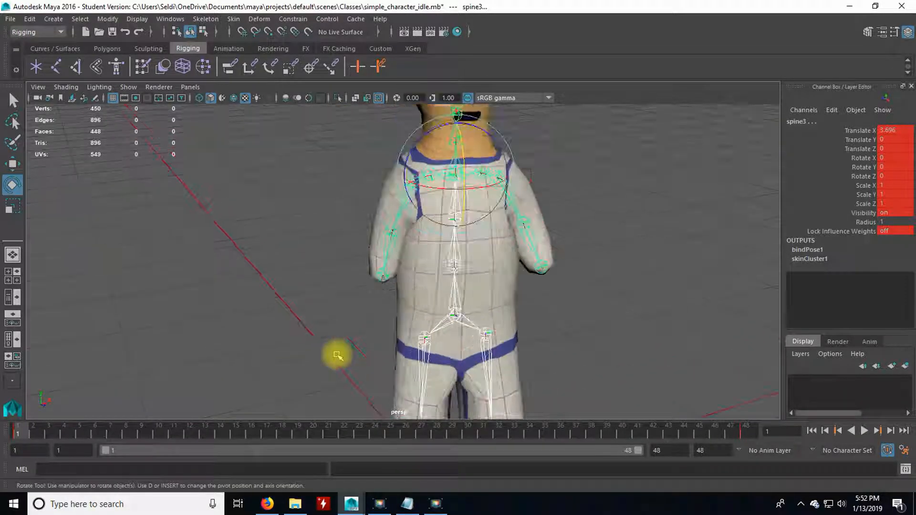
{"action": "middle_click_drag", "start_coordinate": [339, 281], "coordinate": [295, 348], "text": "alt"}
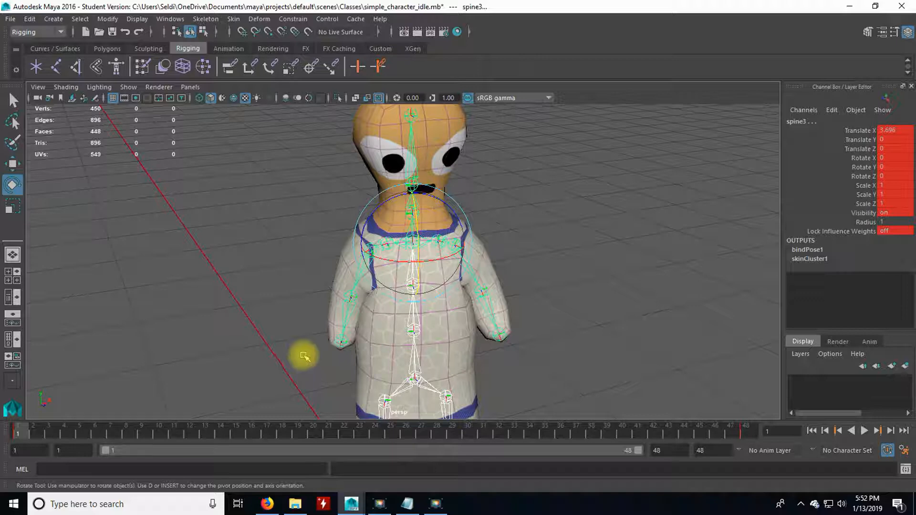
{"action": "scroll", "coordinate": [490, 339], "scroll_direction": "down", "scroll_amount": 2}
{"action": "middle_click_drag", "start_coordinate": [516, 373], "coordinate": [467, 222], "text": "alt"}
{"action": "left_click_drag", "start_coordinate": [457, 264], "coordinate": [437, 285], "text": "alt"}
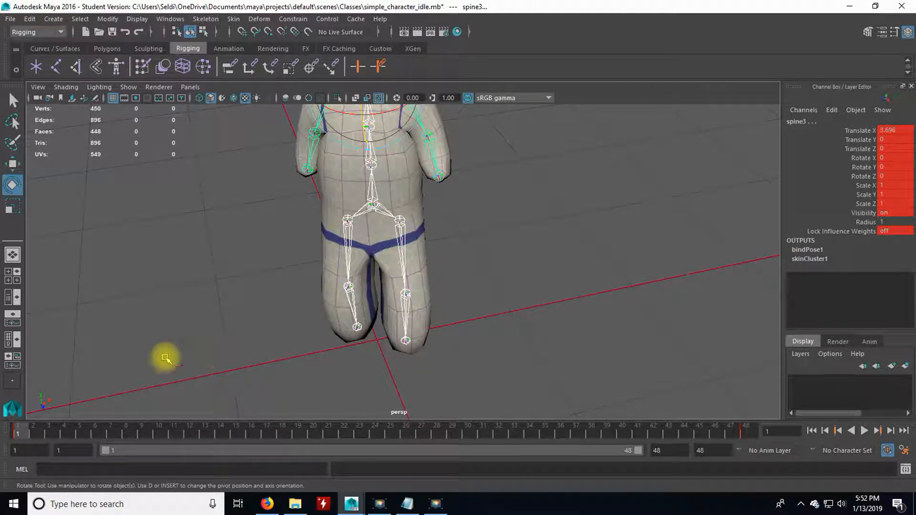
{"action": "middle_click_drag", "start_coordinate": [214, 262], "coordinate": [236, 352], "text": "alt"}
{"action": "scroll", "coordinate": [248, 315], "scroll_direction": "up", "scroll_amount": 2}
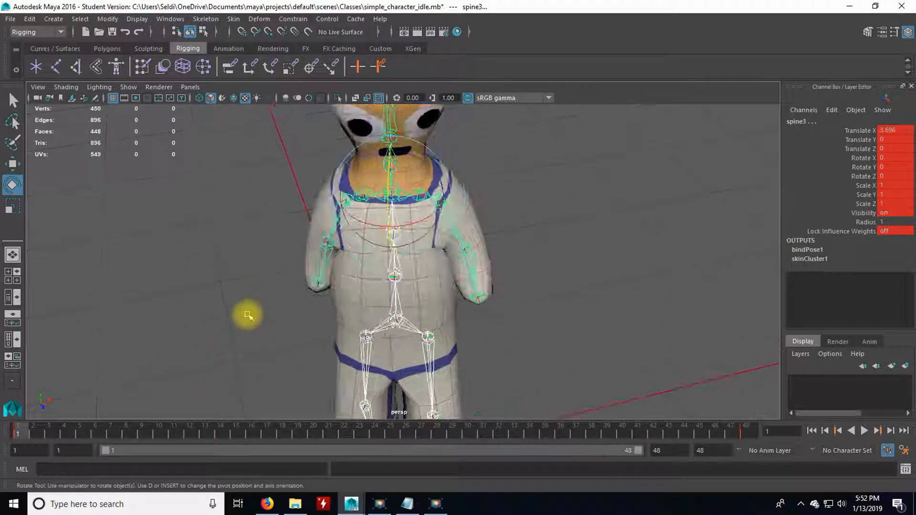
{"action": "middle_click_drag", "start_coordinate": [231, 251], "coordinate": [239, 317], "text": "alt"}
{"action": "scroll", "coordinate": [241, 322], "scroll_direction": "up", "scroll_amount": 5}
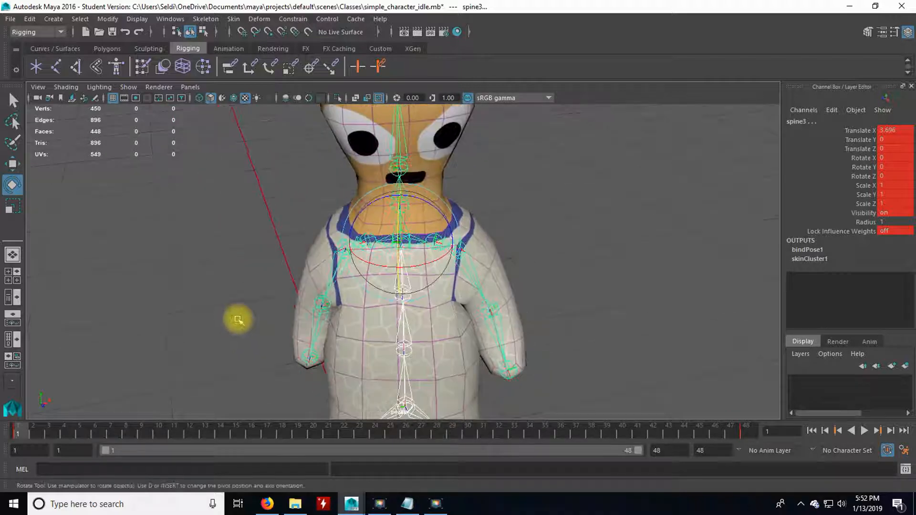
{"action": "key", "text": "alt+v"}
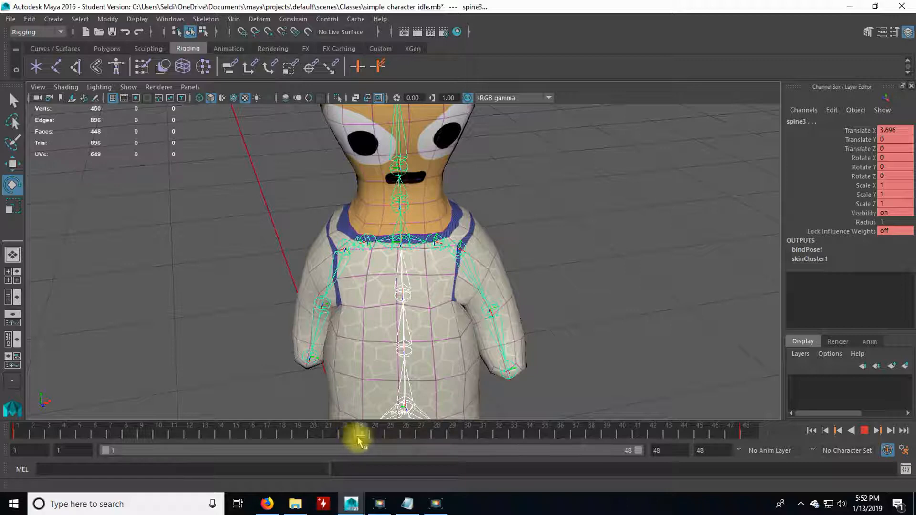
- Go to frame 24 as the halfway point of the loop, previewing the animation's playback and returning to that frame
{"action": "left_click", "coordinate": [375, 435]}
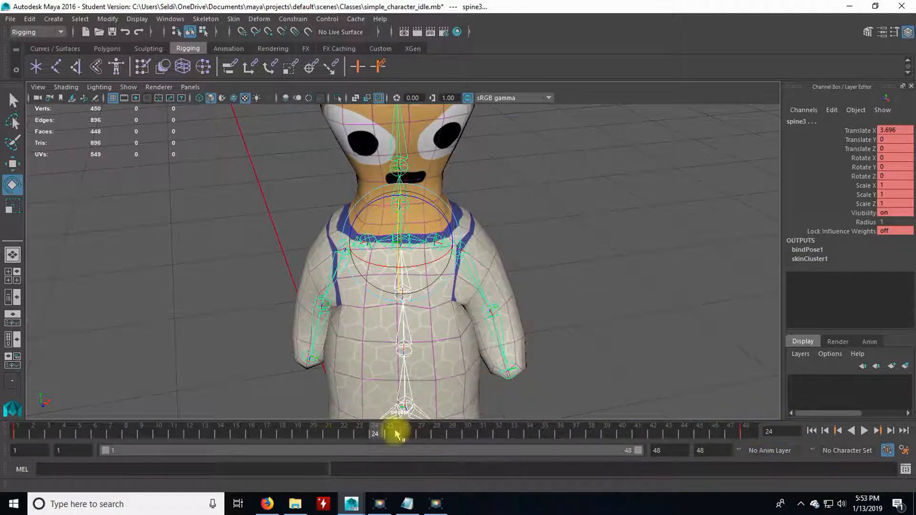
{"action": "key", "text": "alt+v"}
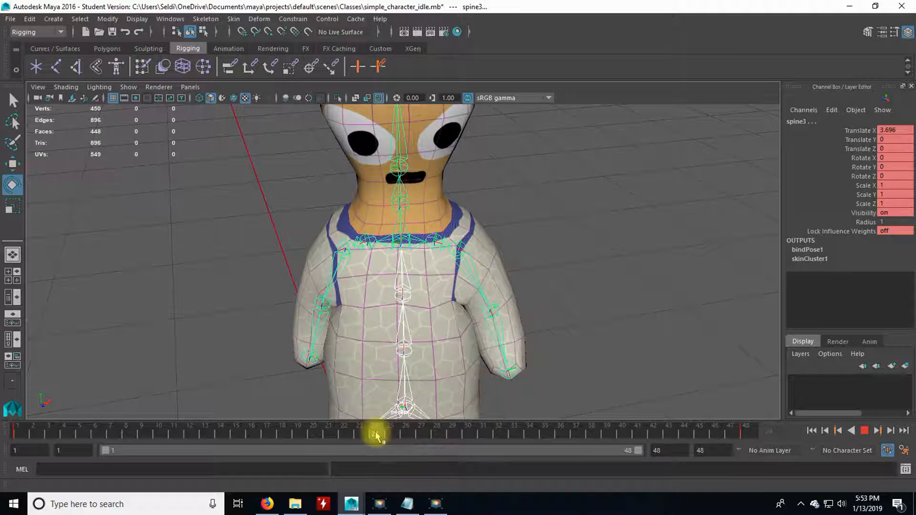
{"action": "left_click", "coordinate": [376, 436]}
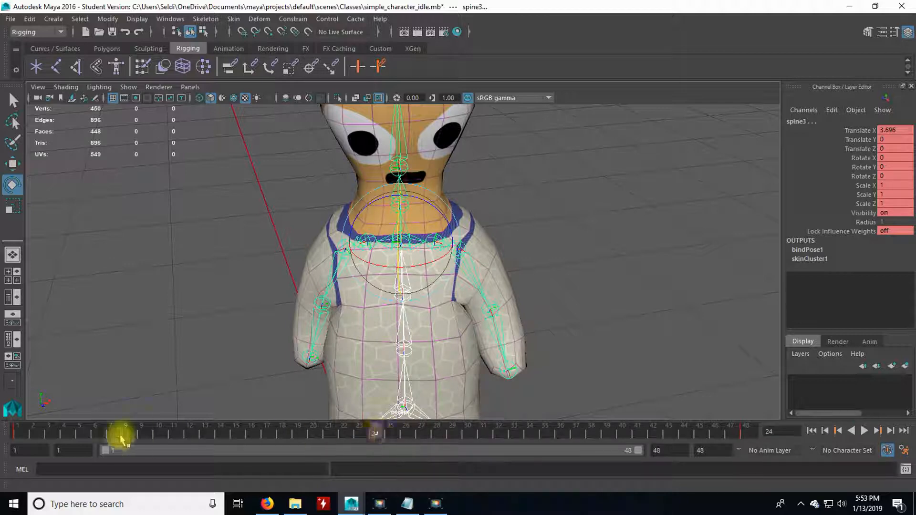
{"action": "key", "text": "alt+v"}
{"action": "left_click", "coordinate": [384, 436]}
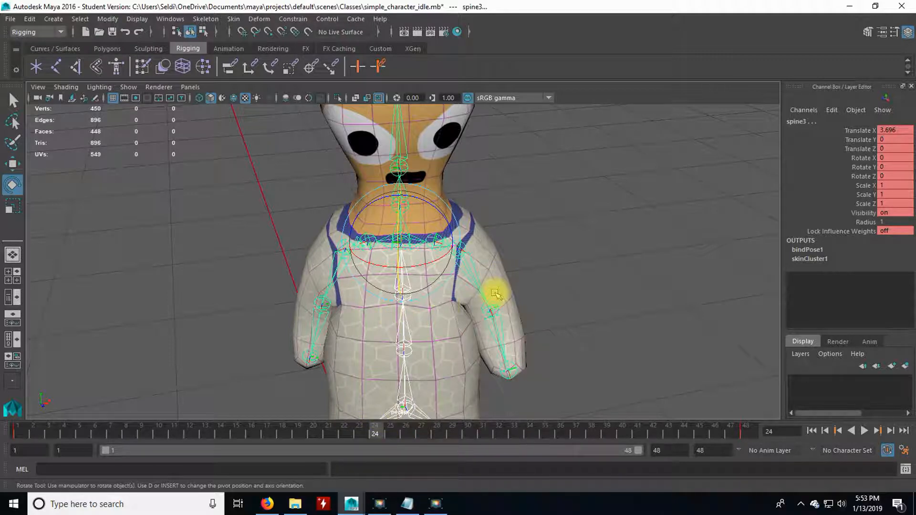
- Select the left clavicle joint at frame 24 and rotate it to about 4.2 degrees in Z to raise the shoulder
{"action": "left_click_drag", "start_coordinate": [535, 310], "coordinate": [423, 268], "text": "alt"}
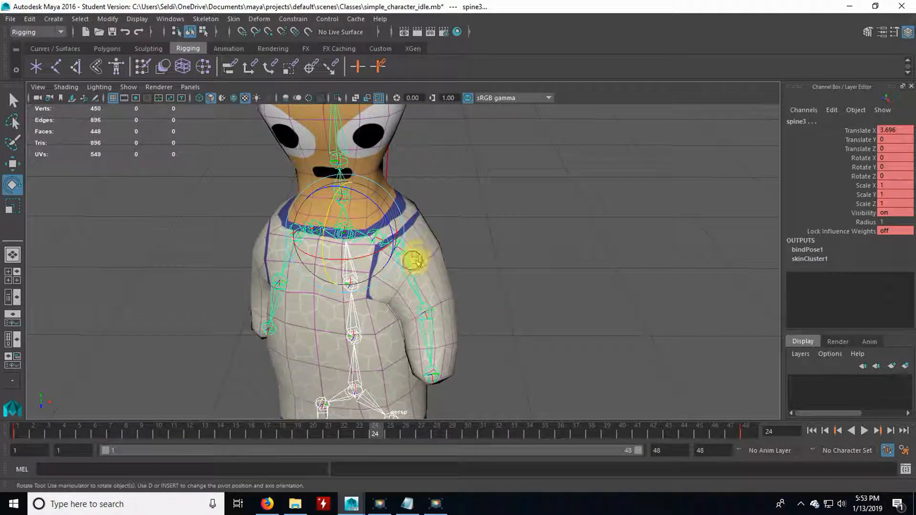
{"action": "left_click", "coordinate": [414, 260]}
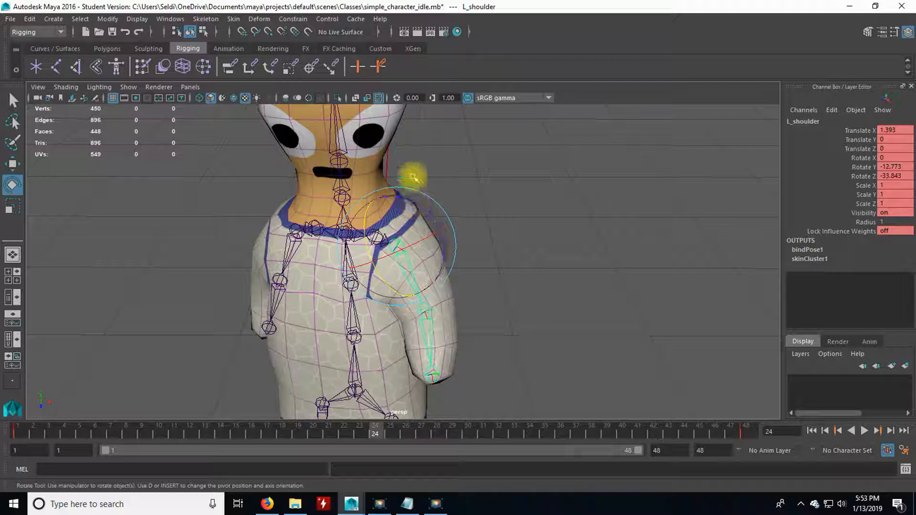
{"action": "left_click", "coordinate": [415, 163]}
{"action": "left_click", "coordinate": [388, 230]}
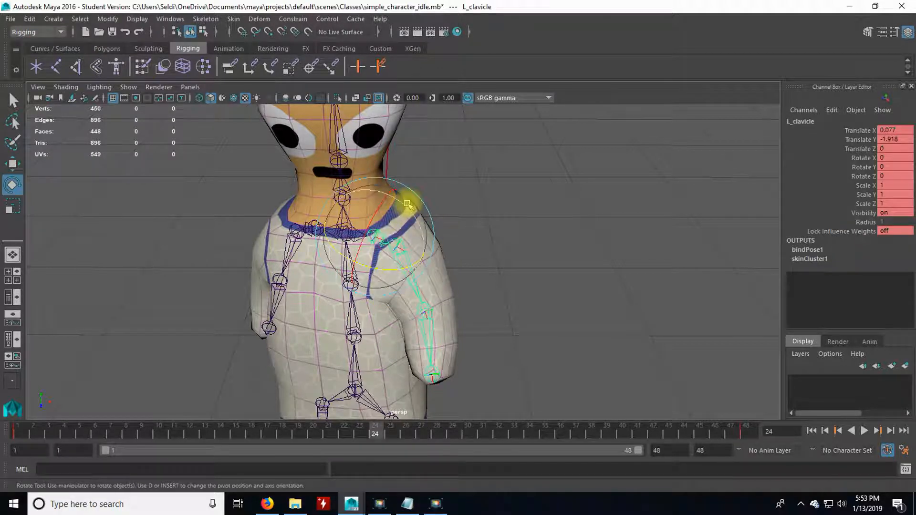
{"action": "left_click_drag", "start_coordinate": [407, 205], "coordinate": [405, 201]}
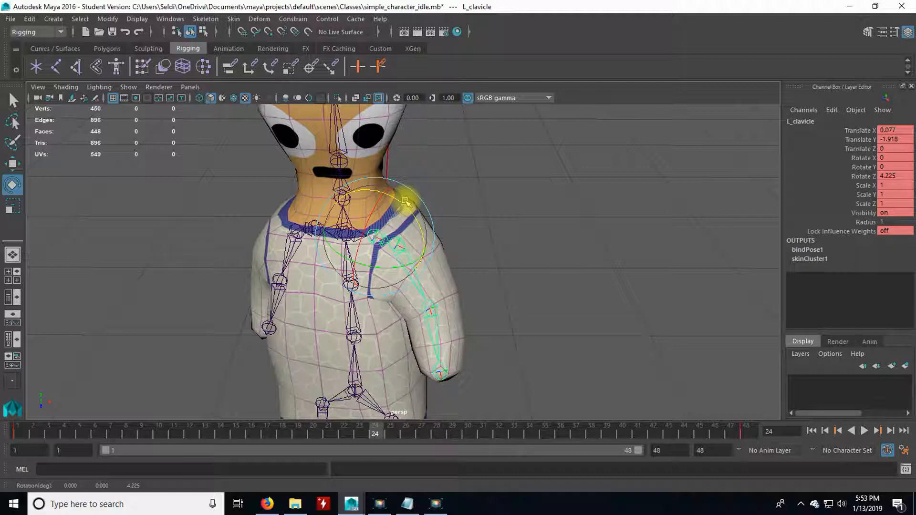
- Rotate the right clavicle joint to about -5.1 degrees in Z to raise that shoulder as well
{"action": "left_click_drag", "start_coordinate": [502, 317], "coordinate": [532, 303], "text": "alt"}
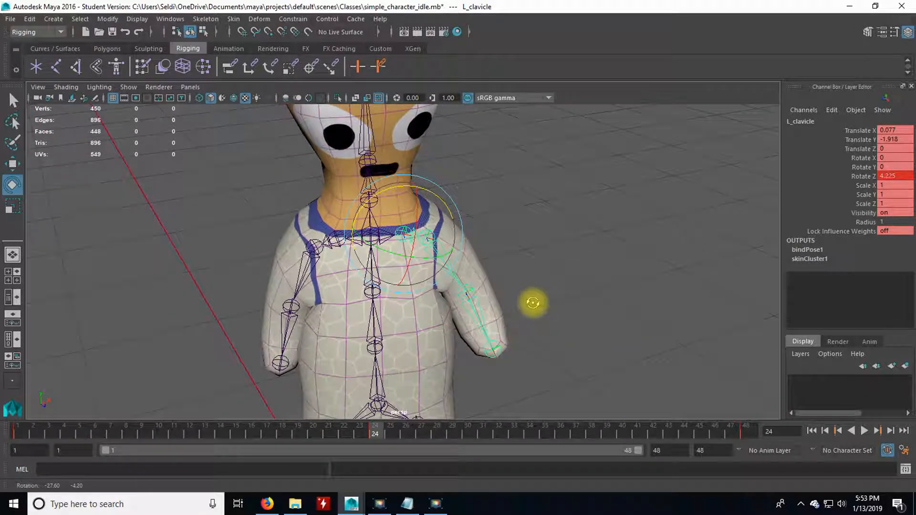
{"action": "left_click", "coordinate": [328, 233]}
{"action": "left_click_drag", "start_coordinate": [361, 195], "coordinate": [364, 204]}
- Rotate the spine2 joint to about -1 degree in Y at frame 24
{"action": "left_click_drag", "start_coordinate": [293, 311], "coordinate": [397, 326], "text": "alt"}
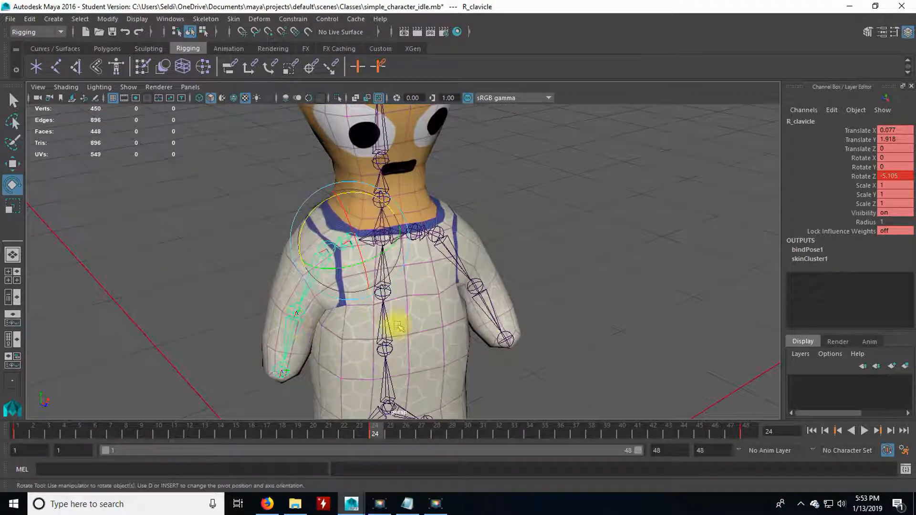
{"action": "left_click", "coordinate": [394, 306]}
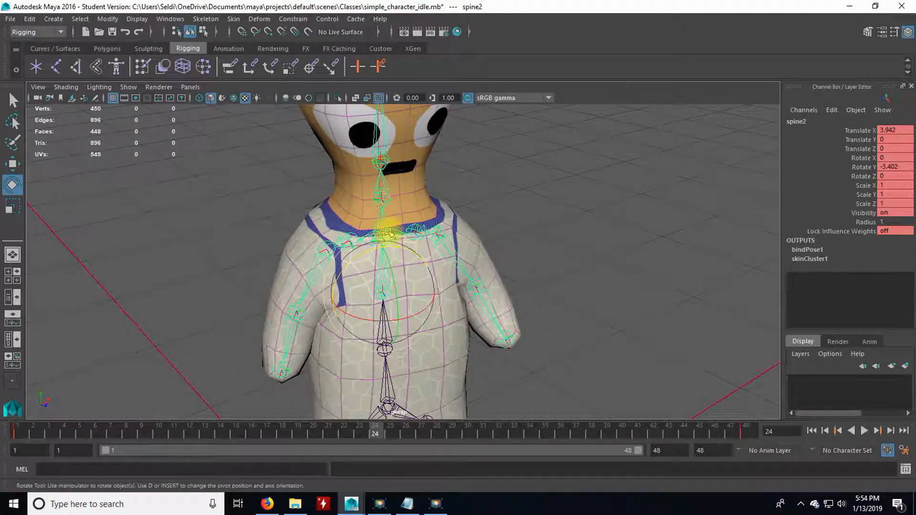
{"action": "left_click_drag", "start_coordinate": [393, 279], "coordinate": [393, 277]}
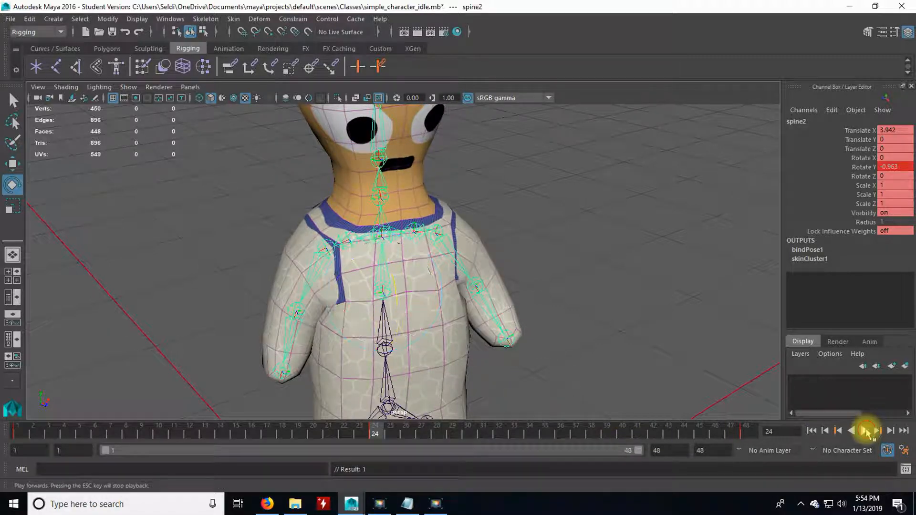
- Play the animation, examine the breathing motion on the upper body and whole figure, and stop playback
{"action": "left_click", "coordinate": [865, 431]}
{"action": "right_click_drag", "start_coordinate": [664, 377], "coordinate": [584, 365], "text": "alt"}
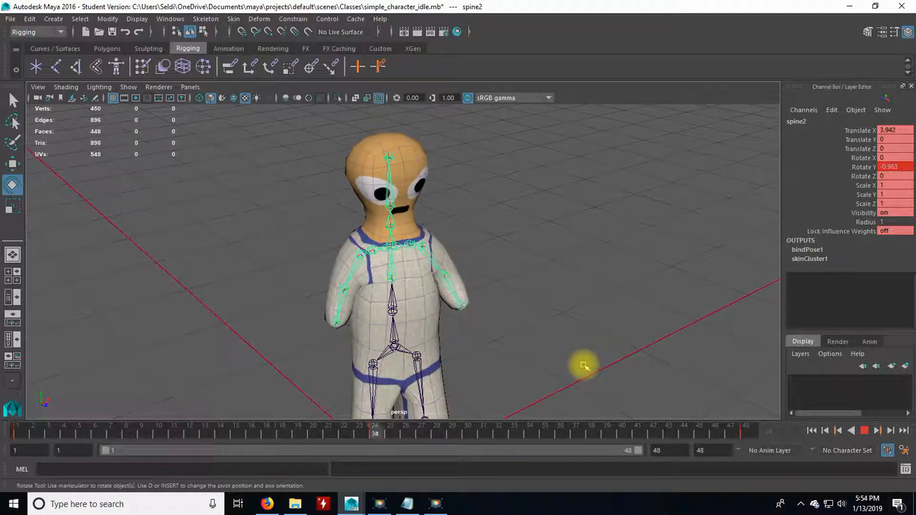
{"action": "left_click_drag", "start_coordinate": [501, 351], "coordinate": [515, 333], "text": "alt"}
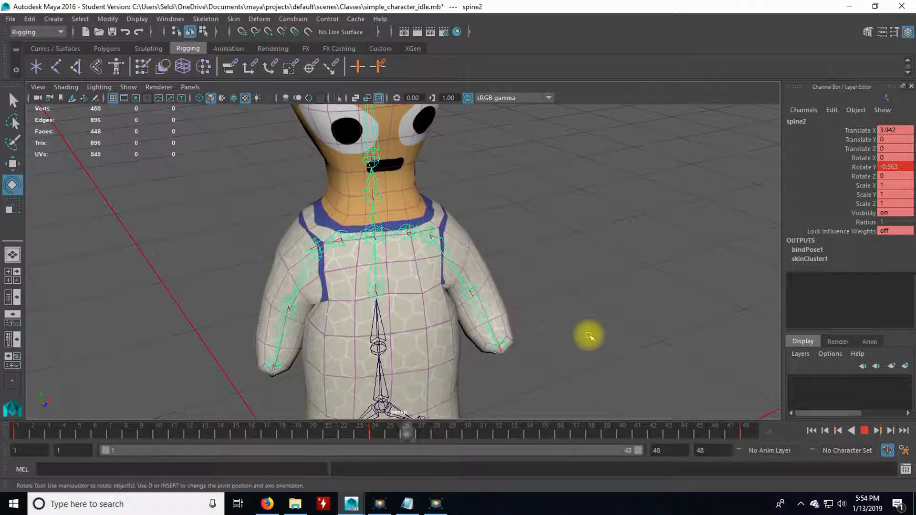
{"action": "scroll", "coordinate": [588, 335], "scroll_direction": "down", "scroll_amount": 6}
{"action": "scroll", "coordinate": [587, 341], "scroll_direction": "up", "scroll_amount": 2}
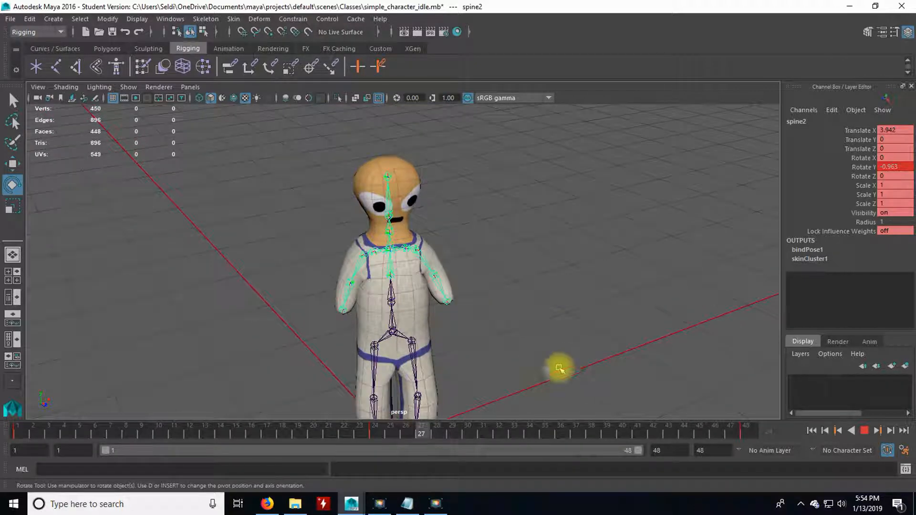
{"action": "middle_click_drag", "start_coordinate": [525, 371], "coordinate": [507, 318], "text": "alt"}
{"action": "left_click_drag", "start_coordinate": [507, 318], "coordinate": [467, 328], "text": "alt"}
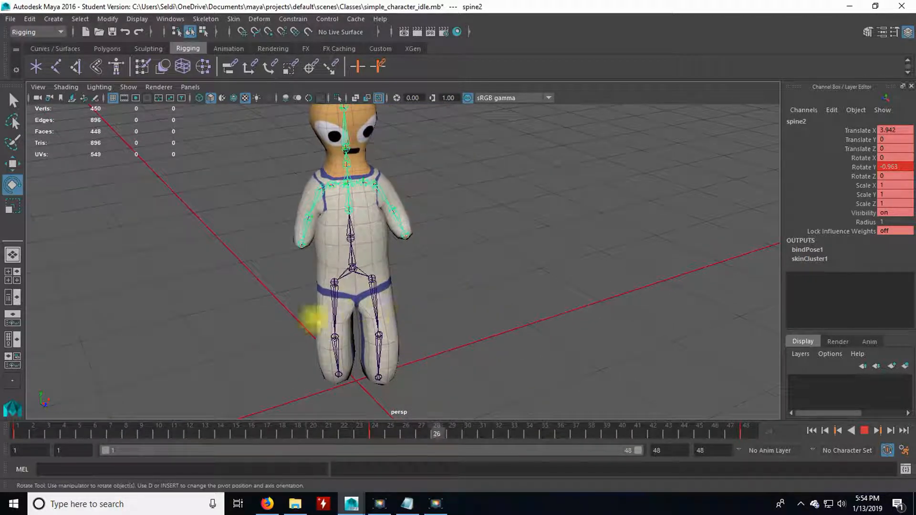
{"action": "left_click", "coordinate": [863, 431]}
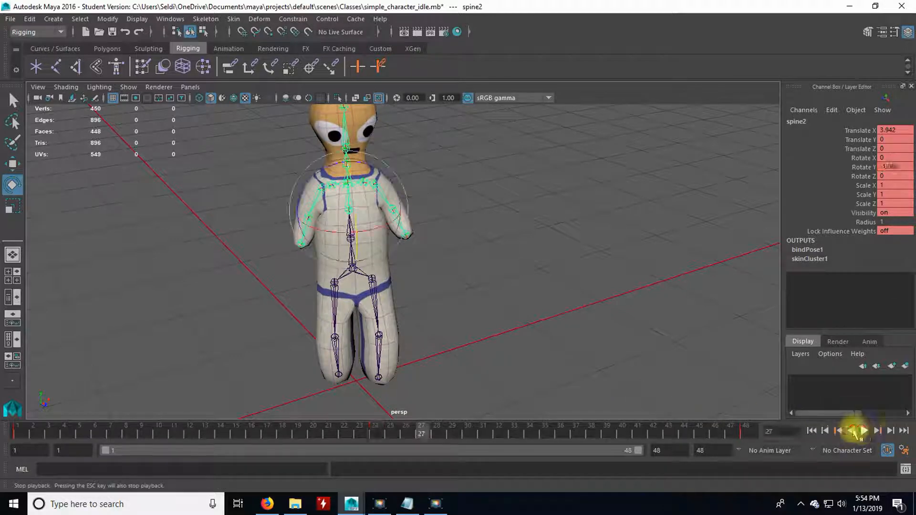
- Select the pelvis joint at frame 24 and move it sideways to about -0.27 in X
{"action": "left_click", "coordinate": [449, 326]}
{"action": "scroll", "coordinate": [439, 313], "scroll_direction": "up", "scroll_amount": 3}
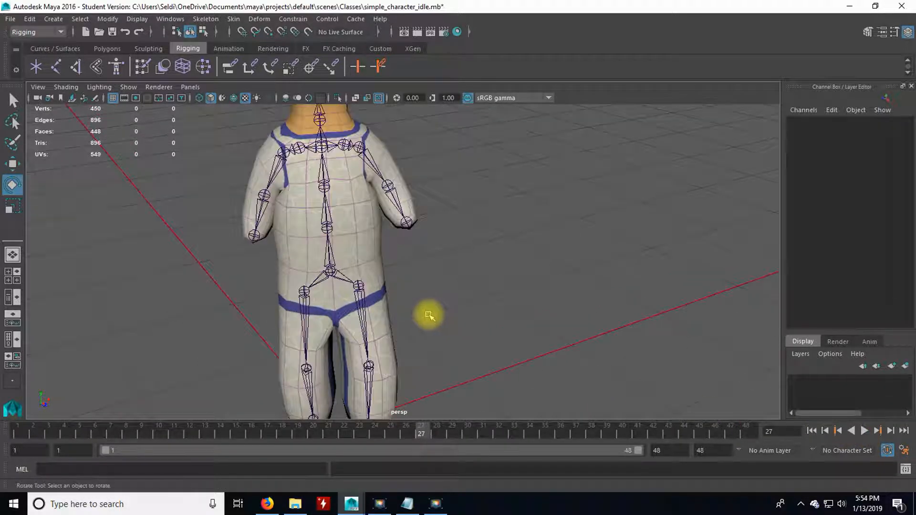
{"action": "left_click", "coordinate": [321, 268]}
{"action": "scroll", "coordinate": [429, 331], "scroll_direction": "up", "scroll_amount": 2}
{"action": "left_click_drag", "start_coordinate": [447, 344], "coordinate": [466, 319], "text": "alt"}
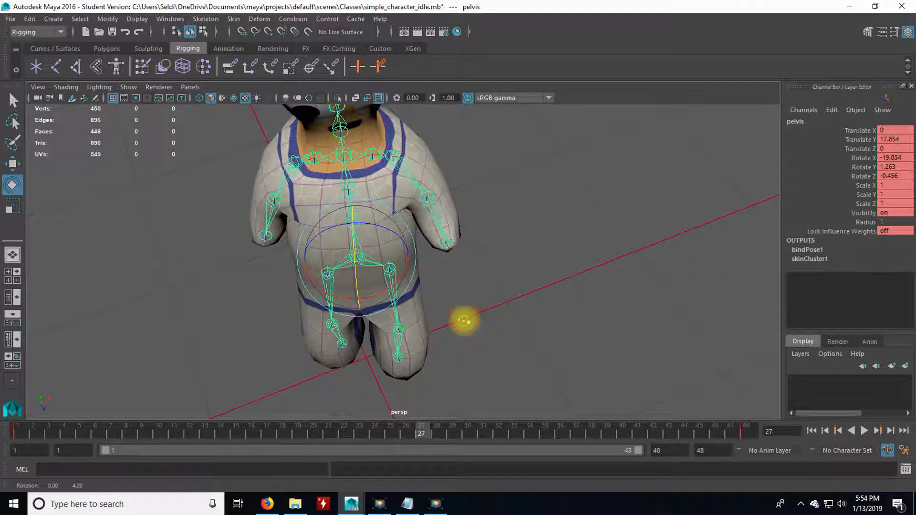
{"action": "left_click", "coordinate": [375, 434]}
{"action": "key", "text": "w"}
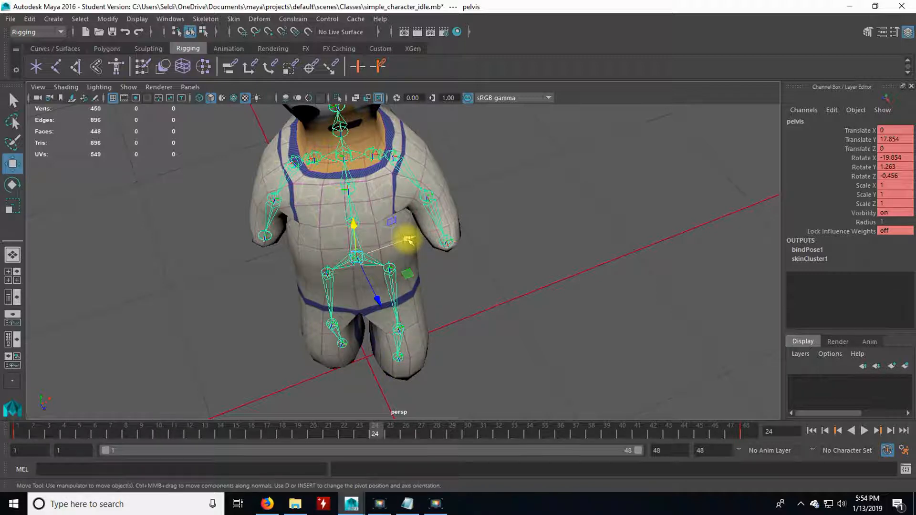
{"action": "left_click_drag", "start_coordinate": [408, 239], "coordinate": [408, 239]}
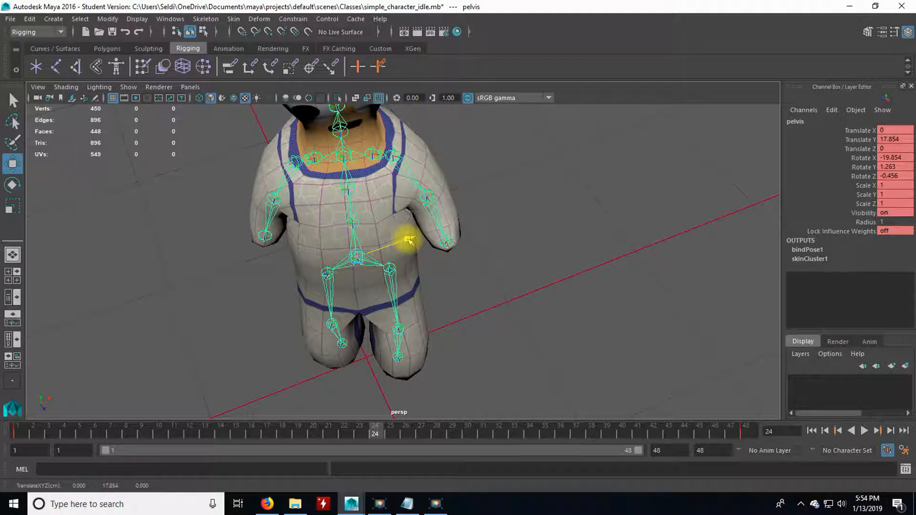
{"action": "left_click_drag", "start_coordinate": [408, 239], "coordinate": [404, 239]}
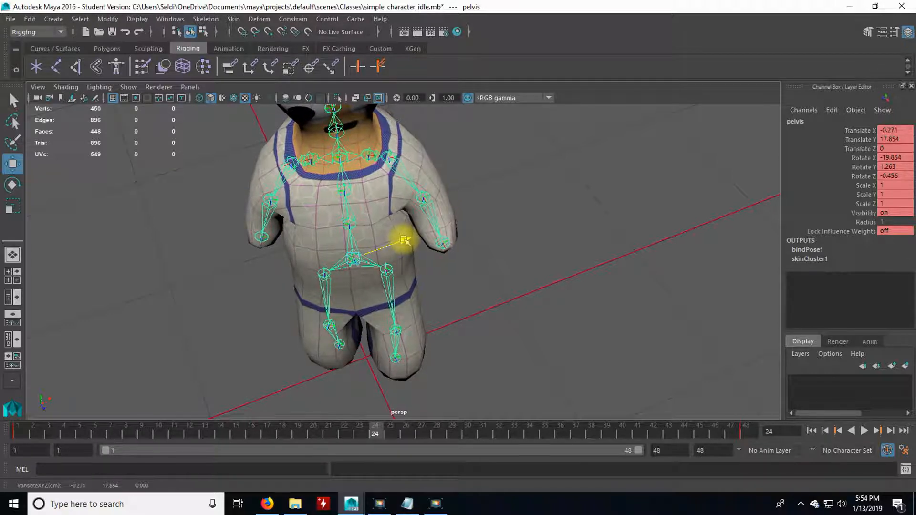
- Rotate the right hip joint to about 18.8, 8.8 and 1.5 degrees in X, Y and Z, and select the right knee
{"action": "mouse_move", "coordinate": [474, 305]}
{"action": "left_mouse_down", "text": "alt"}
{"action": "mouse_move", "coordinate": [411, 272]}
{"action": "mouse_move", "coordinate": [253, 286]}
{"action": "mouse_move", "coordinate": [488, 285]}
{"action": "mouse_move", "coordinate": [476, 305]}
{"action": "left_mouse_up", "text": "alt"}
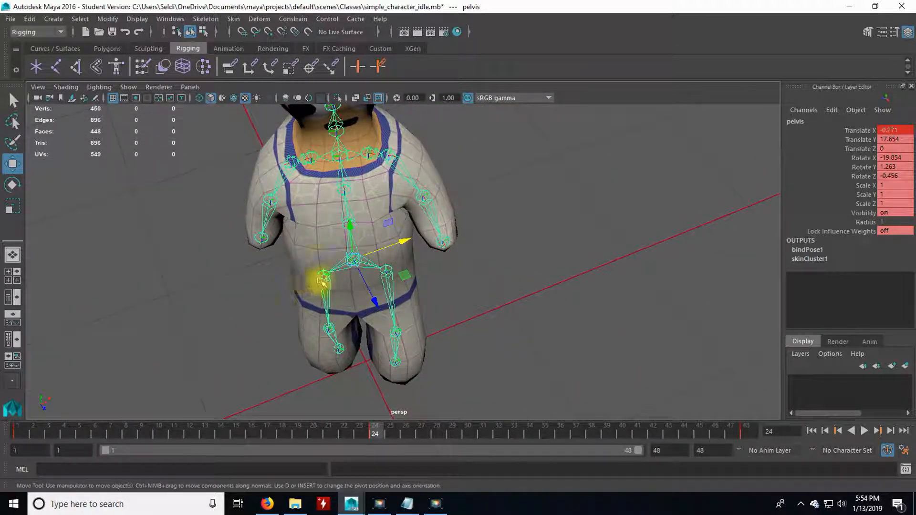
{"action": "left_click", "coordinate": [325, 305]}
{"action": "key", "text": "e"}
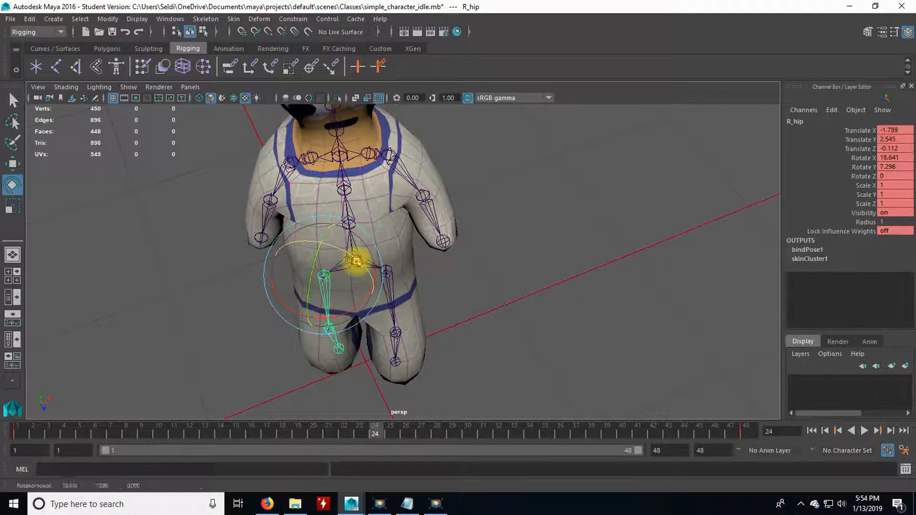
{"action": "left_click_drag", "start_coordinate": [356, 260], "coordinate": [311, 276]}
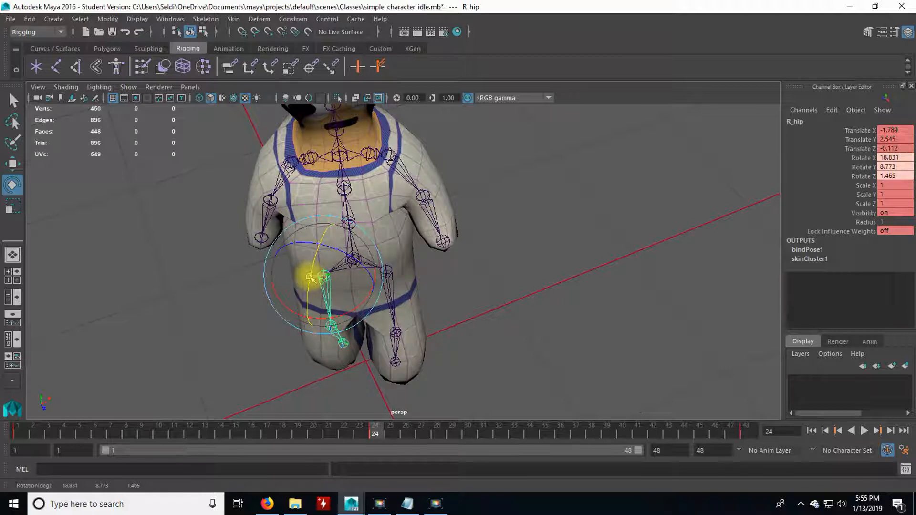
{"action": "left_click_drag", "start_coordinate": [402, 327], "coordinate": [400, 261], "text": "alt"}
{"action": "left_click", "coordinate": [396, 293]}
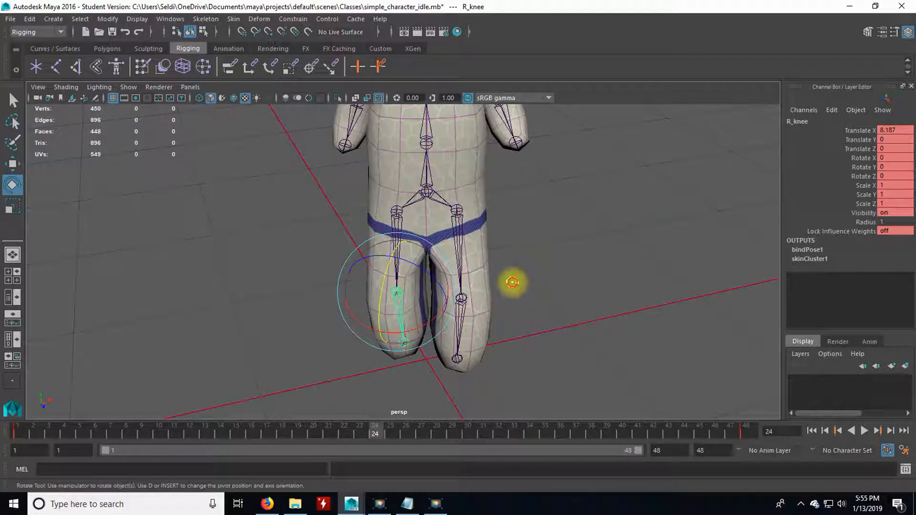
{"action": "left_click_drag", "start_coordinate": [511, 282], "coordinate": [491, 282], "text": "alt"}
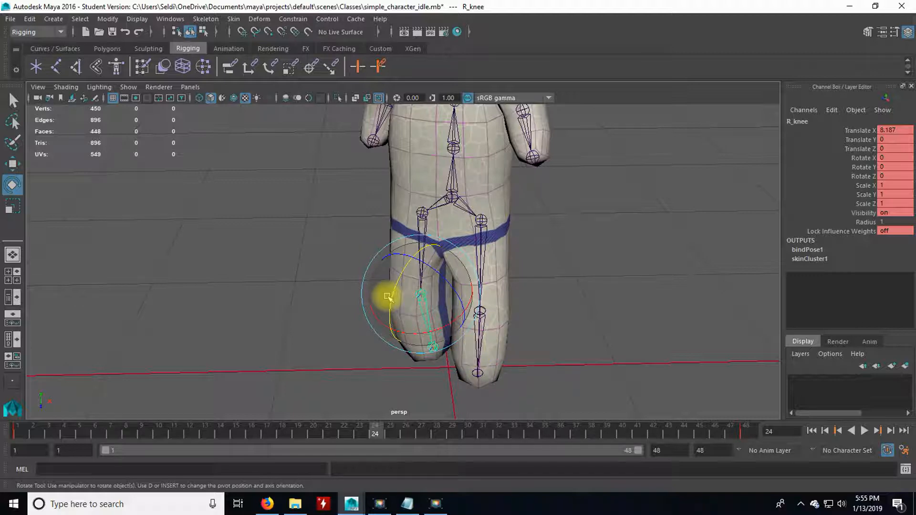
- At frame 1, create a polygon cube scaled uniformly to about 4.5 and snap it to the right leg's end joint
{"action": "left_click", "coordinate": [24, 433]}
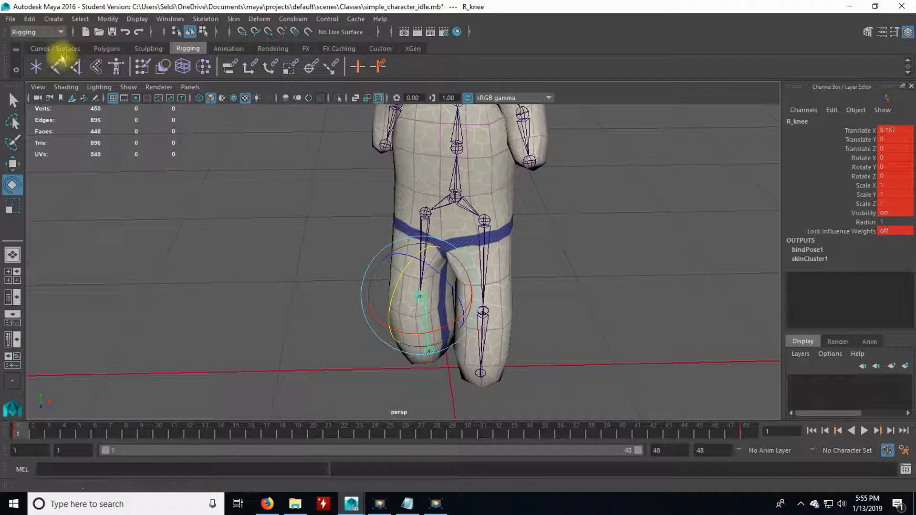
{"action": "left_click", "coordinate": [108, 48]}
{"action": "left_click", "coordinate": [56, 66]}
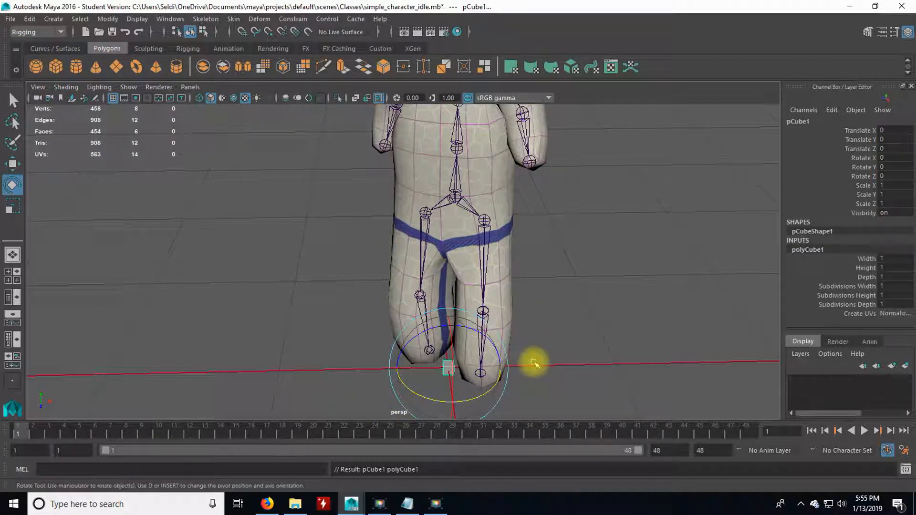
{"action": "key", "text": "r"}
{"action": "left_click_drag", "start_coordinate": [448, 368], "coordinate": [425, 348]}
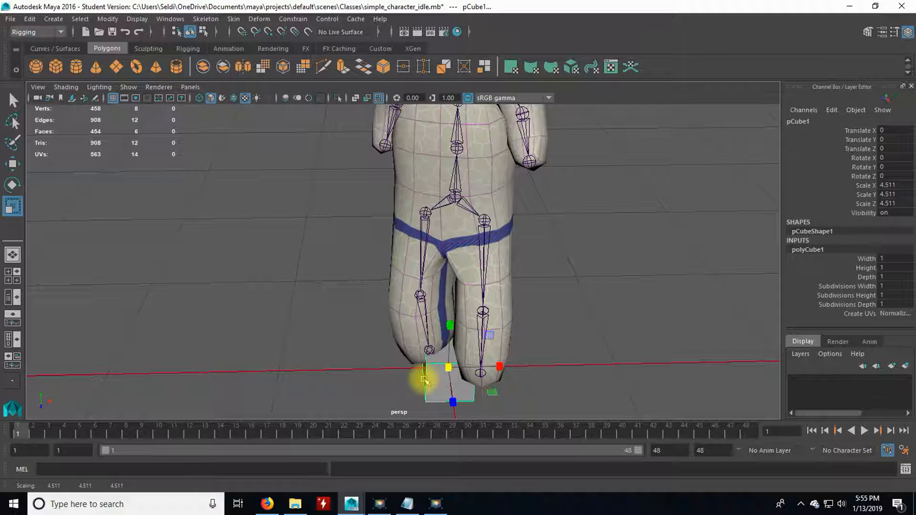
{"action": "key", "text": "w"}
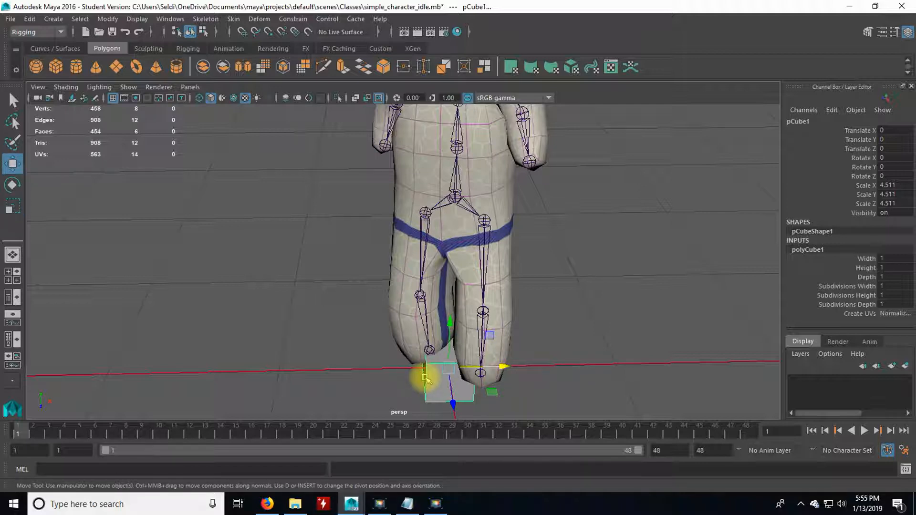
{"action": "left_click", "coordinate": [449, 368]}
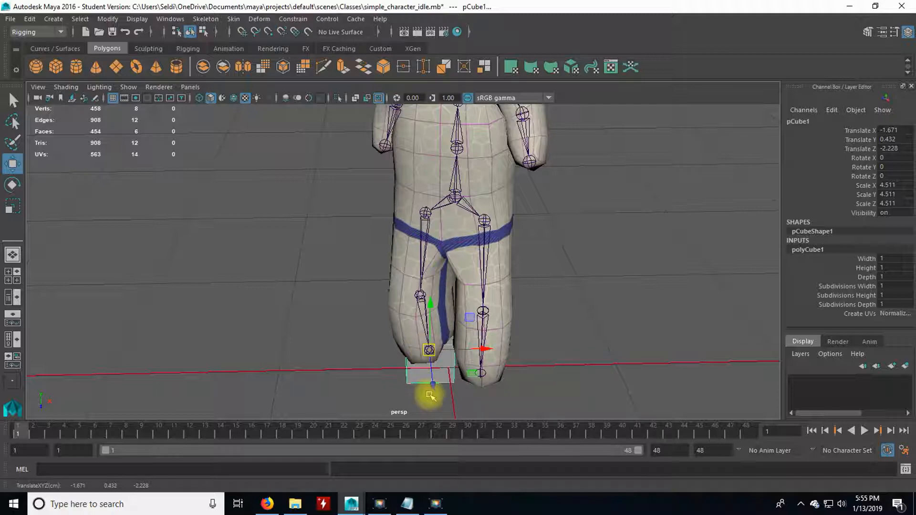
- Examine the right foot's position against the reference cube up close at frame 1, and select the right knee joint
{"action": "scroll", "coordinate": [431, 394], "scroll_direction": "up", "scroll_amount": 4}
{"action": "left_click_drag", "start_coordinate": [368, 388], "coordinate": [458, 328], "text": "alt"}
{"action": "middle_click_drag", "start_coordinate": [458, 328], "coordinate": [508, 143], "text": "alt"}
{"action": "left_click_drag", "start_coordinate": [422, 322], "coordinate": [411, 360], "text": "alt"}
{"action": "left_click_drag", "start_coordinate": [359, 286], "coordinate": [352, 322], "text": "alt"}
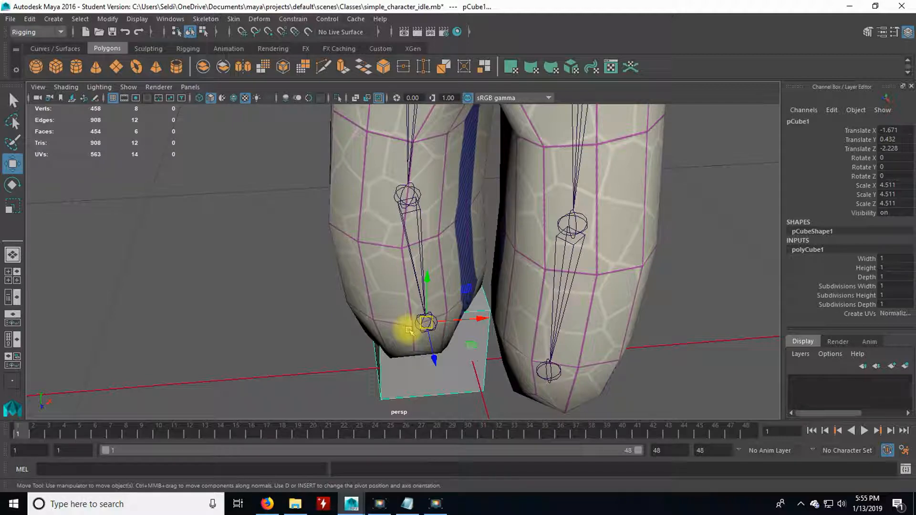
{"action": "left_click_drag", "start_coordinate": [435, 317], "coordinate": [394, 352], "text": "alt"}
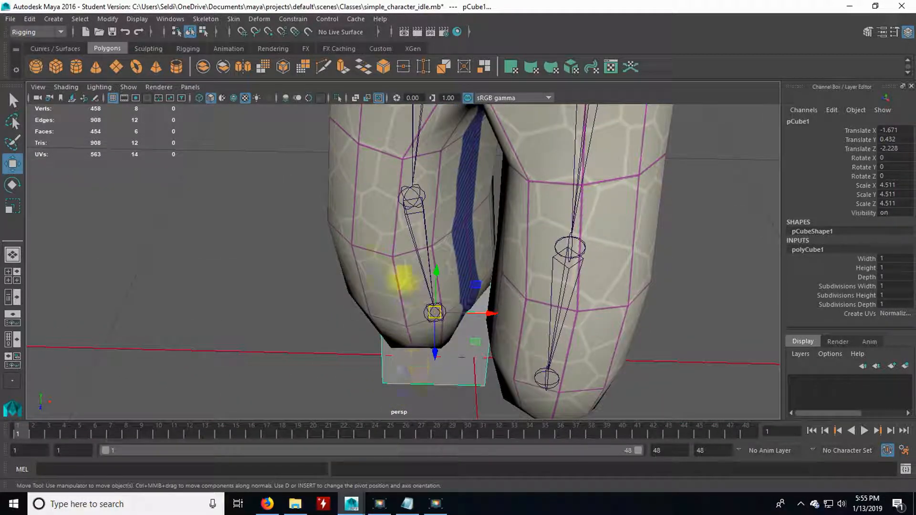
{"action": "left_click", "coordinate": [407, 197]}
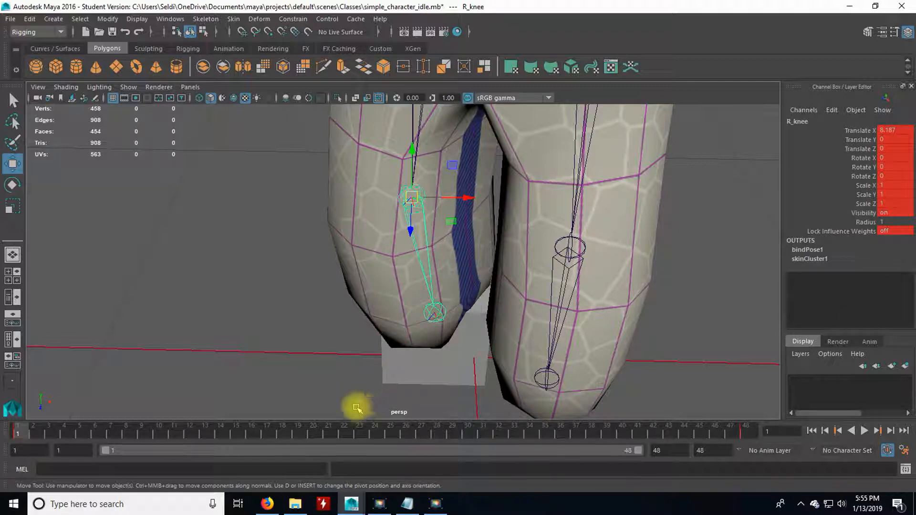
- Compare the right foot at frames 1 and 24, and key the right knee at frame 24 with about -5.6 degrees Y rotation
{"action": "left_click", "coordinate": [375, 431]}
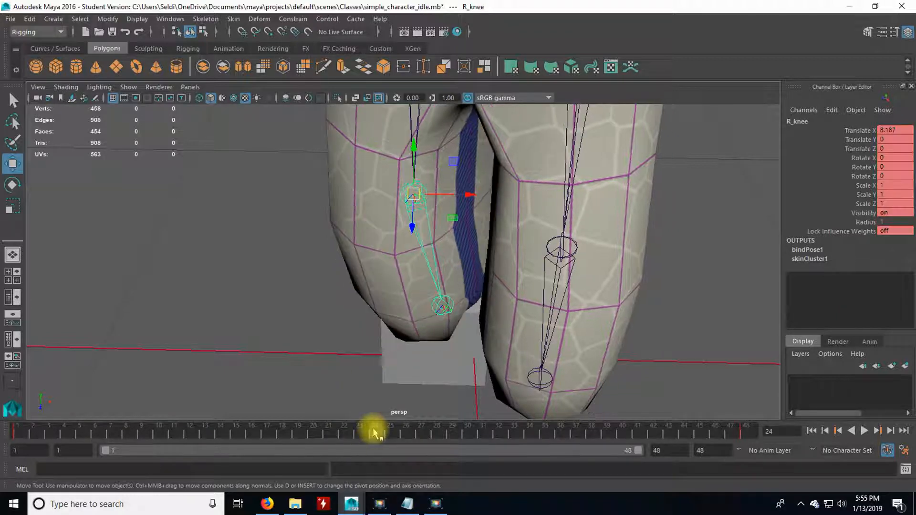
{"action": "left_click", "coordinate": [400, 367]}
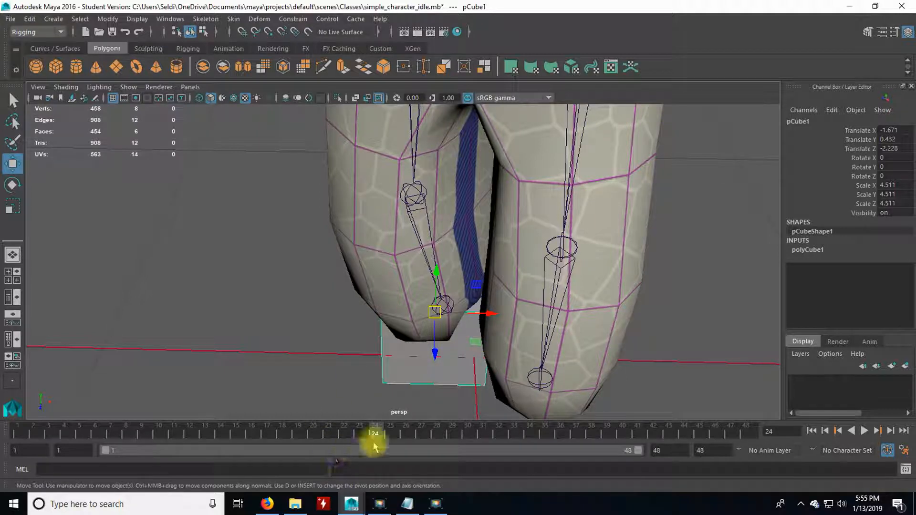
{"action": "left_click", "coordinate": [23, 431]}
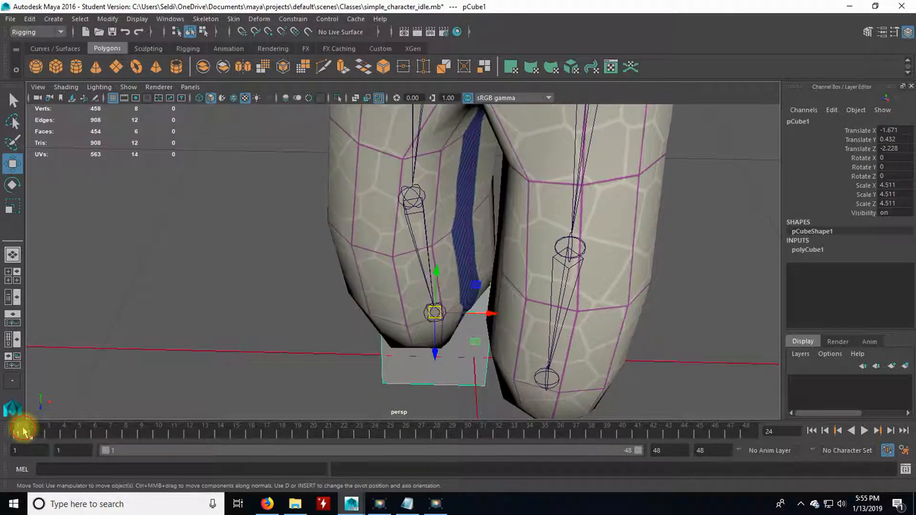
{"action": "left_click_drag", "start_coordinate": [23, 432], "coordinate": [347, 439]}
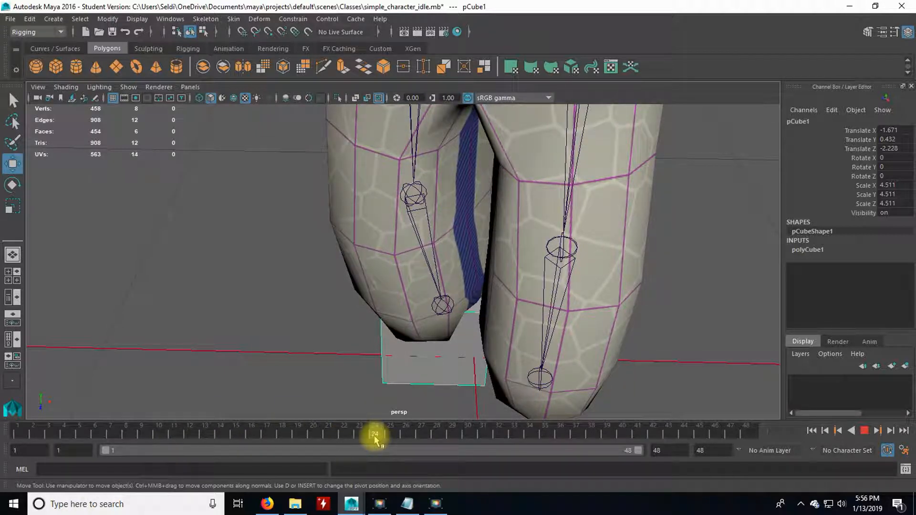
{"action": "mouse_move", "coordinate": [374, 437]}
{"action": "left_mouse_down"}
{"action": "mouse_move", "coordinate": [16, 441]}
{"action": "mouse_move", "coordinate": [380, 441]}
{"action": "left_mouse_up"}
{"action": "left_click", "coordinate": [413, 224]}
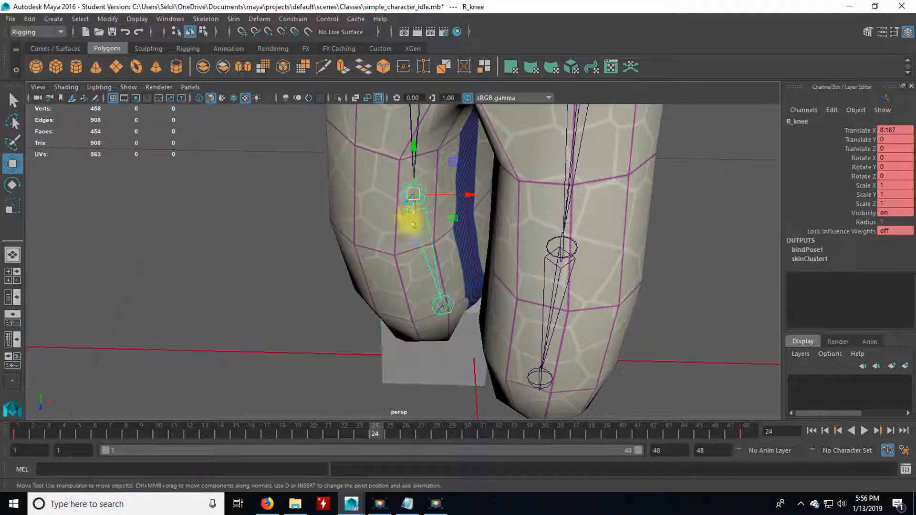
{"action": "key", "text": "e"}
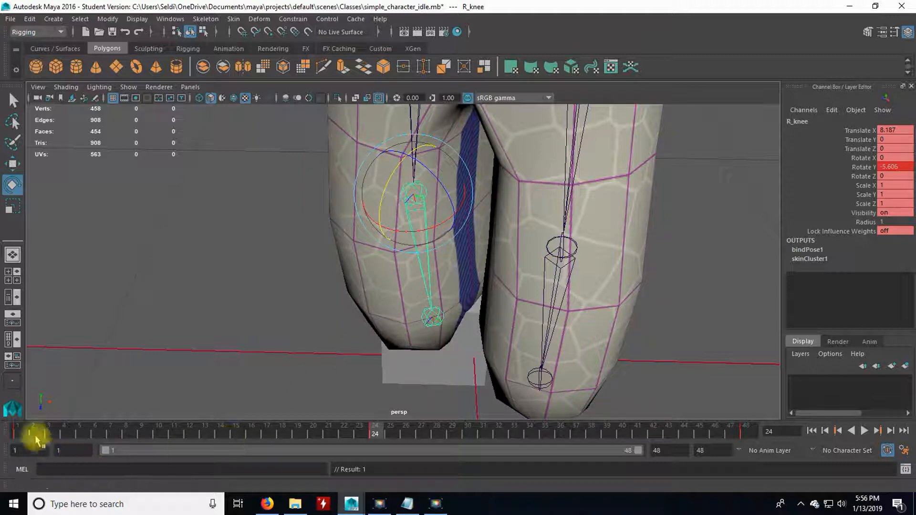
{"action": "left_click", "coordinate": [22, 433]}
{"action": "left_click_drag", "start_coordinate": [24, 432], "coordinate": [375, 443]}
- Move the reference cube from the right foot and snap it to the left leg's end joint at frame 1
{"action": "left_click_drag", "start_coordinate": [384, 374], "coordinate": [348, 403], "text": "alt"}
{"action": "left_click", "coordinate": [376, 393]}
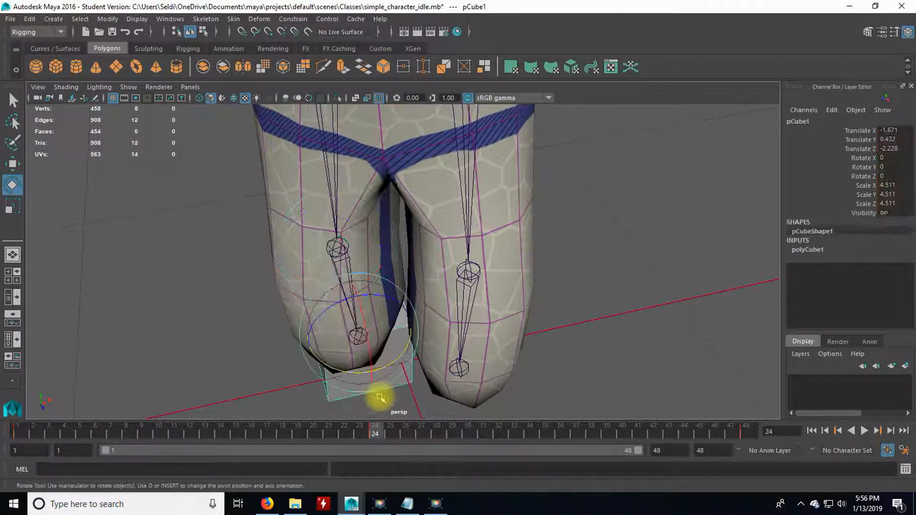
{"action": "key", "text": "w"}
{"action": "key", "text": "v"}
{"action": "left_click_drag", "start_coordinate": [359, 336], "coordinate": [458, 368]}
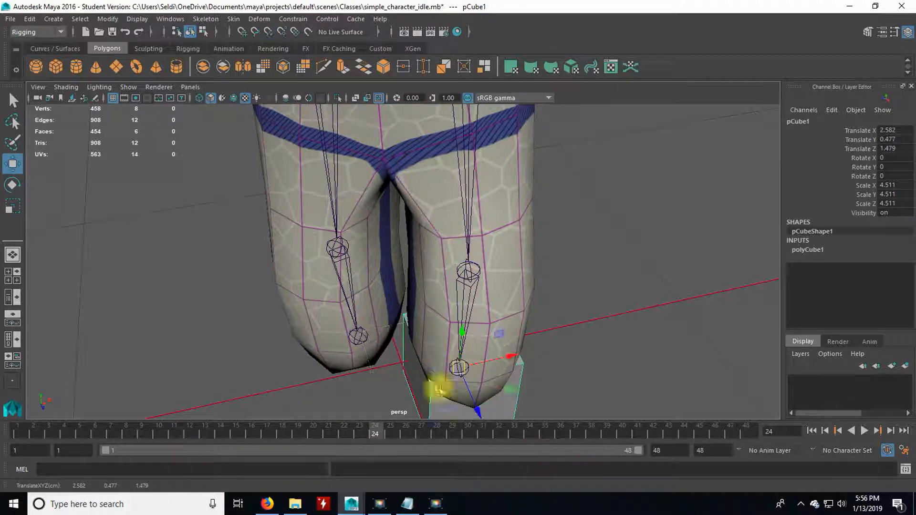
{"action": "left_click", "coordinate": [17, 431]}
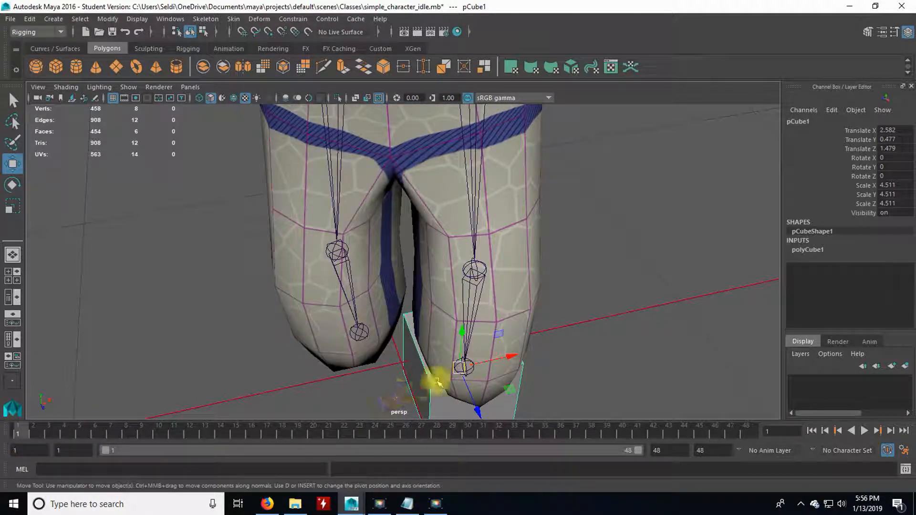
{"action": "left_click_drag", "start_coordinate": [459, 370], "coordinate": [462, 368]}
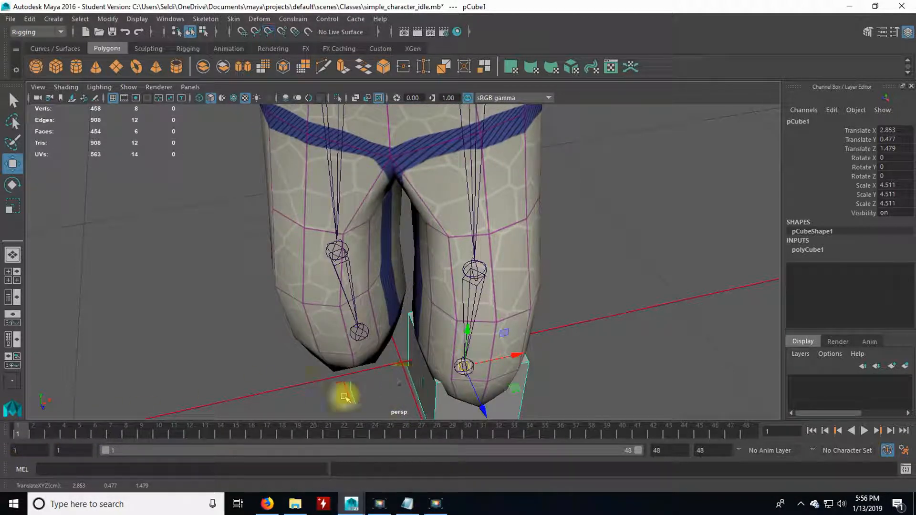
- Rotate the left hip joint at frame 24 to about -15.5, 0.5 and 1.8 degrees in X, Y and Z, and key it
{"action": "left_click_drag", "start_coordinate": [363, 386], "coordinate": [295, 352], "text": "alt"}
{"action": "middle_click_drag", "start_coordinate": [283, 303], "coordinate": [272, 347], "text": "alt"}
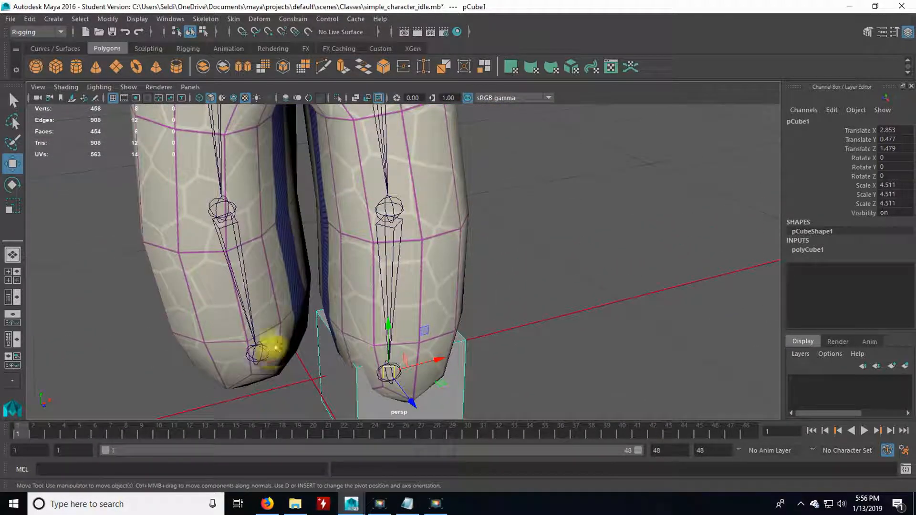
{"action": "scroll", "coordinate": [271, 348], "scroll_direction": "down", "scroll_amount": 3}
{"action": "middle_click_drag", "start_coordinate": [282, 314], "coordinate": [285, 339], "text": "alt"}
{"action": "left_click", "coordinate": [377, 205]}
{"action": "left_click_drag", "start_coordinate": [312, 315], "coordinate": [306, 317], "text": "alt"}
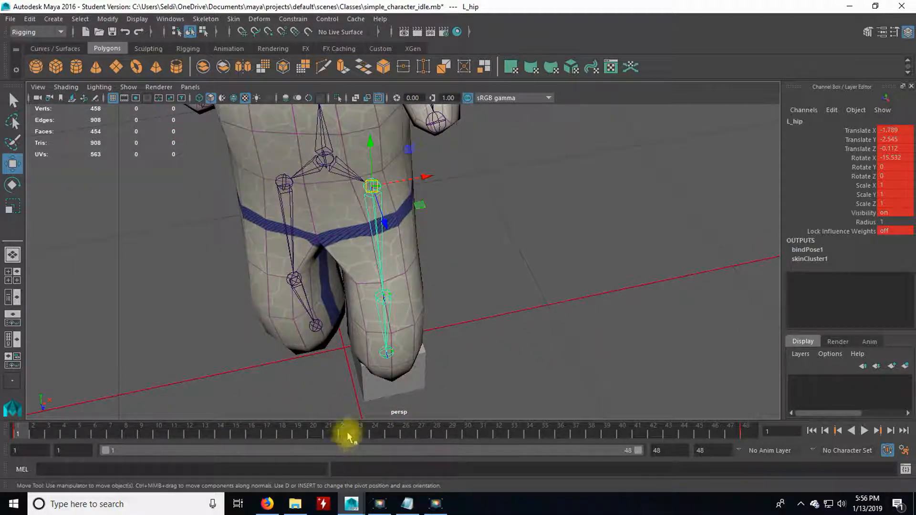
{"action": "left_click", "coordinate": [376, 434]}
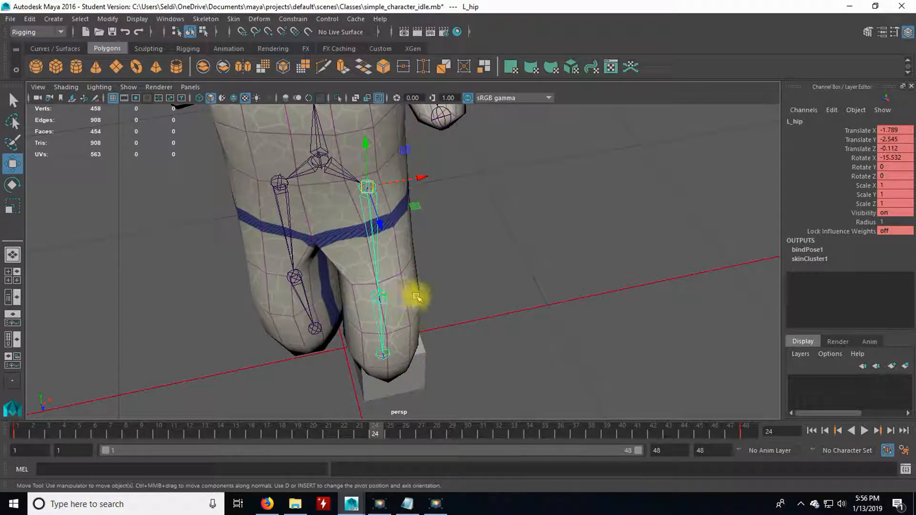
{"action": "key", "text": "e"}
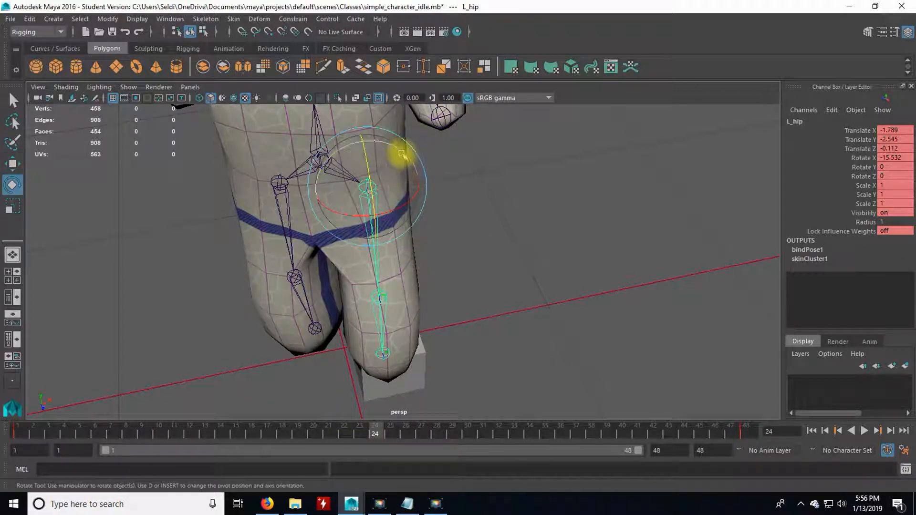
{"action": "left_click_drag", "start_coordinate": [402, 153], "coordinate": [400, 153]}
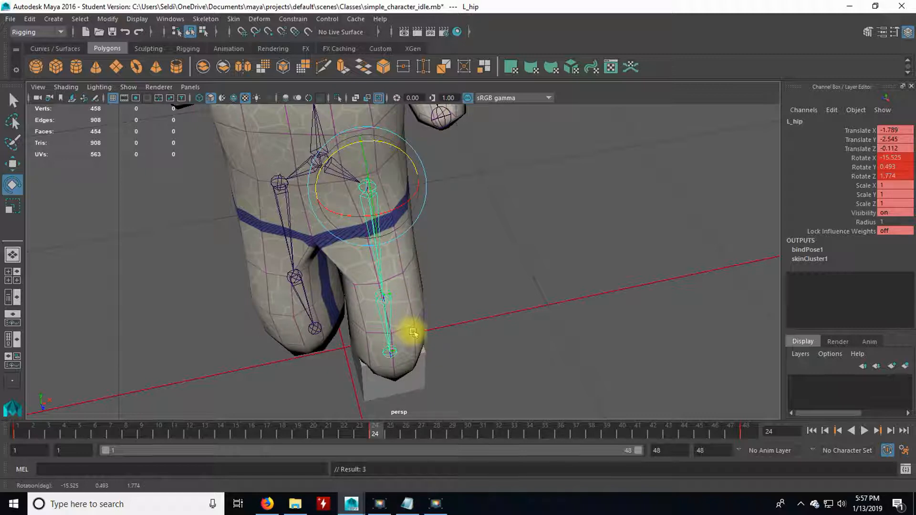
- Examine the left foot's position against the reference cube across the second half of the animation and at frame 24
{"action": "left_click_drag", "start_coordinate": [418, 326], "coordinate": [364, 299], "text": "alt"}
{"action": "left_click_drag", "start_coordinate": [303, 429], "coordinate": [730, 435]}
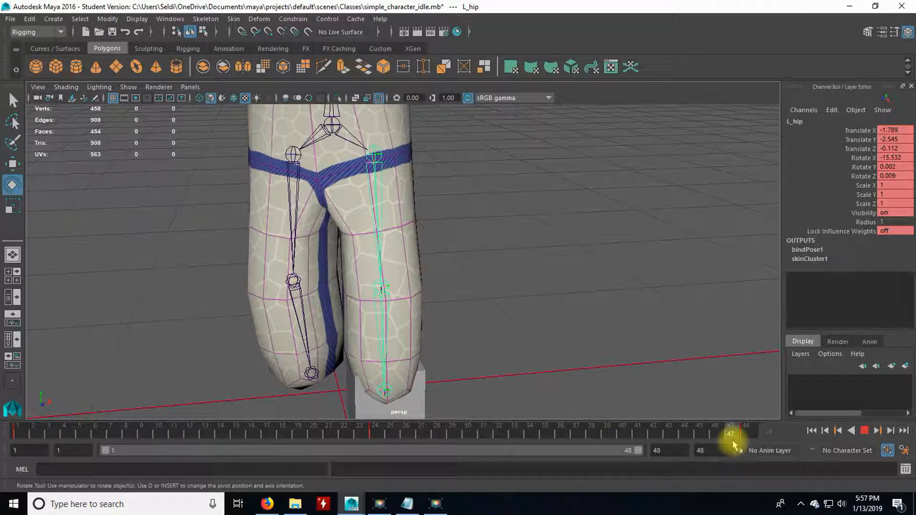
{"action": "scroll", "coordinate": [529, 282], "scroll_direction": "down", "scroll_amount": 4}
{"action": "right_click_drag", "start_coordinate": [531, 283], "coordinate": [529, 282], "text": "alt"}
{"action": "middle_click_drag", "start_coordinate": [486, 228], "coordinate": [498, 292], "text": "alt"}
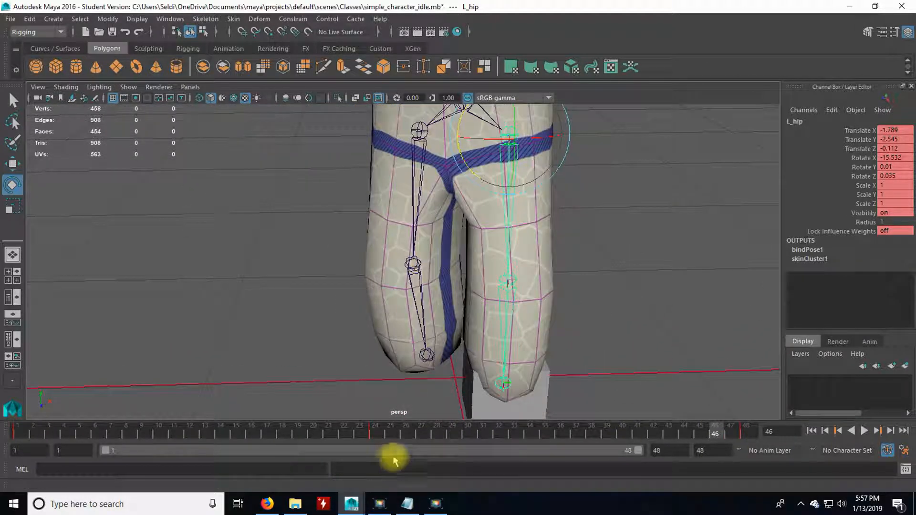
{"action": "left_click", "coordinate": [387, 428]}
{"action": "left_click_drag", "start_coordinate": [379, 431], "coordinate": [375, 432]}
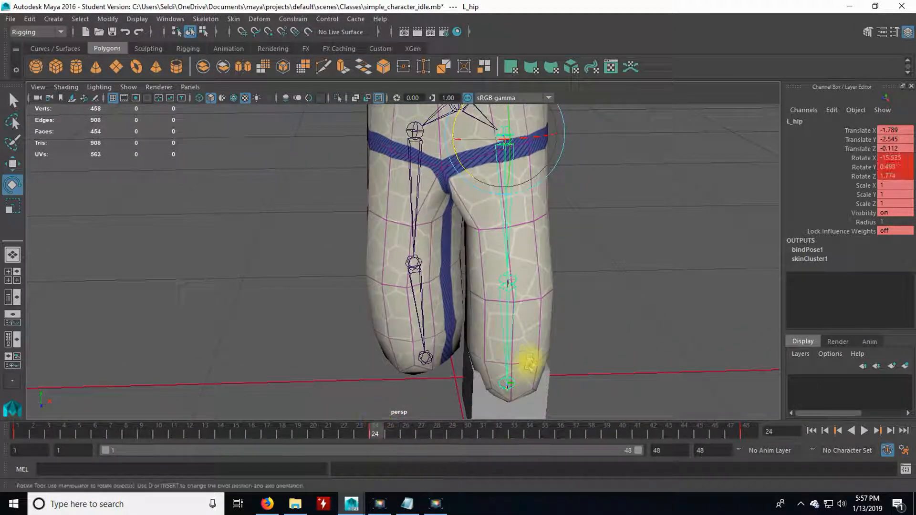
- Rotate the left knee joint to about -2.4 degrees in Z at frame 24 and key it
{"action": "left_click", "coordinate": [505, 336]}
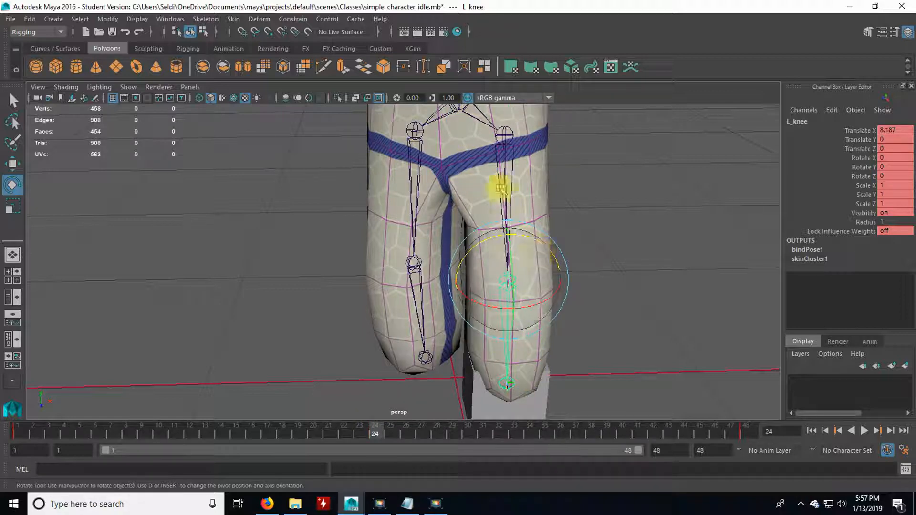
{"action": "left_click", "coordinate": [506, 153]}
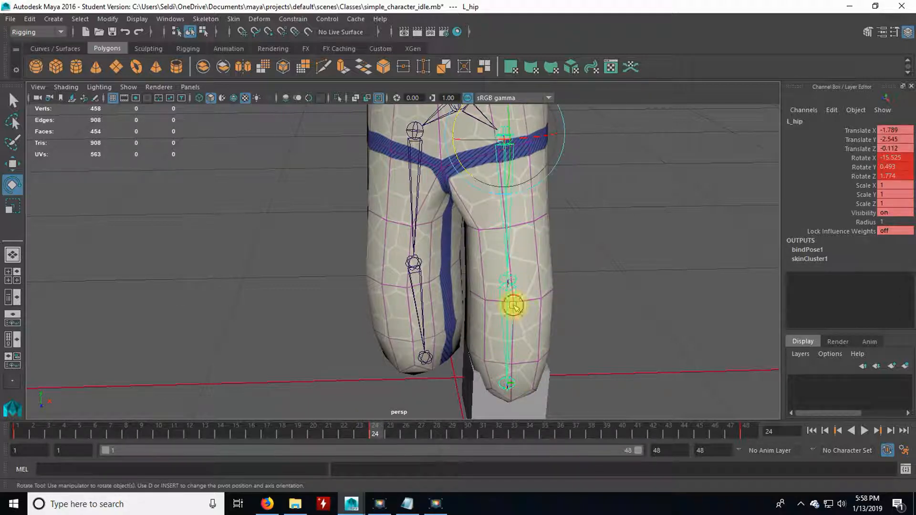
{"action": "left_click", "coordinate": [508, 334]}
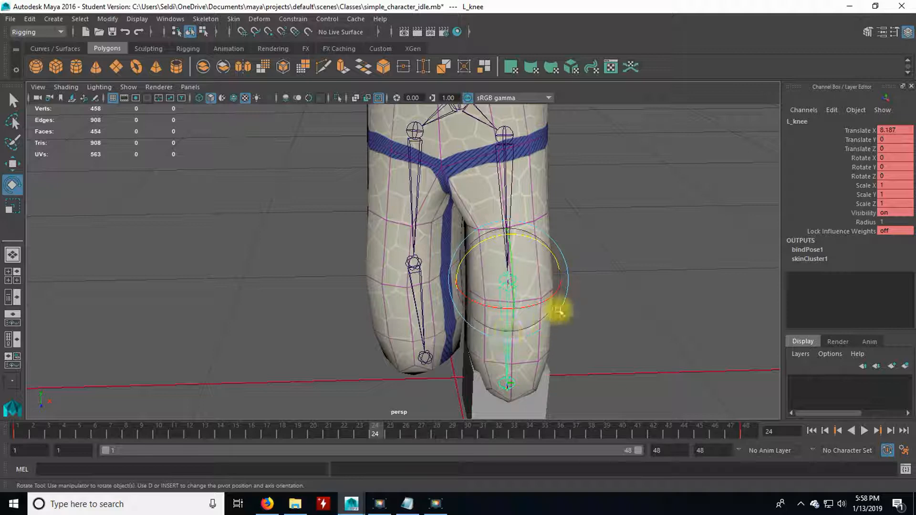
{"action": "left_click", "coordinate": [547, 248]}
{"action": "left_click_drag", "start_coordinate": [345, 434], "coordinate": [27, 435]}
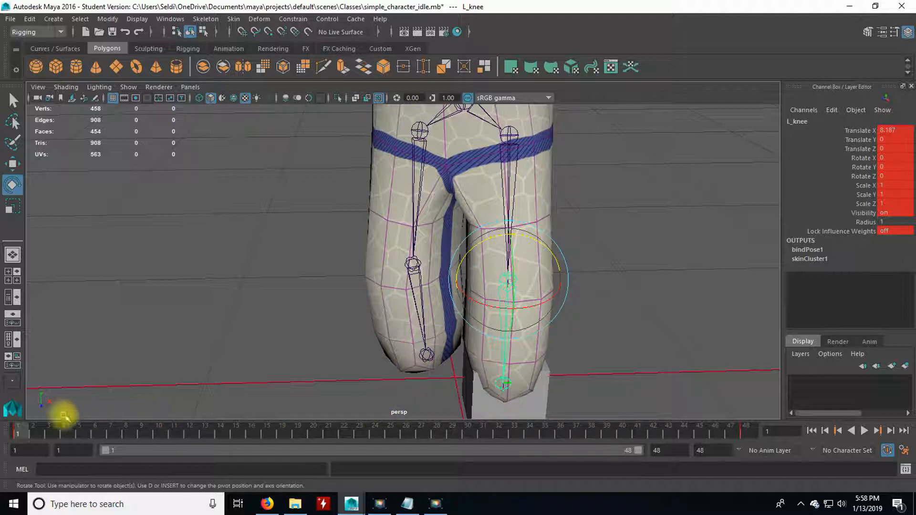
{"action": "left_click_drag", "start_coordinate": [23, 431], "coordinate": [376, 441]}
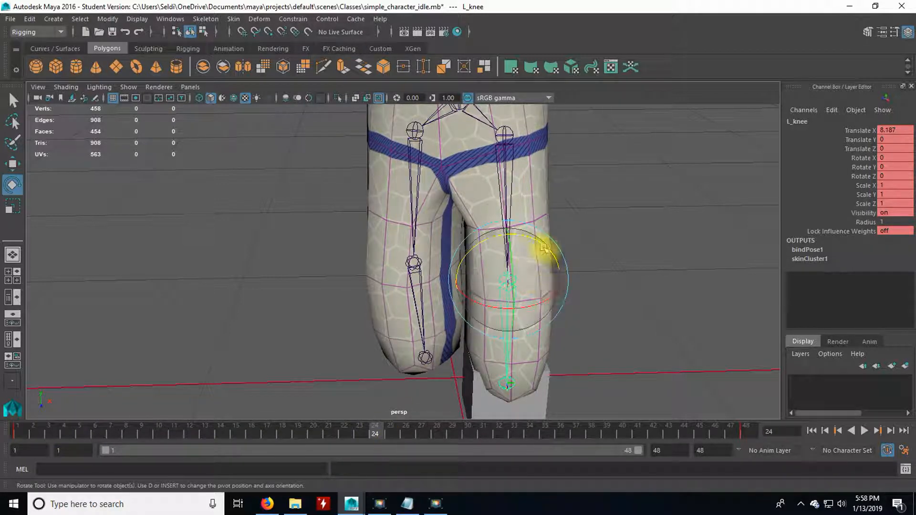
{"action": "left_click_drag", "start_coordinate": [543, 247], "coordinate": [542, 239]}
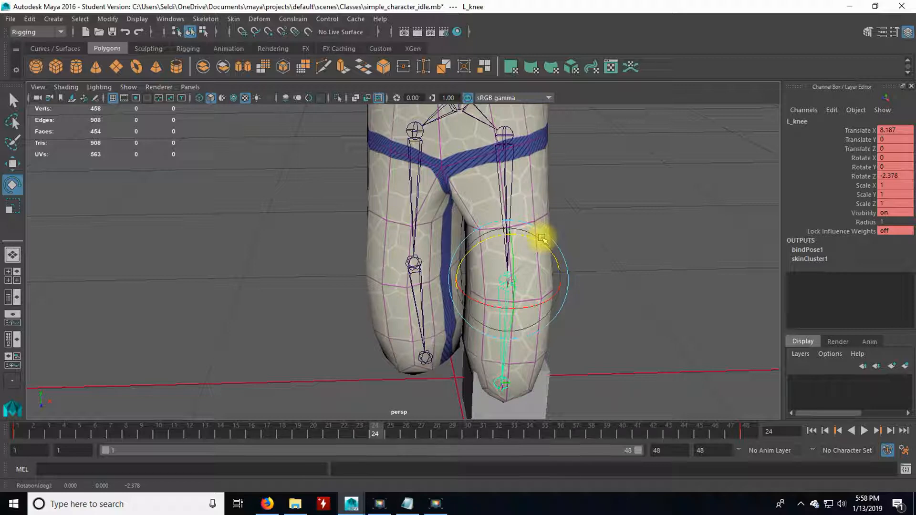
{"action": "left_click_drag", "start_coordinate": [541, 239], "coordinate": [541, 238]}
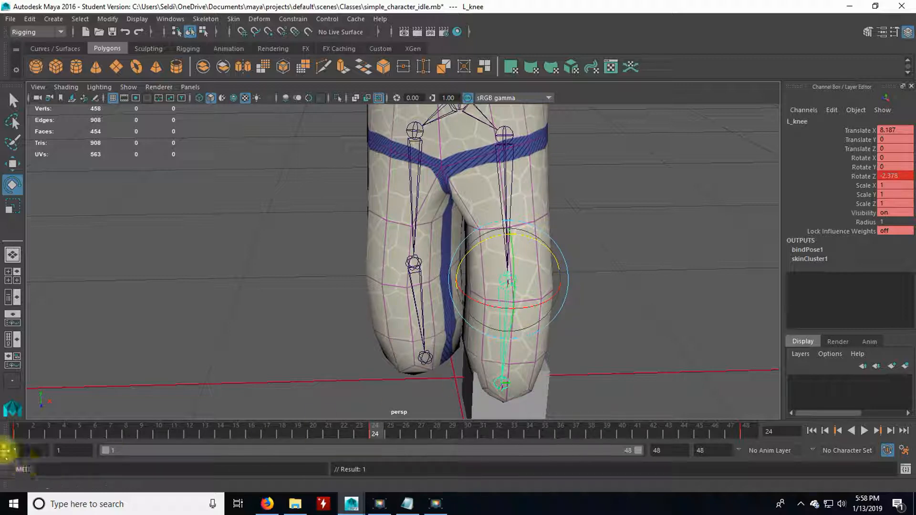
- Play back the idle animation and examine the whole character and the feet's movement from different angles
{"action": "left_click", "coordinate": [21, 431]}
{"action": "key", "text": "alt+v"}
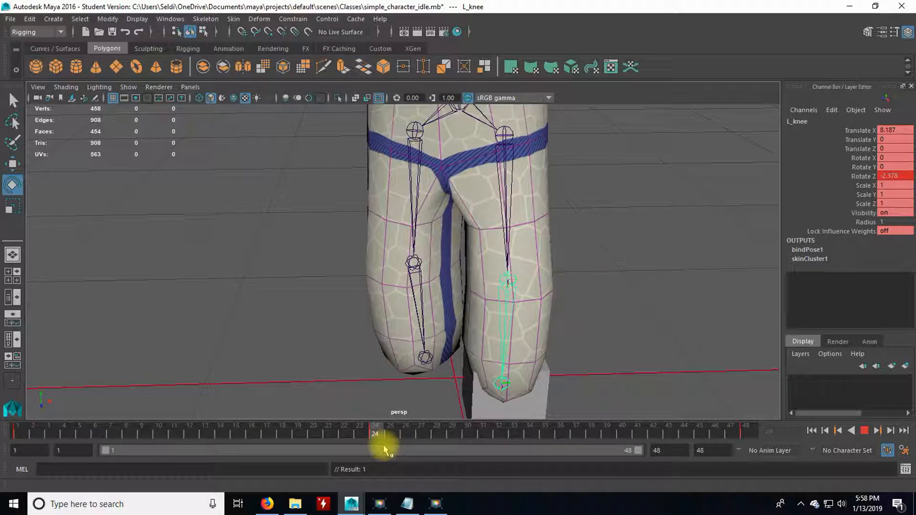
{"action": "scroll", "coordinate": [583, 294], "scroll_direction": "down", "scroll_amount": 5}
{"action": "middle_click_drag", "start_coordinate": [546, 189], "coordinate": [557, 296], "text": "alt"}
{"action": "left_click", "coordinate": [864, 432]}
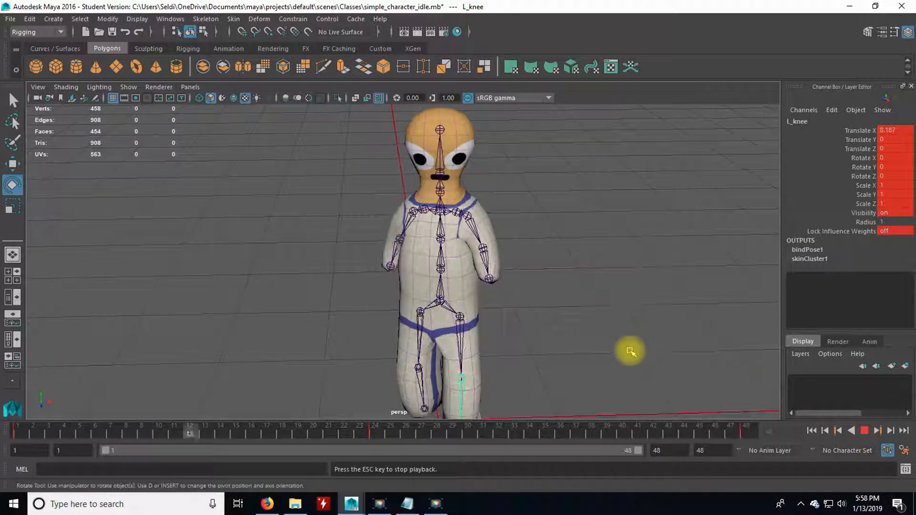
{"action": "left_click_drag", "start_coordinate": [607, 347], "coordinate": [526, 348], "text": "alt"}
{"action": "scroll", "coordinate": [528, 349], "scroll_direction": "up", "scroll_amount": 5}
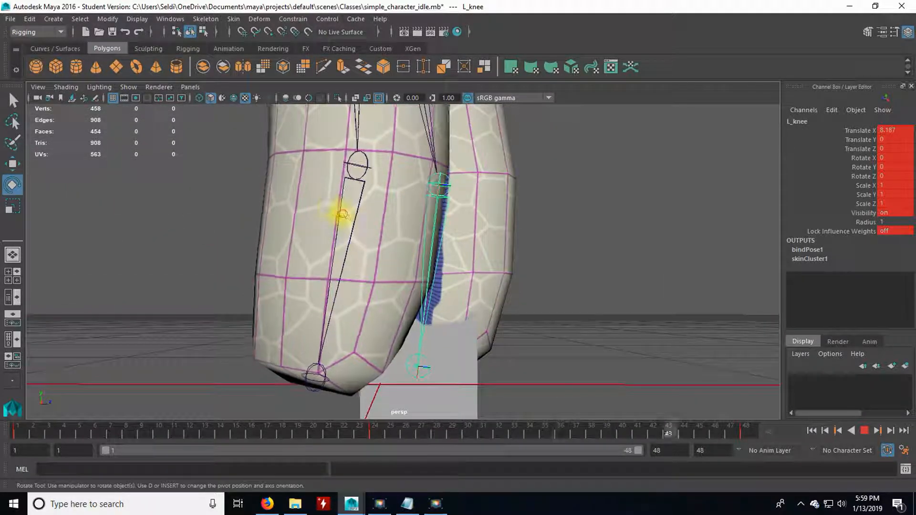
{"action": "left_click", "coordinate": [863, 431]}
- Select the right knee at frame 24 and inspect both legs while scrubbing the frames before it
{"action": "left_click", "coordinate": [375, 433]}
{"action": "left_click_drag", "start_coordinate": [408, 337], "coordinate": [311, 367], "text": "alt"}
{"action": "middle_click_drag", "start_coordinate": [307, 290], "coordinate": [241, 396], "text": "alt"}
{"action": "scroll", "coordinate": [254, 366], "scroll_direction": "down", "scroll_amount": 3}
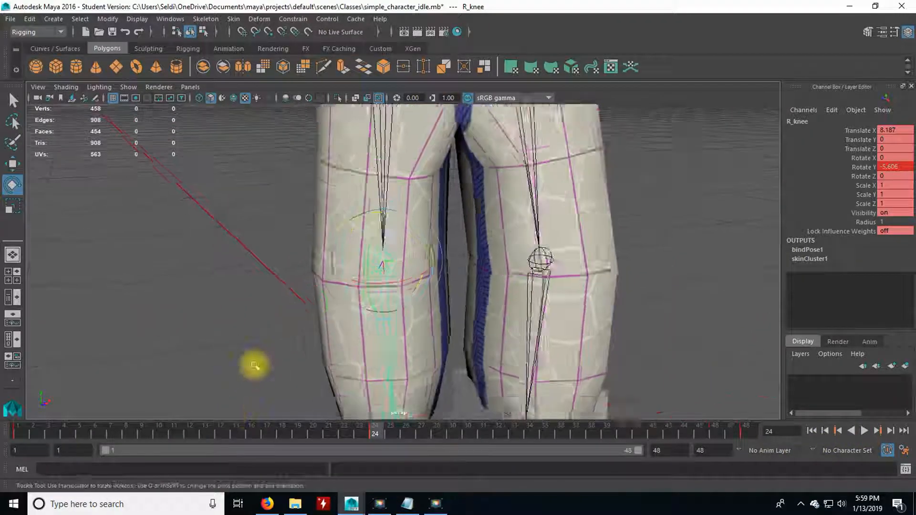
{"action": "left_click_drag", "start_coordinate": [279, 349], "coordinate": [267, 394], "text": "alt"}
{"action": "left_click_drag", "start_coordinate": [299, 427], "coordinate": [372, 442]}
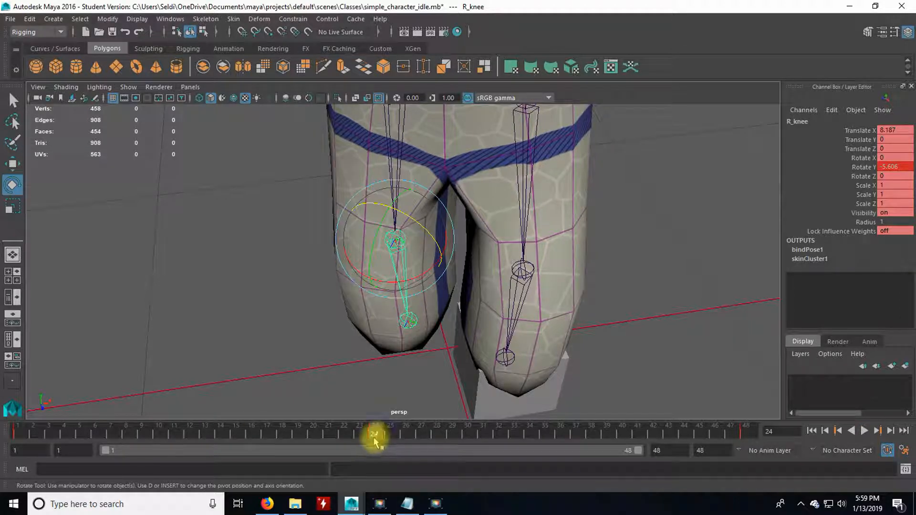
{"action": "left_click_drag", "start_coordinate": [416, 280], "coordinate": [488, 303], "text": "alt"}
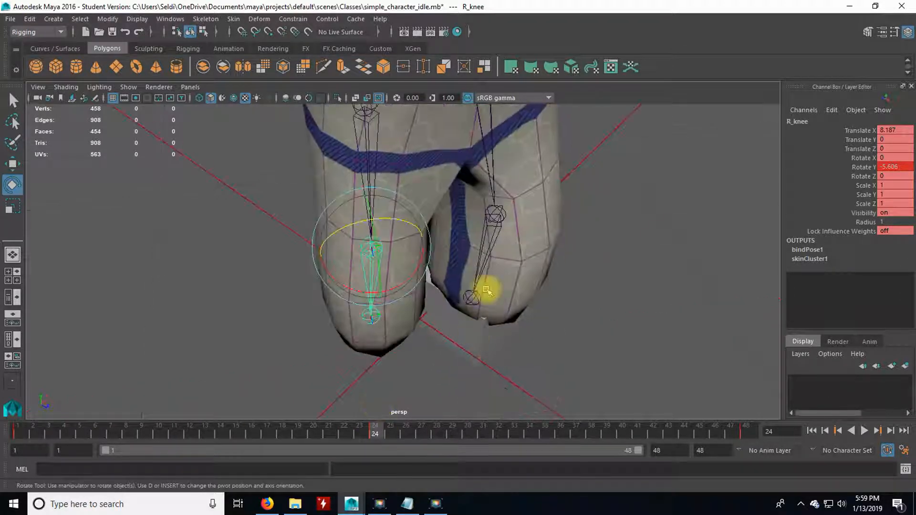
- Delete the reference cube at the left foot and bring the whole character back into view
{"action": "middle_click_drag", "start_coordinate": [490, 151], "coordinate": [525, 307], "text": "alt"}
{"action": "middle_click_drag", "start_coordinate": [513, 262], "coordinate": [450, 251], "text": "alt"}
{"action": "scroll", "coordinate": [505, 332], "scroll_direction": "down", "scroll_amount": 6}
{"action": "left_click", "coordinate": [409, 333]}
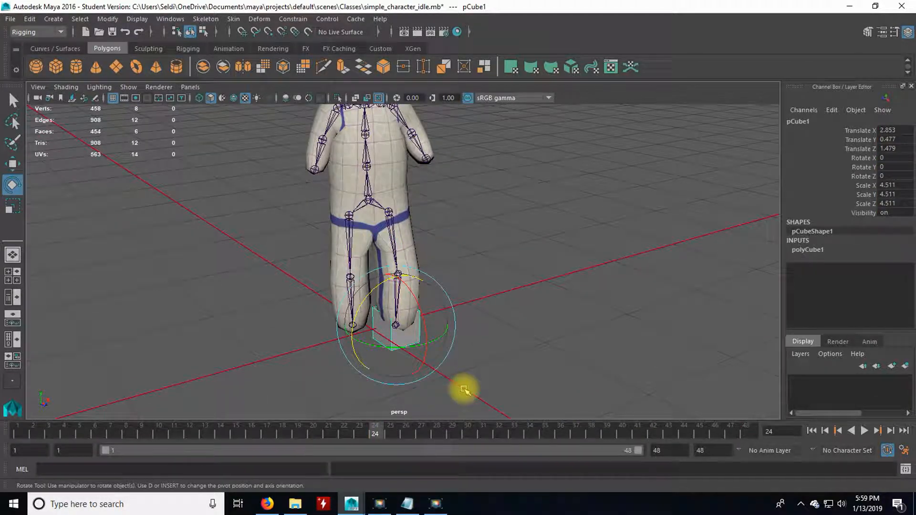
{"action": "key", "text": "Delete"}
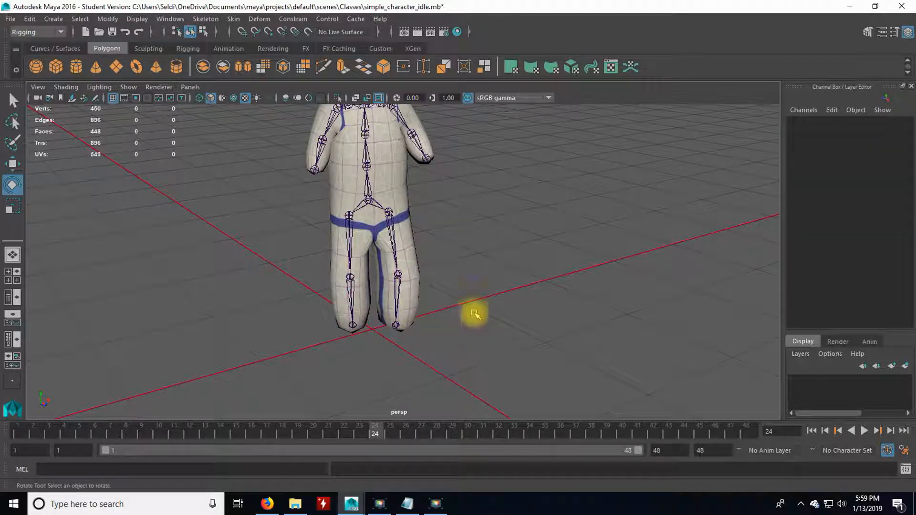
{"action": "middle_click_drag", "start_coordinate": [506, 284], "coordinate": [465, 340], "text": "alt"}
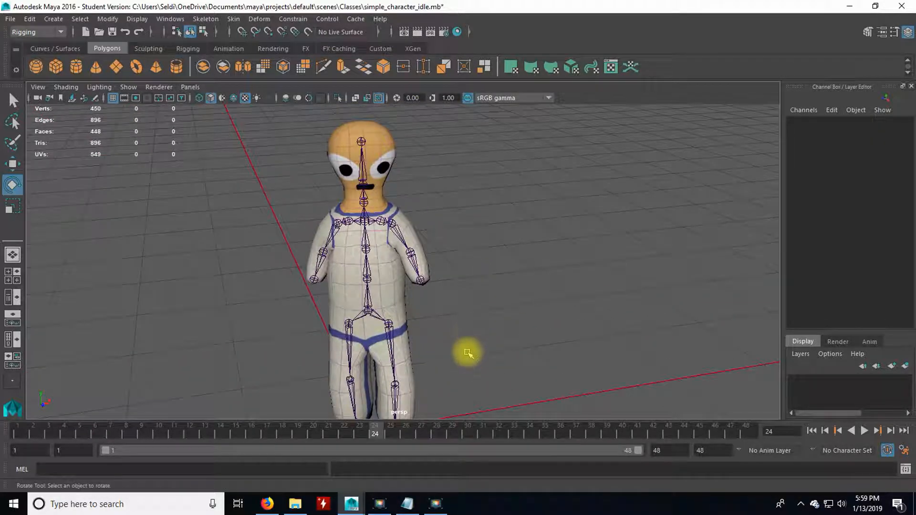
{"action": "left_click_drag", "start_coordinate": [445, 312], "coordinate": [465, 352], "text": "alt"}
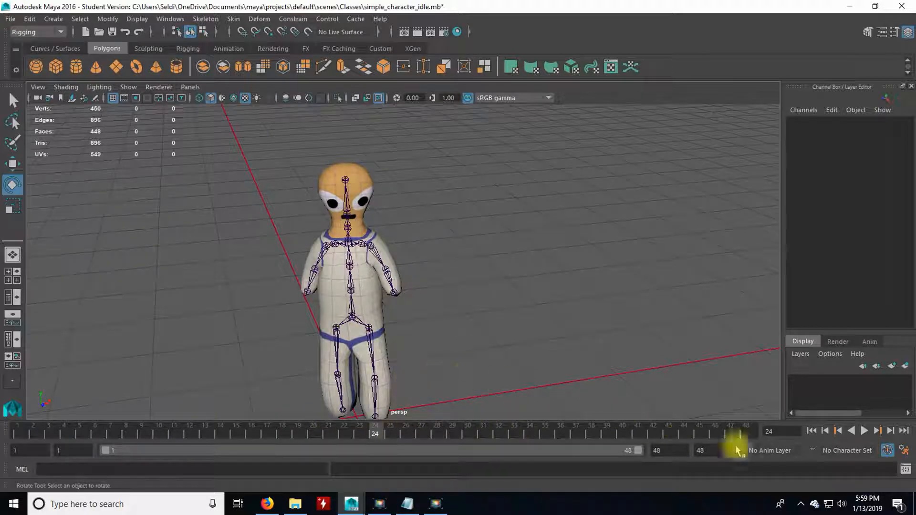
- Play back the idle animation and examine the legs and feet from several angles
{"action": "left_click", "coordinate": [864, 432]}
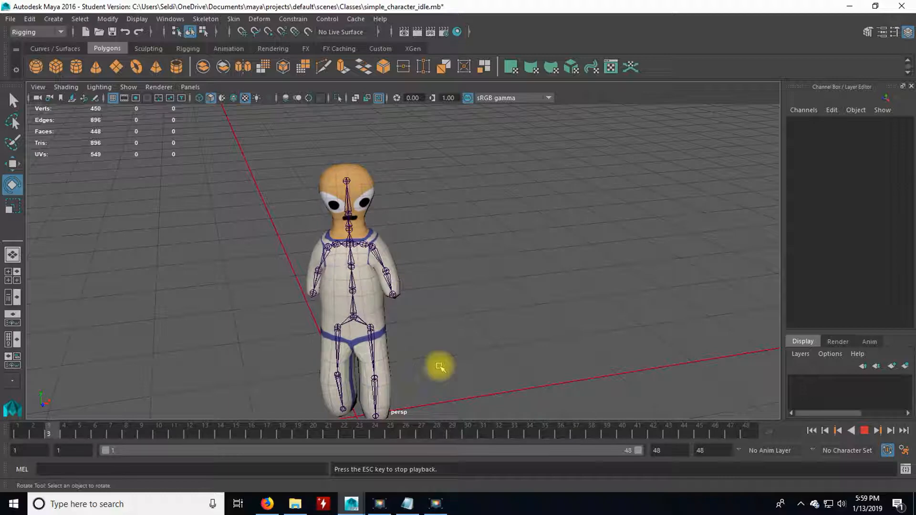
{"action": "left_click_drag", "start_coordinate": [302, 343], "coordinate": [546, 368], "text": "alt"}
{"action": "middle_click_drag", "start_coordinate": [546, 368], "coordinate": [508, 320], "text": "alt"}
{"action": "scroll", "coordinate": [507, 327], "scroll_direction": "up", "scroll_amount": 1}
{"action": "left_click_drag", "start_coordinate": [506, 327], "coordinate": [404, 342], "text": "alt"}
{"action": "middle_click_drag", "start_coordinate": [404, 313], "coordinate": [357, 285], "text": "alt"}
{"action": "scroll", "coordinate": [399, 354], "scroll_direction": "up", "scroll_amount": 3}
{"action": "left_click_drag", "start_coordinate": [703, 380], "coordinate": [552, 327], "text": "alt"}
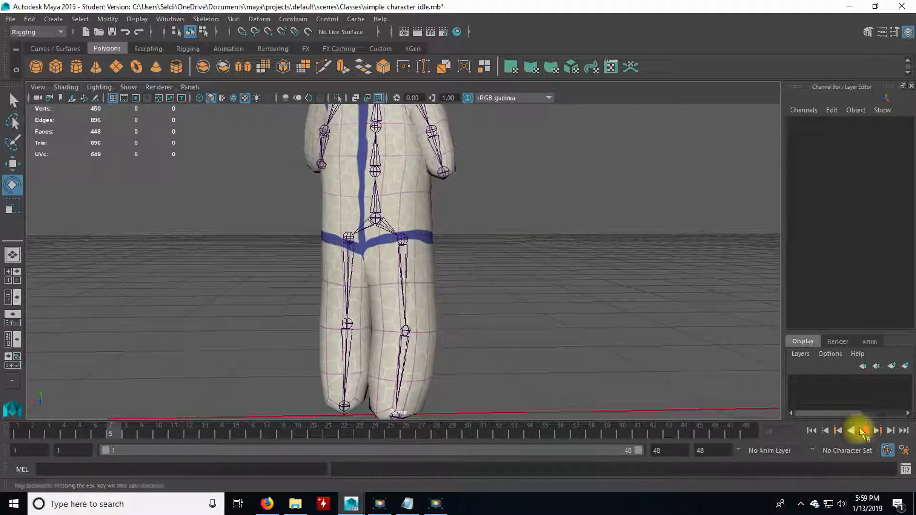
{"action": "left_click", "coordinate": [864, 430]}
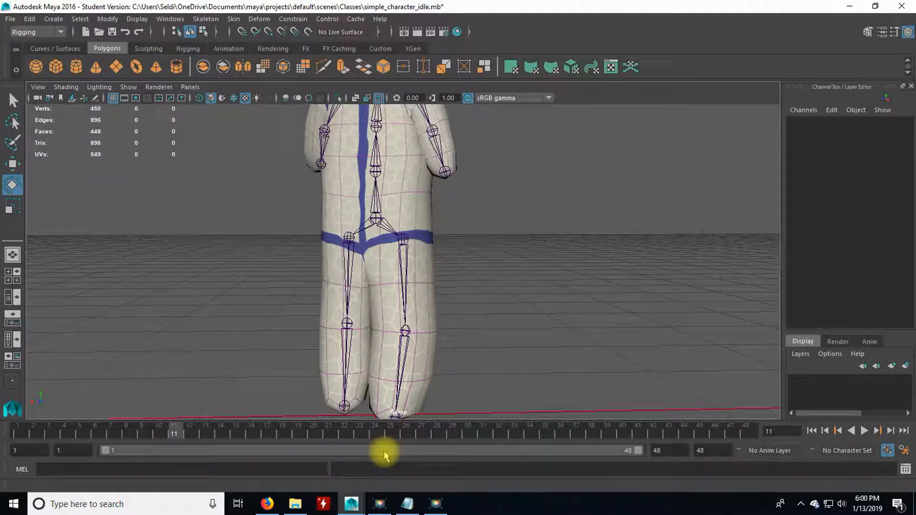
- Rotate the right hip joint to about -2.9 degrees in Z at frame 1
{"action": "left_click", "coordinate": [402, 280]}
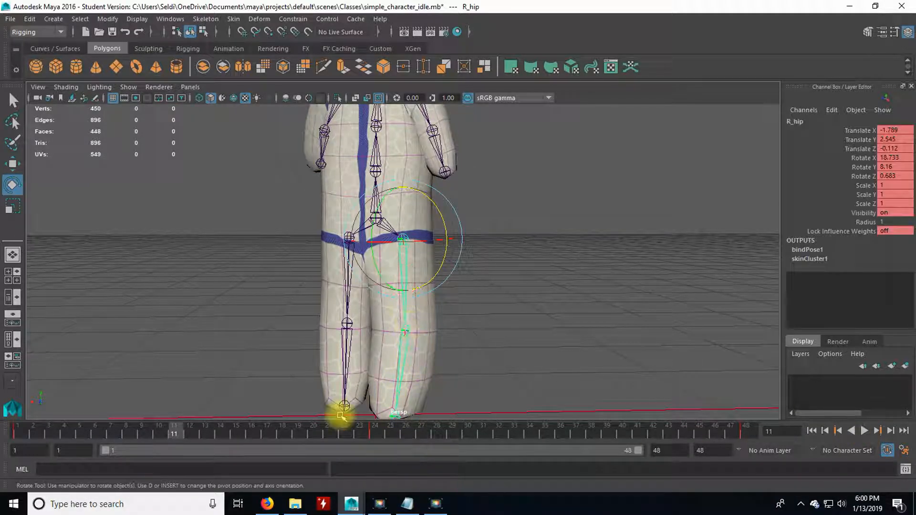
{"action": "left_click", "coordinate": [25, 428]}
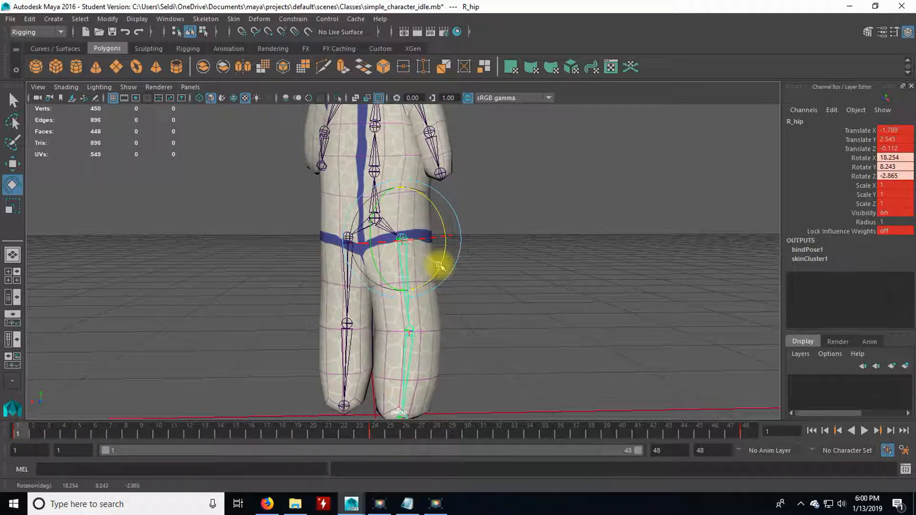
{"action": "left_click_drag", "start_coordinate": [508, 304], "coordinate": [226, 269], "text": "alt"}
{"action": "middle_click_drag", "start_coordinate": [332, 307], "coordinate": [261, 326], "text": "alt"}
- At frame 1, rotate the right knee to about -5.8 degrees in Y and refine the right hip to about 18, 8.7 and -4.3 degrees
{"action": "left_click", "coordinate": [304, 317]}
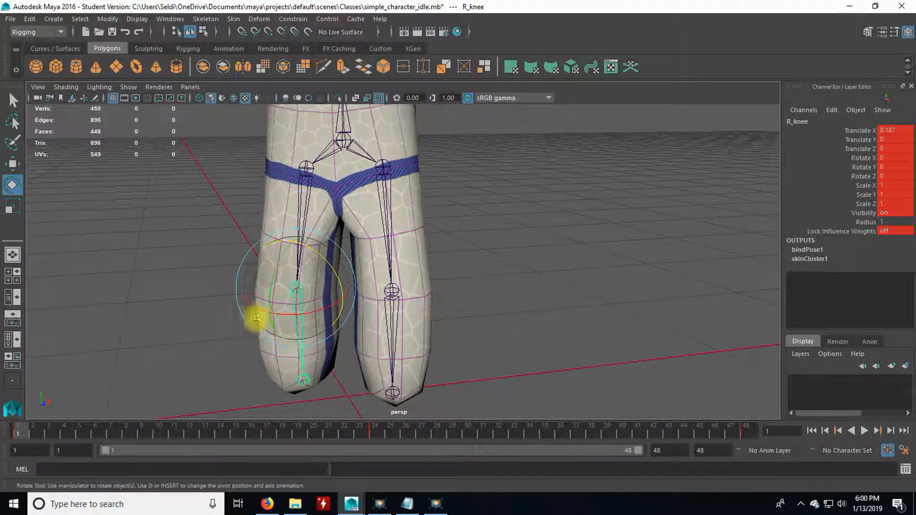
{"action": "left_click_drag", "start_coordinate": [186, 316], "coordinate": [322, 311], "text": "alt"}
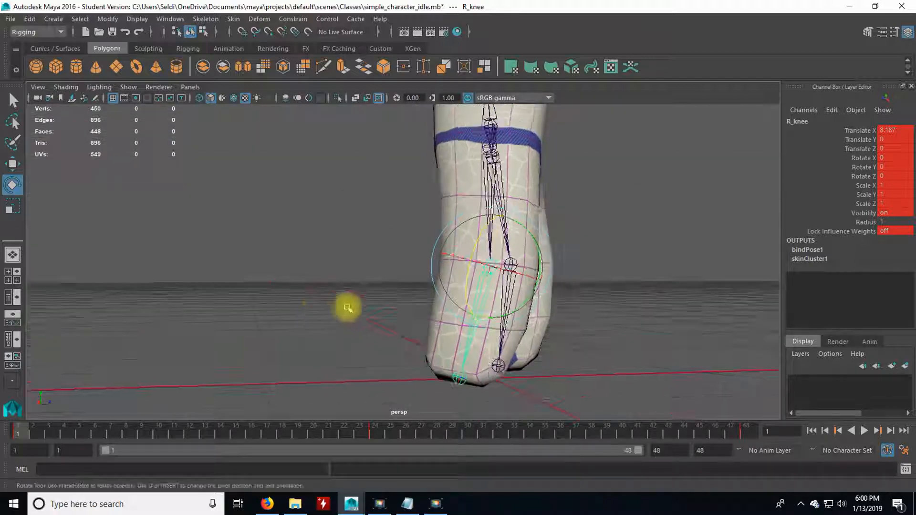
{"action": "left_click_drag", "start_coordinate": [530, 242], "coordinate": [455, 326]}
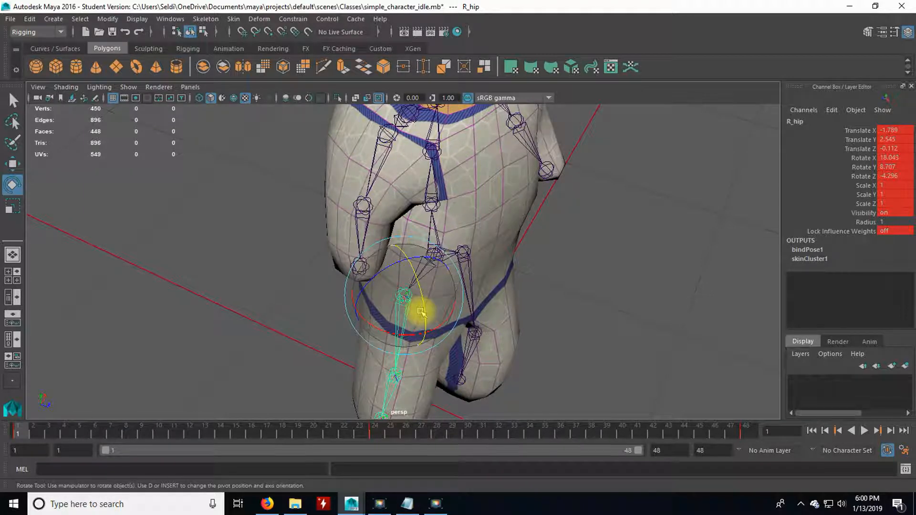
{"action": "left_click_drag", "start_coordinate": [507, 301], "coordinate": [562, 337], "text": "alt"}
{"action": "left_click_drag", "start_coordinate": [445, 211], "coordinate": [200, 334], "text": "alt"}
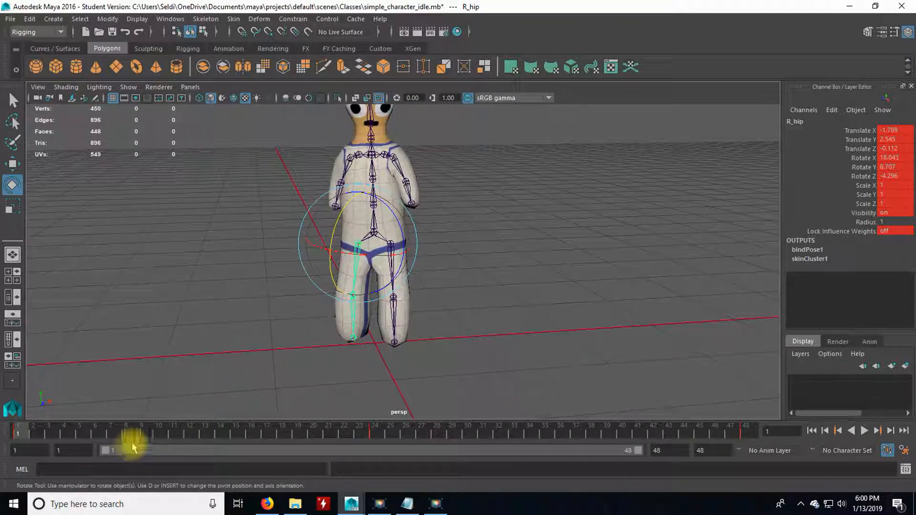
- Copy the right hip's key from frame 1 and paste it at frame 48
{"action": "right_click", "coordinate": [22, 434]}
{"action": "left_click", "coordinate": [47, 270]}
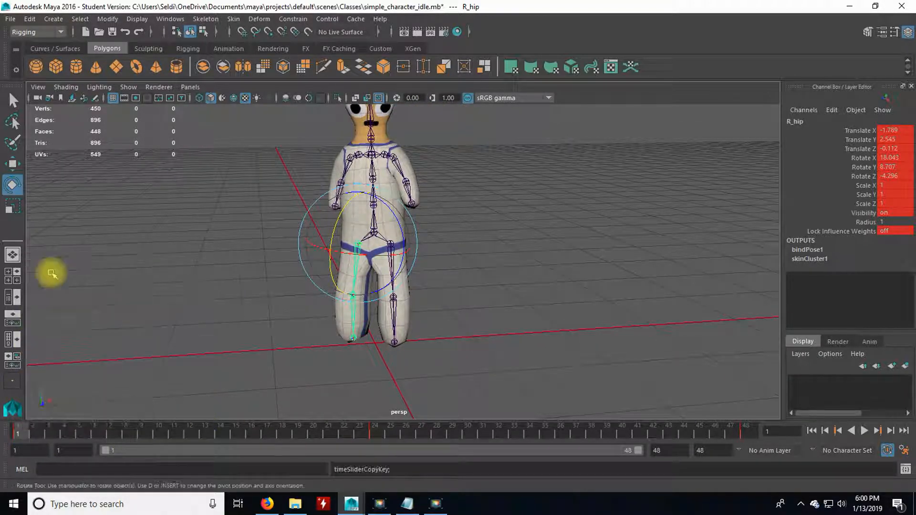
{"action": "left_click", "coordinate": [754, 428]}
{"action": "right_click", "coordinate": [753, 428]}
{"action": "mouse_move", "coordinate": [780, 280]}
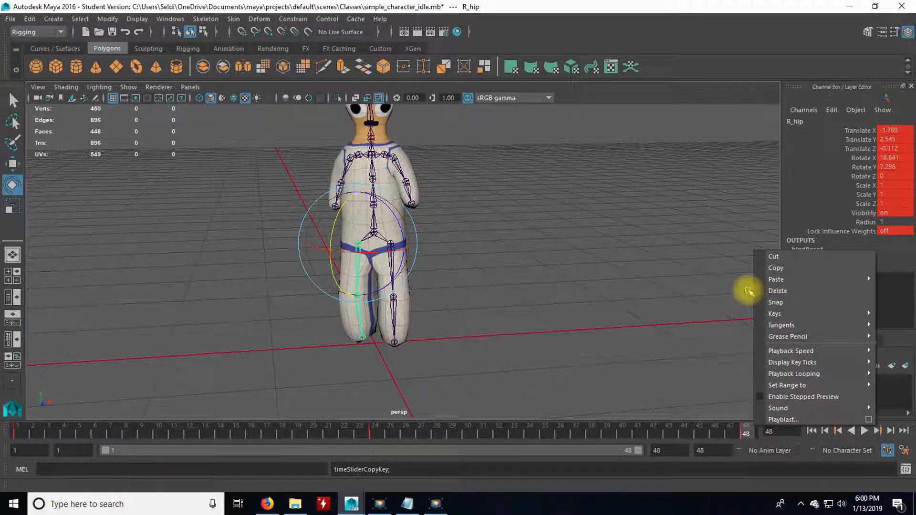
{"action": "left_click", "coordinate": [732, 289]}
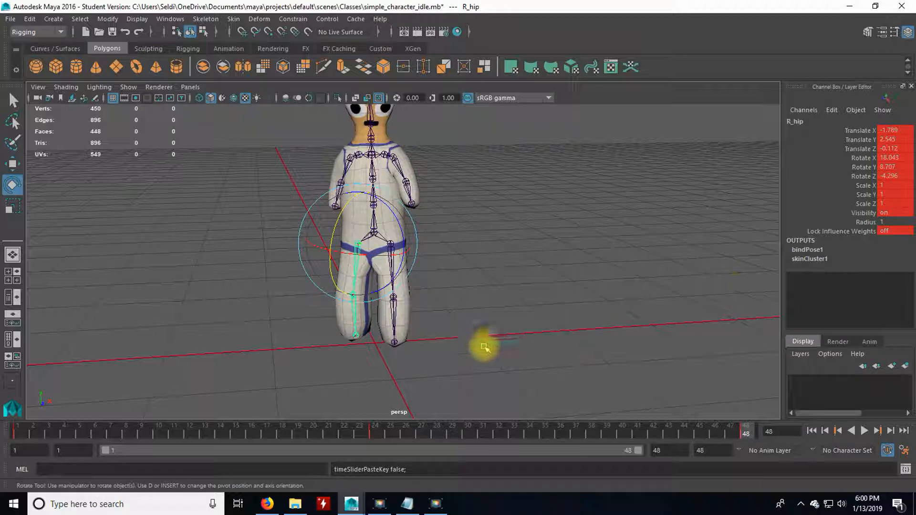
- At frame 24, rotate the right knee to about -5.6 degrees in Y, readjust the right hip, and check the legs up to frame 48
{"action": "left_click_drag", "start_coordinate": [17, 436], "coordinate": [375, 445]}
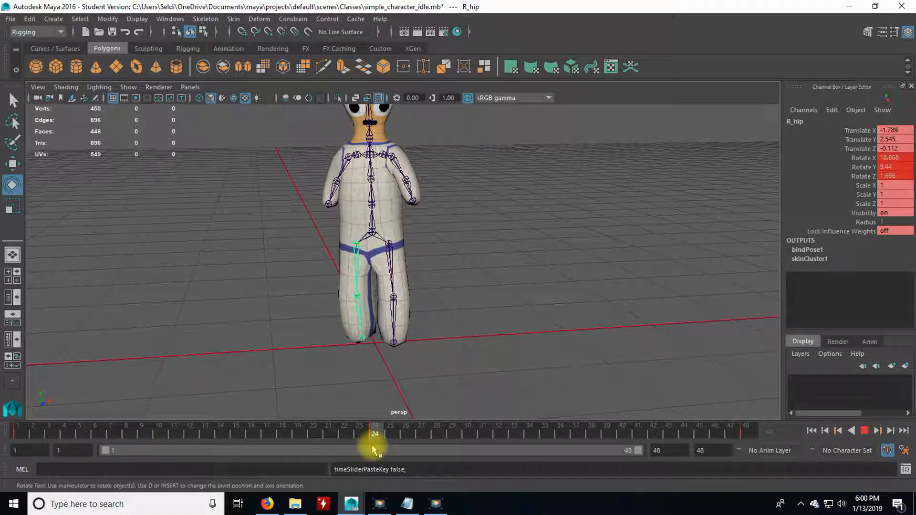
{"action": "scroll", "coordinate": [383, 381], "scroll_direction": "up", "scroll_amount": 3}
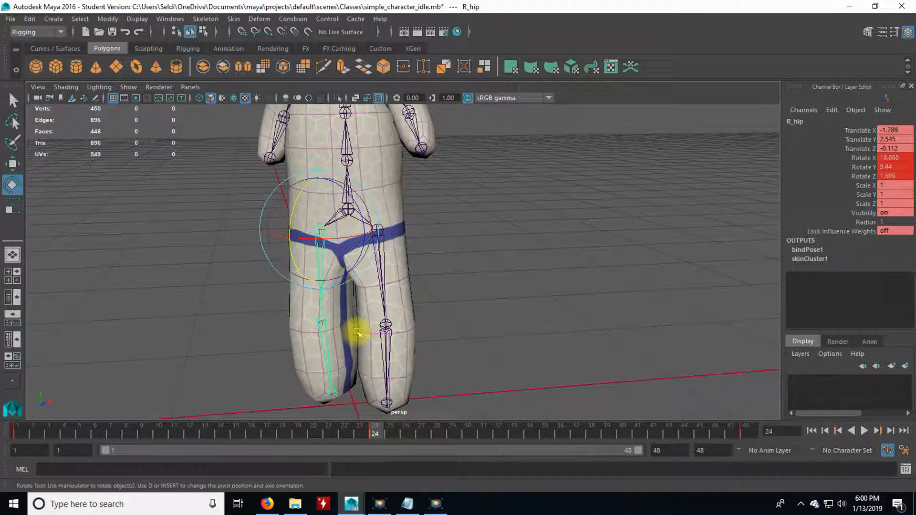
{"action": "left_click_drag", "start_coordinate": [356, 332], "coordinate": [338, 379], "text": "alt"}
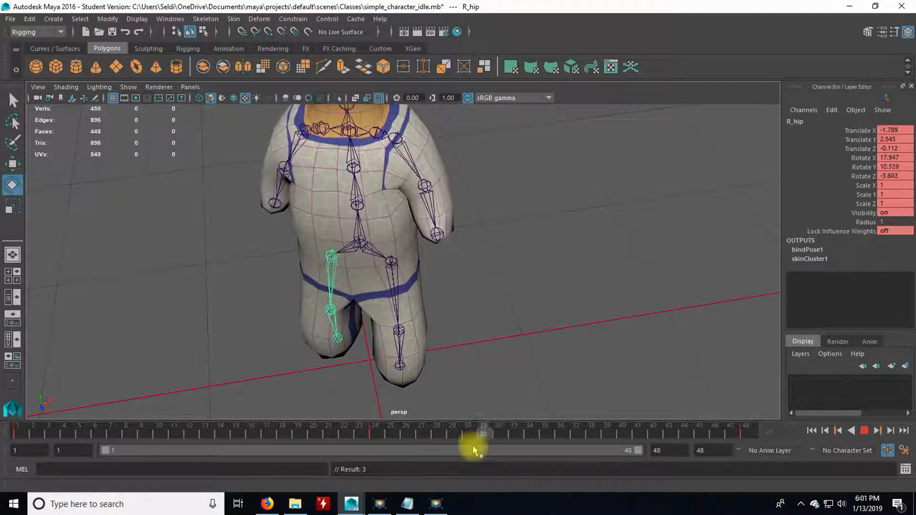
{"action": "left_click_drag", "start_coordinate": [630, 431], "coordinate": [748, 450]}
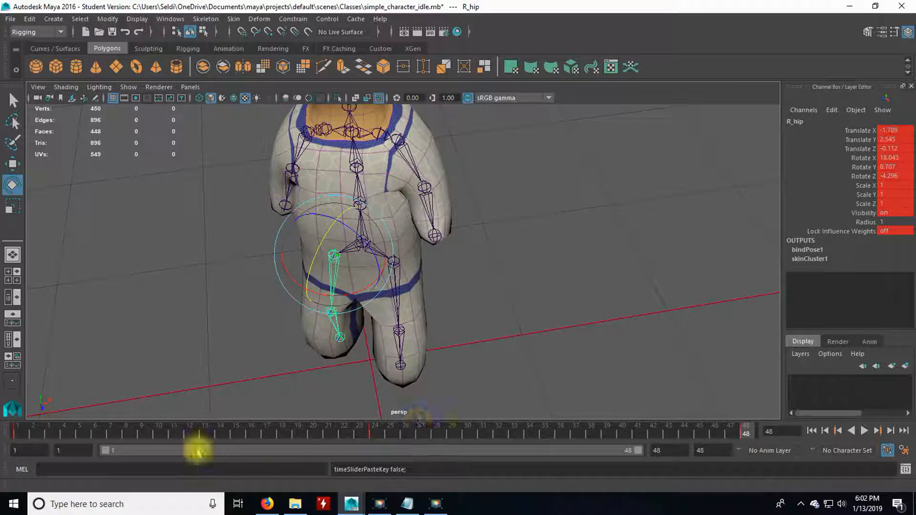
{"action": "mouse_move", "coordinate": [209, 409]}
{"action": "left_mouse_down", "text": "alt"}
{"action": "mouse_move", "coordinate": [239, 399]}
{"action": "mouse_move", "coordinate": [221, 402]}
{"action": "left_mouse_up", "text": "alt"}
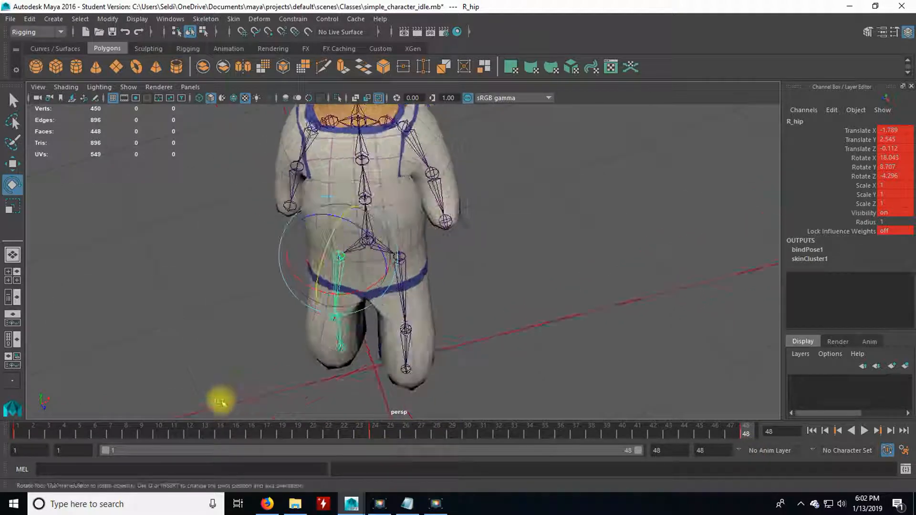
{"action": "middle_click_drag", "start_coordinate": [221, 403], "coordinate": [205, 342], "text": "alt"}
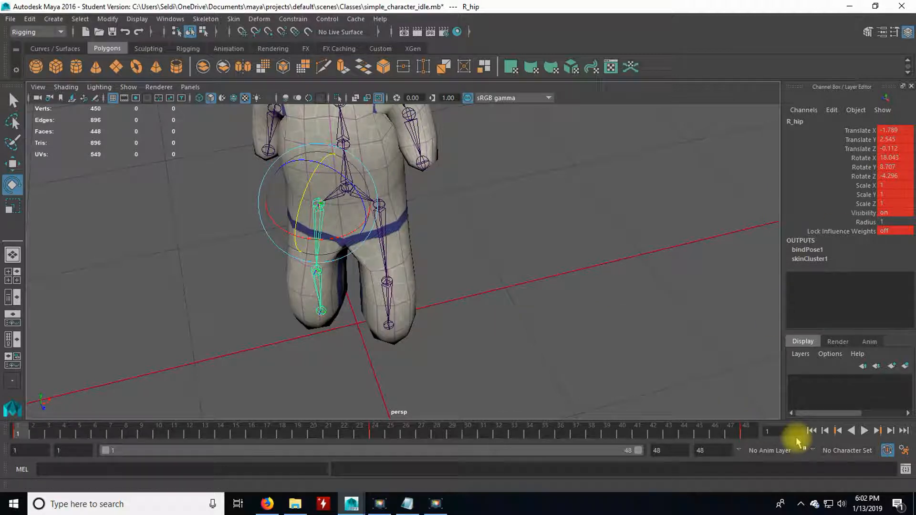
- Copy the right knee's key from frame 1 and paste it at frame 48
{"action": "left_click", "coordinate": [744, 432]}
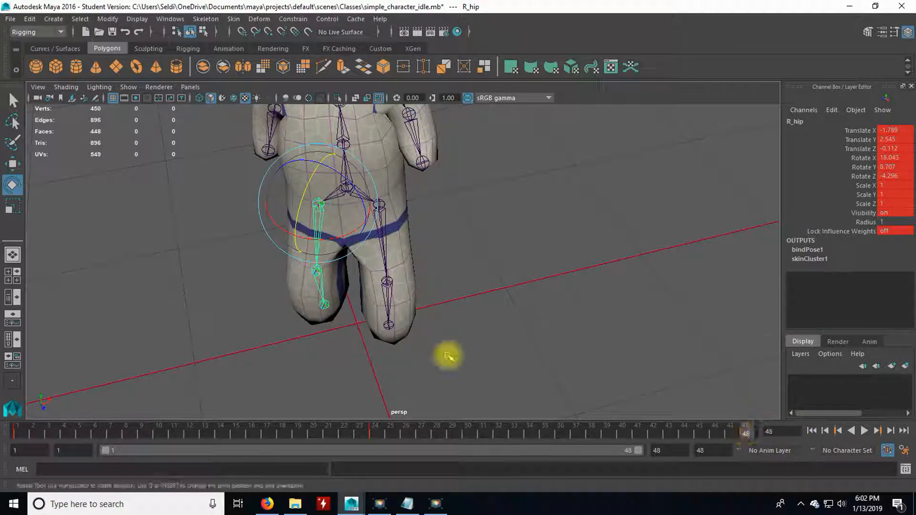
{"action": "left_click", "coordinate": [318, 273]}
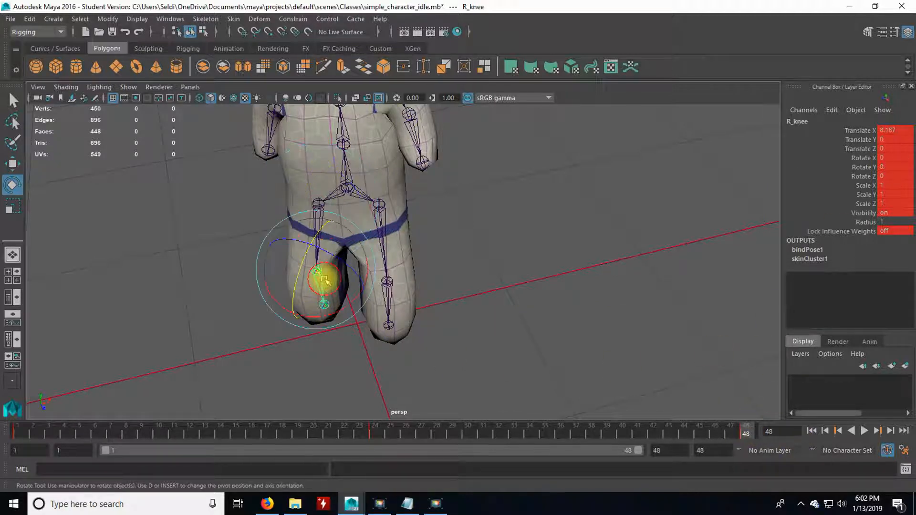
{"action": "right_click", "coordinate": [19, 432]}
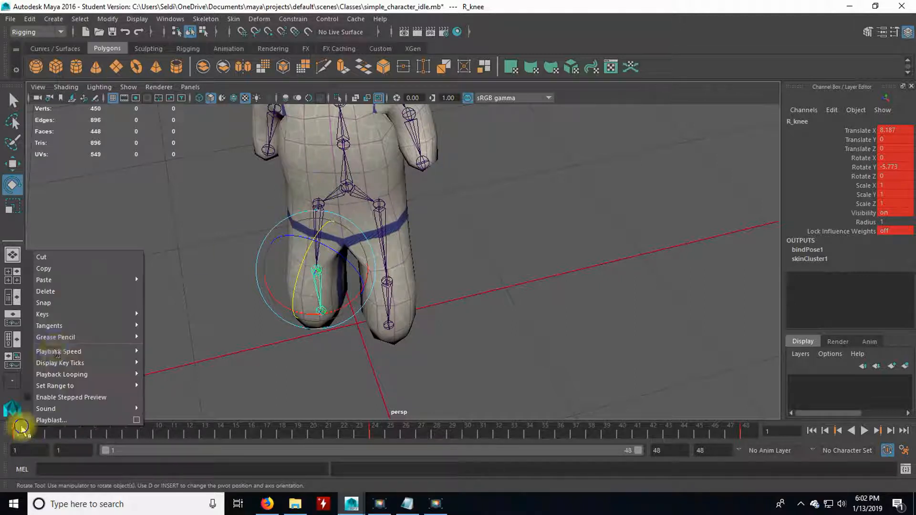
{"action": "left_click", "coordinate": [56, 269]}
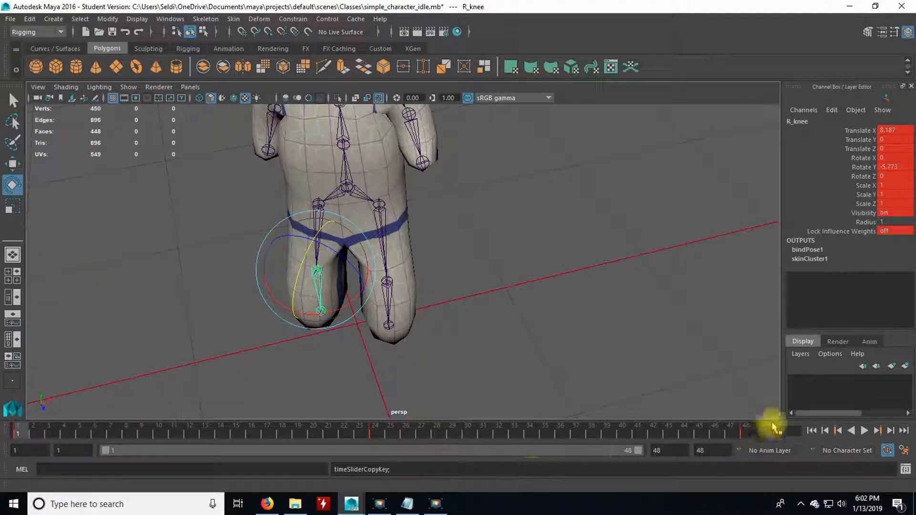
{"action": "left_click", "coordinate": [743, 433]}
{"action": "right_click", "coordinate": [745, 431]}
{"action": "mouse_move", "coordinate": [786, 283]}
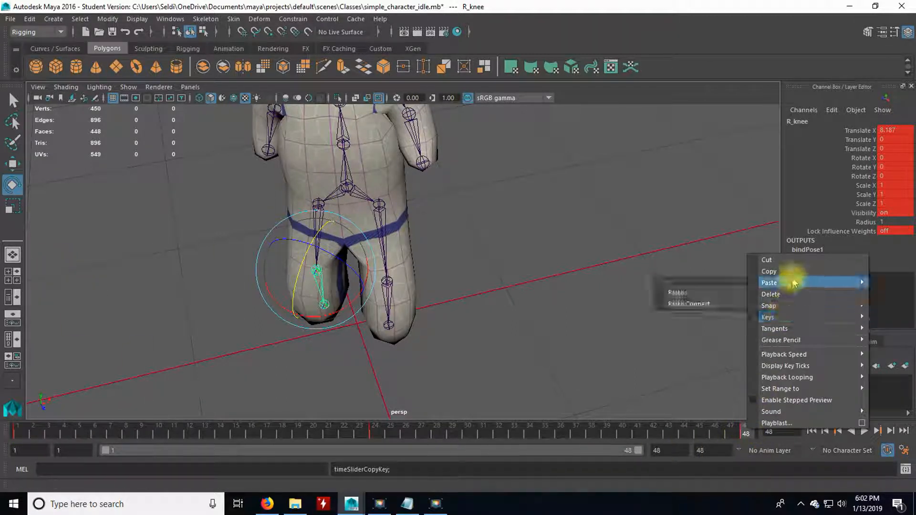
{"action": "left_click", "coordinate": [725, 293]}
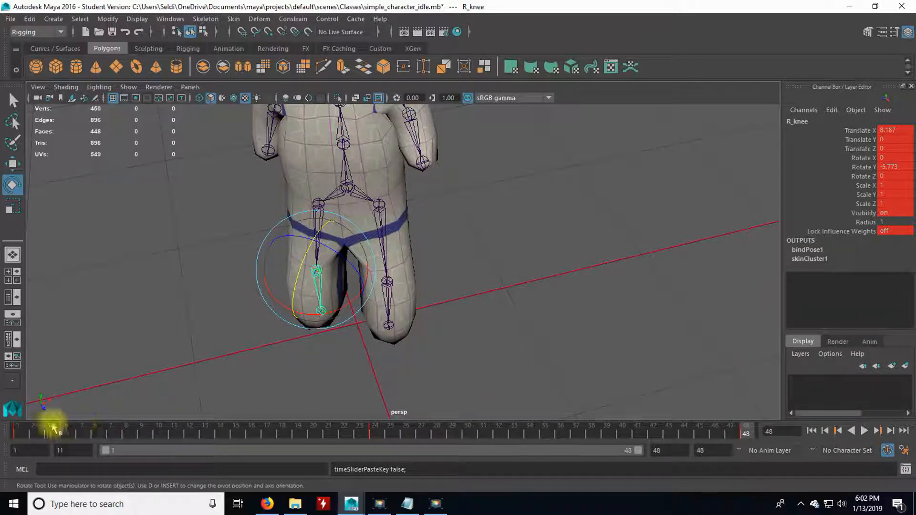
- At frame 1, create a reference cube snapped to the joint at the end of the right leg, and display the scene in wireframe
{"action": "mouse_move", "coordinate": [23, 431]}
{"action": "left_mouse_down"}
{"action": "mouse_move", "coordinate": [556, 431]}
{"action": "mouse_move", "coordinate": [707, 452]}
{"action": "mouse_move", "coordinate": [729, 443]}
{"action": "mouse_move", "coordinate": [554, 446]}
{"action": "mouse_move", "coordinate": [41, 415]}
{"action": "mouse_move", "coordinate": [626, 441]}
{"action": "mouse_move", "coordinate": [705, 436]}
{"action": "mouse_move", "coordinate": [10, 429]}
{"action": "left_mouse_up"}
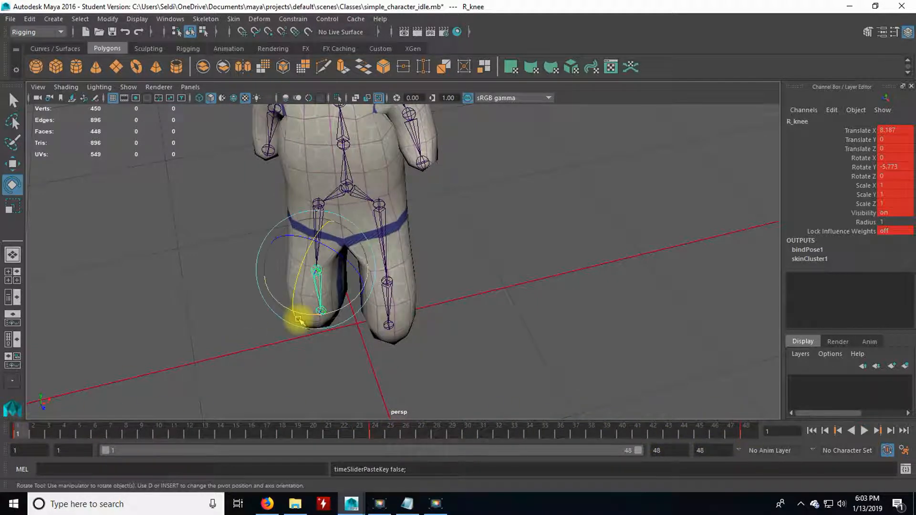
{"action": "left_click", "coordinate": [111, 340]}
{"action": "left_click", "coordinate": [56, 66]}
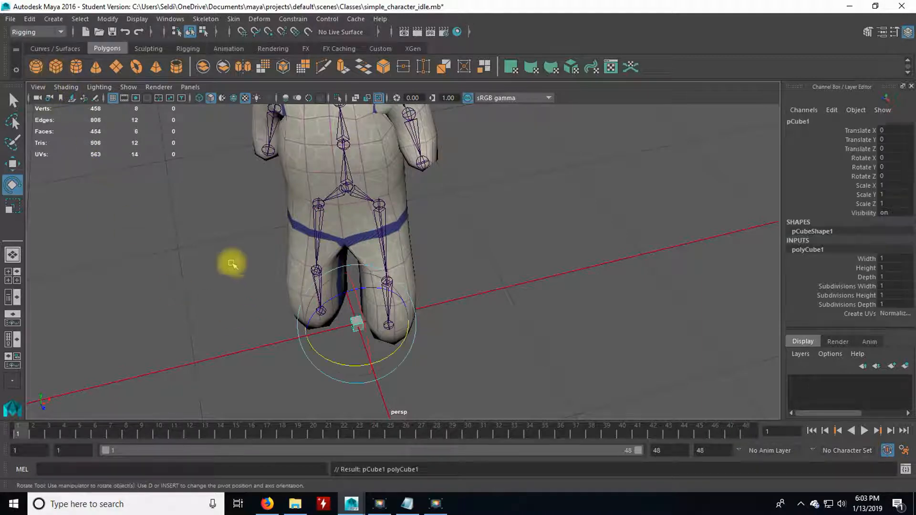
{"action": "key", "text": "w"}
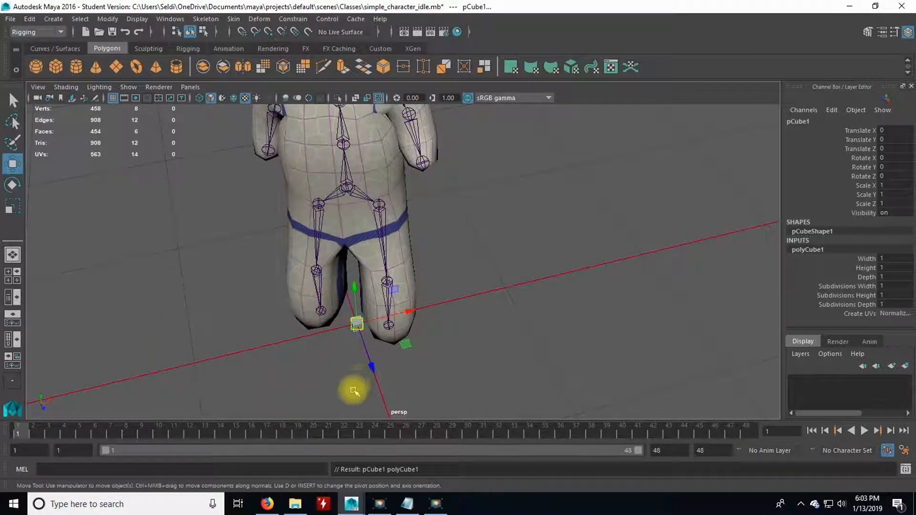
{"action": "key", "text": "v"}
{"action": "left_click_drag", "start_coordinate": [358, 326], "coordinate": [318, 311]}
{"action": "scroll", "coordinate": [304, 382], "scroll_direction": "up", "scroll_amount": 3}
{"action": "left_click_drag", "start_coordinate": [245, 388], "coordinate": [324, 295], "text": "alt"}
{"action": "key", "text": "4"}
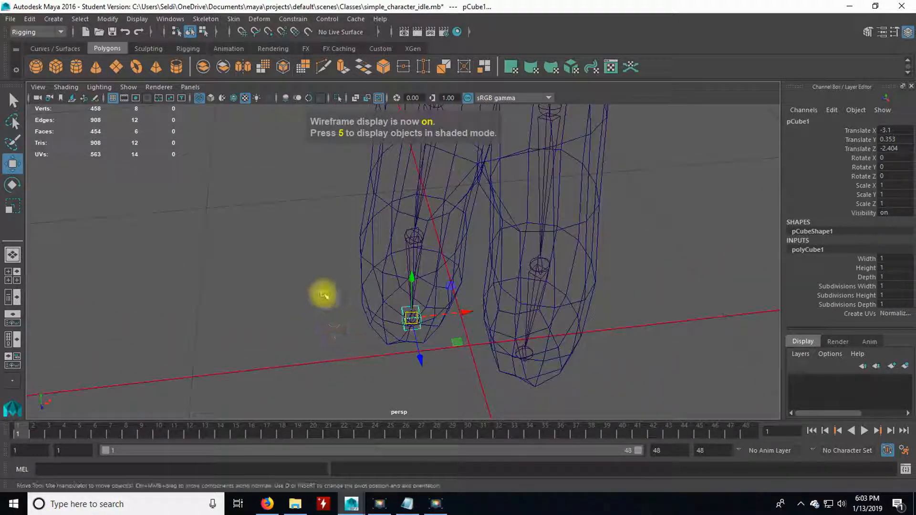
- At frame 24, rotate the right knee to about -0.4, -8.8 and 2.4 degrees to align the foot with the reference cube, and restore textured shading
{"action": "middle_click_drag", "start_coordinate": [324, 295], "coordinate": [318, 343], "text": "alt"}
{"action": "left_click_drag", "start_coordinate": [21, 431], "coordinate": [389, 440]}
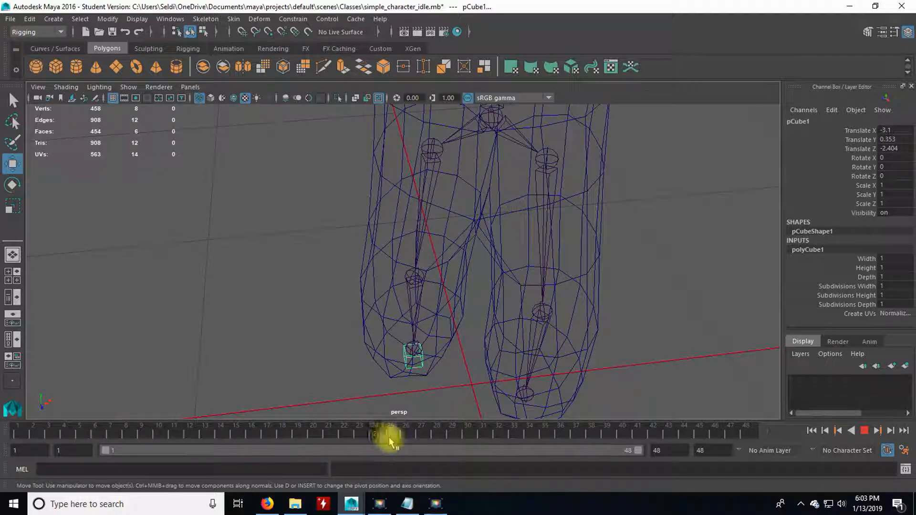
{"action": "left_click_drag", "start_coordinate": [333, 370], "coordinate": [321, 313], "text": "alt"}
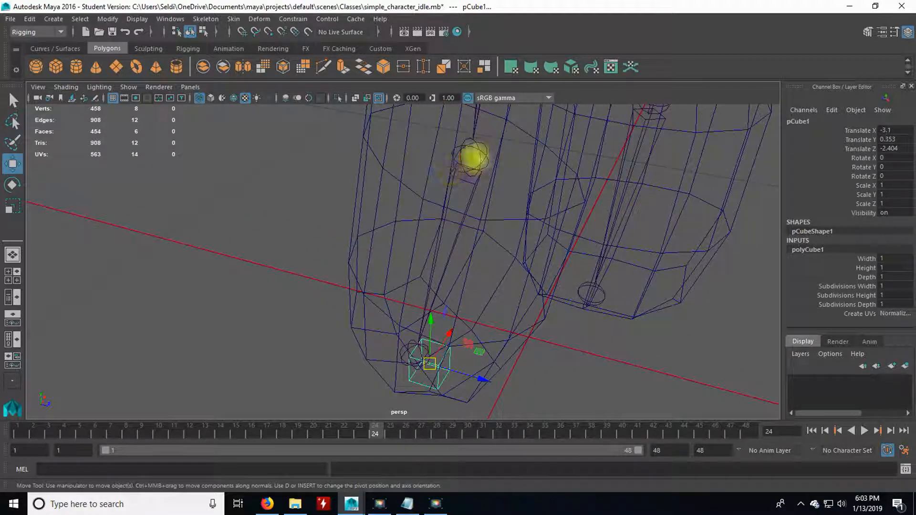
{"action": "left_click", "coordinate": [474, 155]}
{"action": "left_click", "coordinate": [477, 155]}
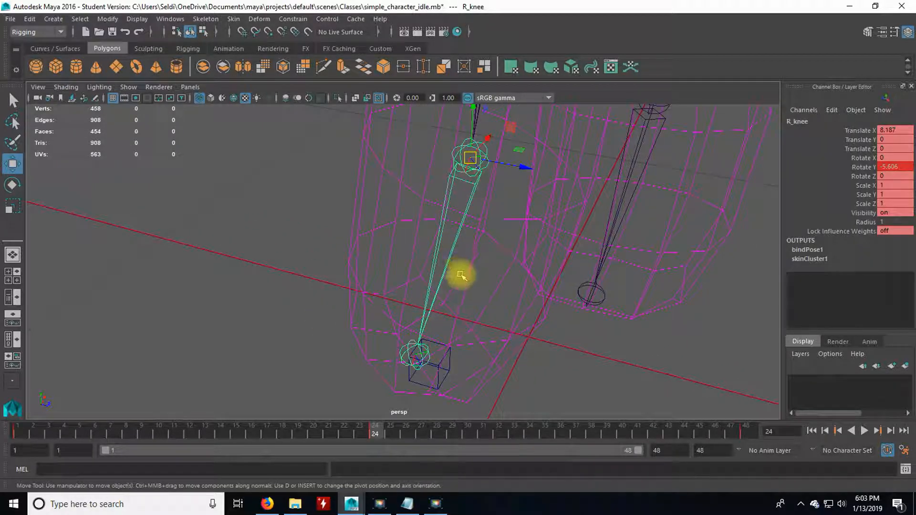
{"action": "key", "text": "e"}
{"action": "left_click_drag", "start_coordinate": [475, 305], "coordinate": [417, 342], "text": "alt"}
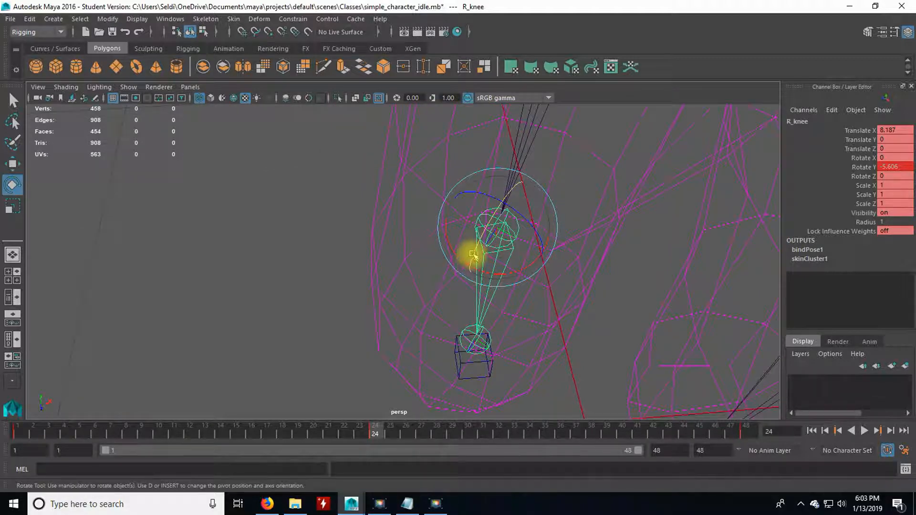
{"action": "left_click_drag", "start_coordinate": [459, 264], "coordinate": [449, 298], "text": "alt"}
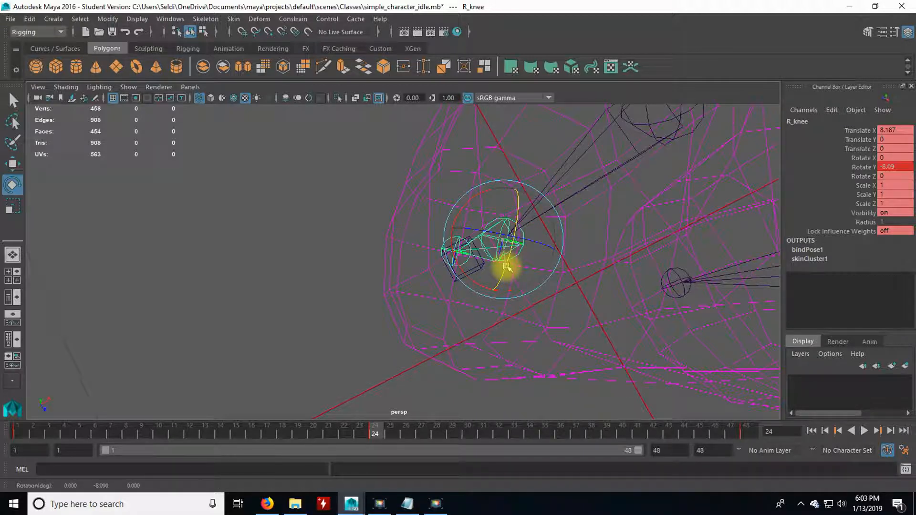
{"action": "left_click_drag", "start_coordinate": [528, 241], "coordinate": [506, 382], "text": "alt"}
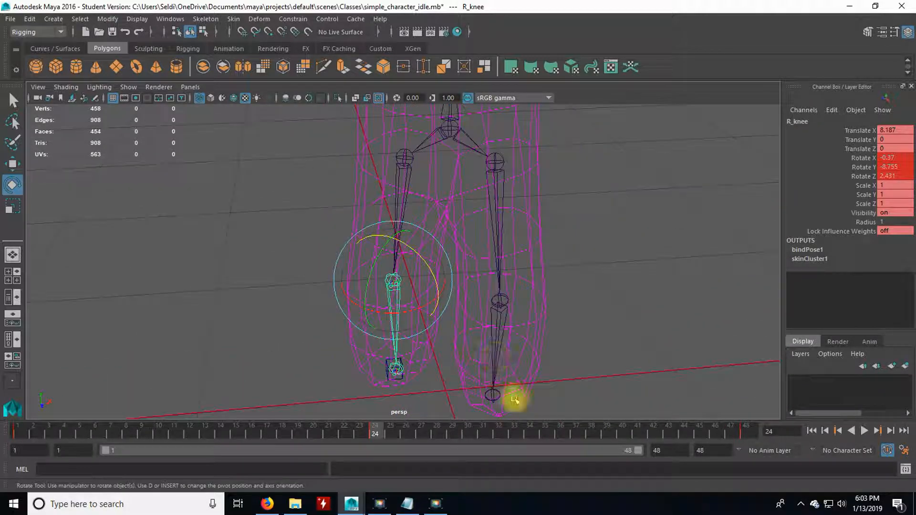
{"action": "key", "text": "6"}
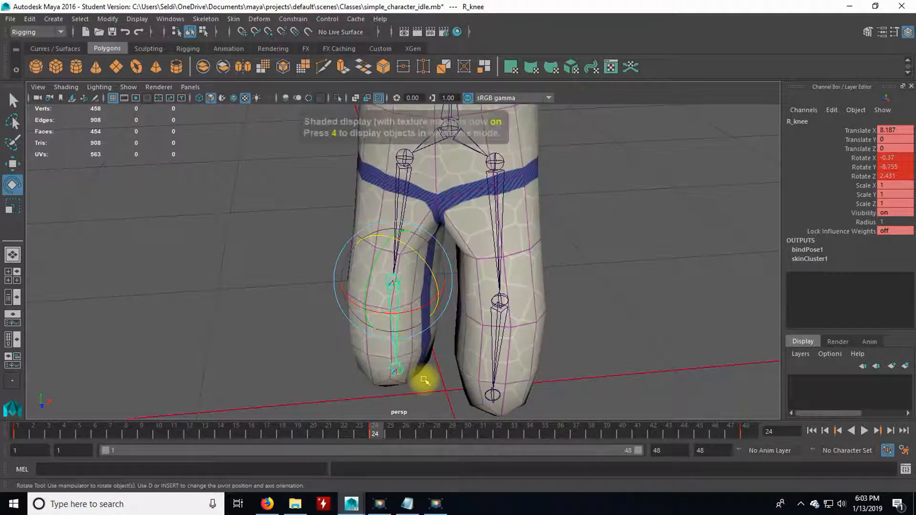
- Play back the animation from frame 1 to check the right leg's motion, first close up and again with more of the body in view
{"action": "left_click", "coordinate": [27, 431]}
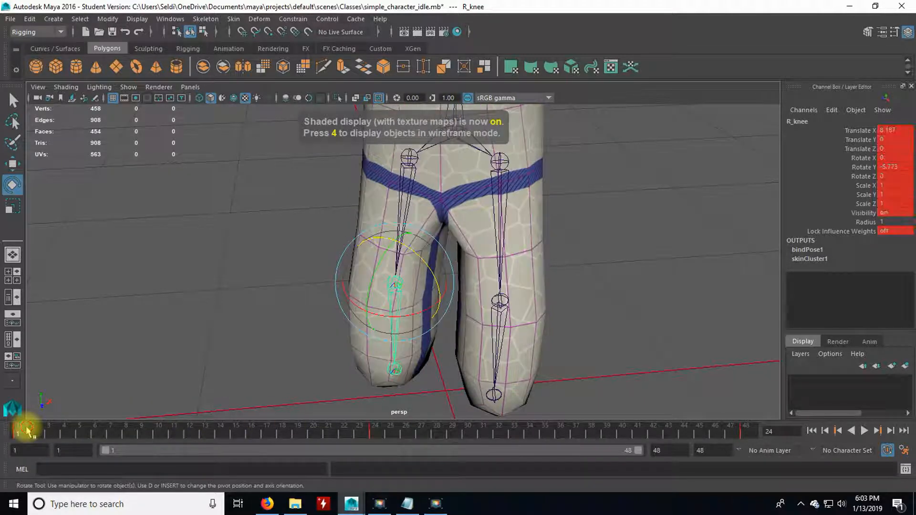
{"action": "key", "text": "alt+v"}
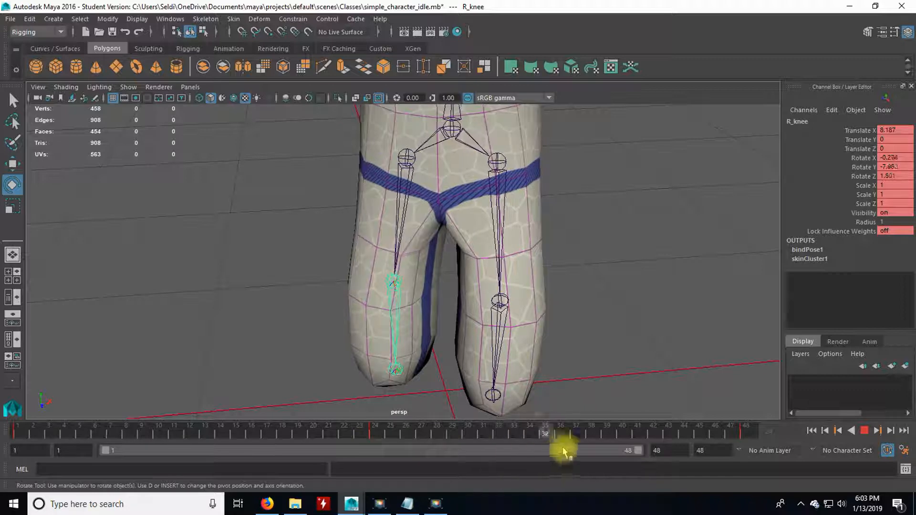
{"action": "key", "text": "alt+v"}
{"action": "right_click_drag", "start_coordinate": [614, 310], "coordinate": [603, 342], "text": "alt"}
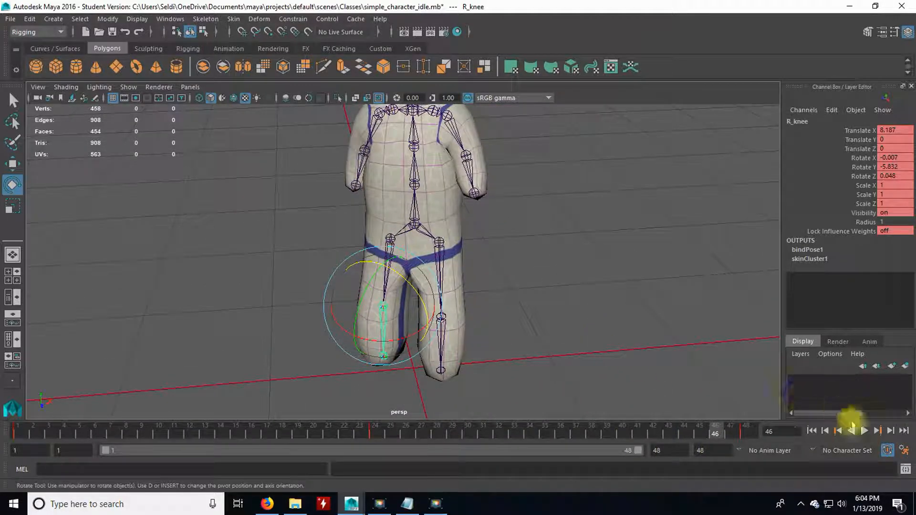
{"action": "left_click", "coordinate": [863, 431]}
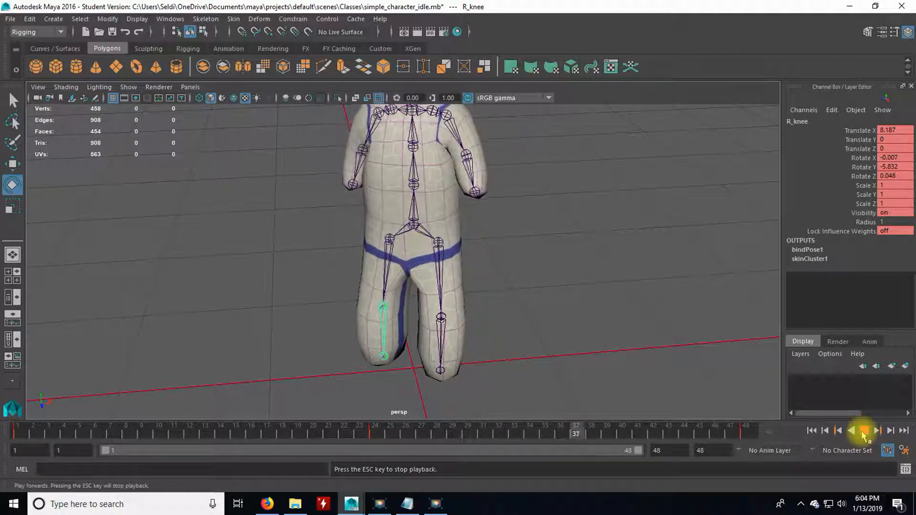
{"action": "left_click", "coordinate": [864, 431]}
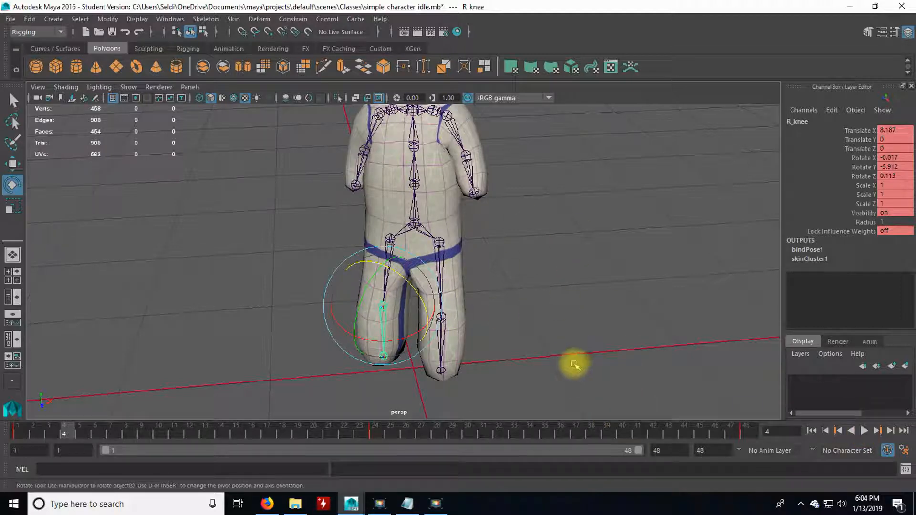
- Delete the reference cube at the end of the right leg and play back the animation in textured shading
{"action": "left_click", "coordinate": [337, 367]}
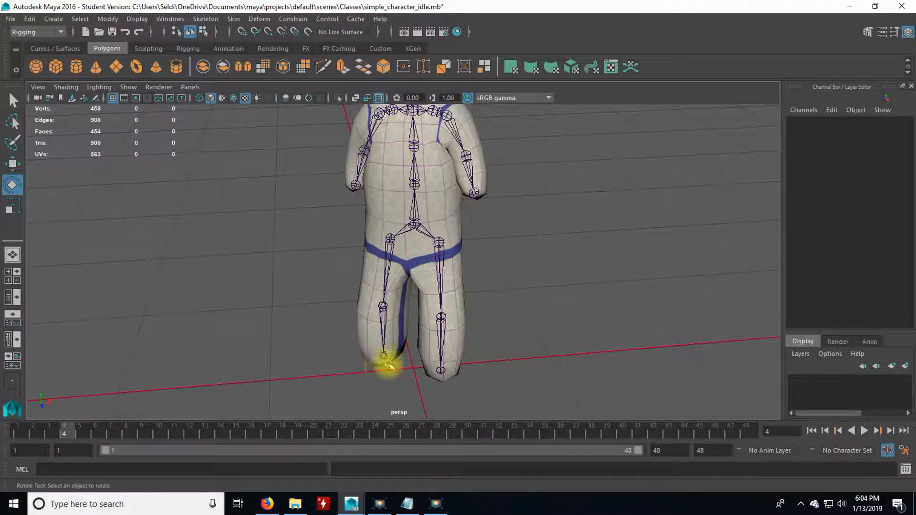
{"action": "key", "text": "4"}
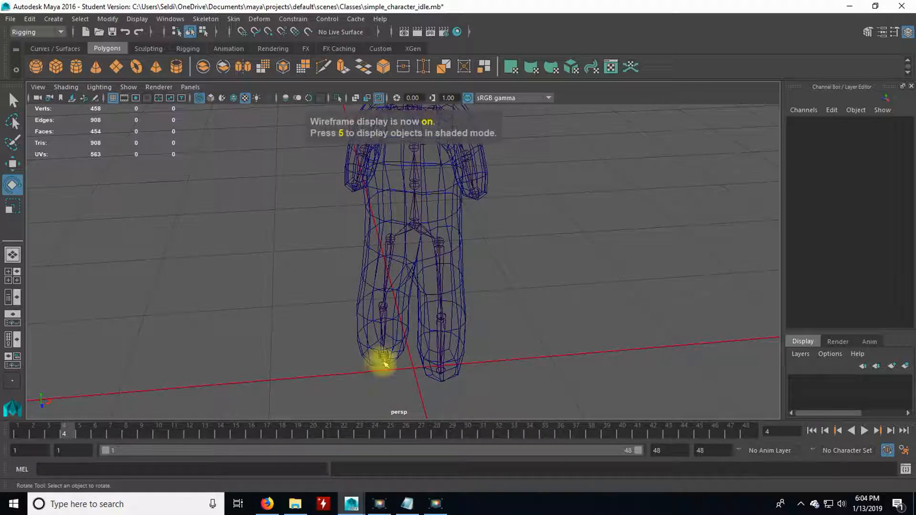
{"action": "left_click", "coordinate": [373, 393]}
{"action": "scroll", "coordinate": [346, 384], "scroll_direction": "up", "scroll_amount": 5}
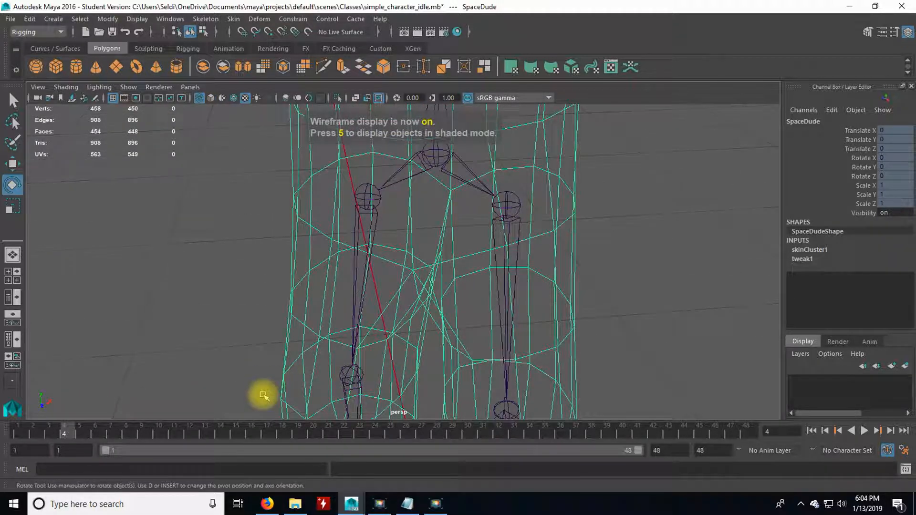
{"action": "middle_click_drag", "start_coordinate": [264, 396], "coordinate": [315, 108], "text": "alt"}
{"action": "scroll", "coordinate": [335, 281], "scroll_direction": "up", "scroll_amount": 4}
{"action": "left_click", "coordinate": [382, 220]}
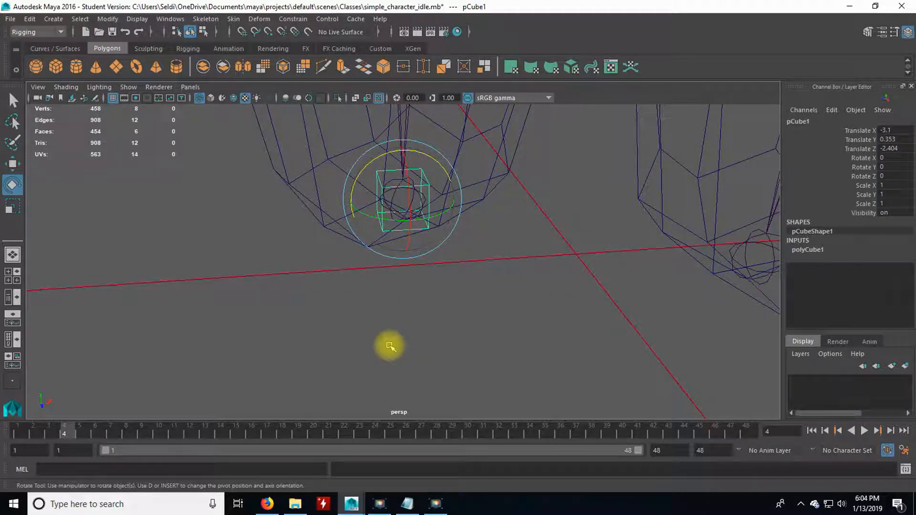
{"action": "left_click", "coordinate": [389, 345]}
{"action": "scroll", "coordinate": [446, 271], "scroll_direction": "down", "scroll_amount": 5}
{"action": "middle_click_drag", "start_coordinate": [540, 164], "coordinate": [531, 306], "text": "alt"}
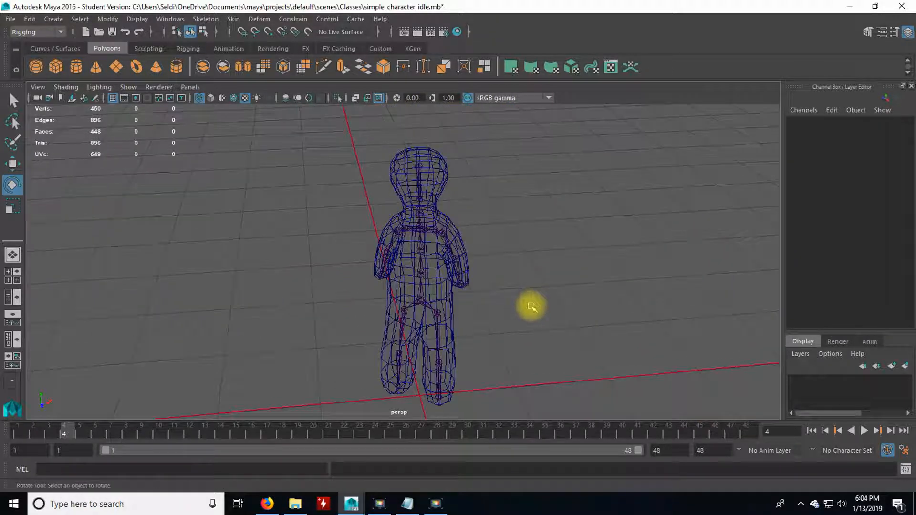
{"action": "key", "text": "6"}
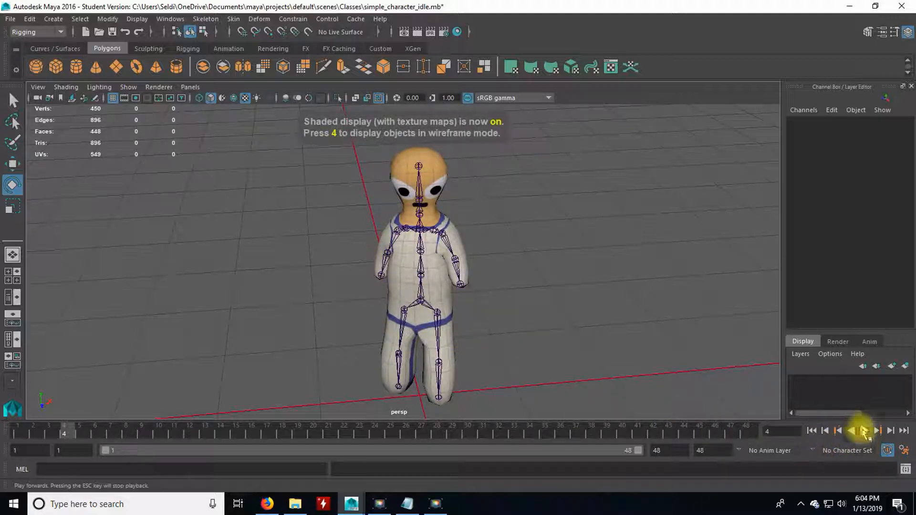
{"action": "left_click", "coordinate": [864, 431]}
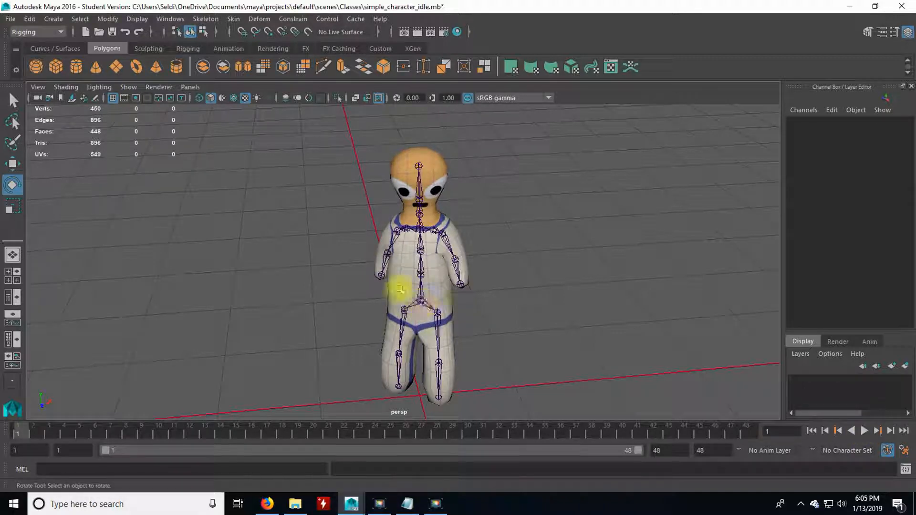
- Select all joints in the scene, delete their static channels, and scrub the animation back to frame 24
{"action": "left_click", "coordinate": [81, 19]}
{"action": "mouse_move", "coordinate": [100, 51]}
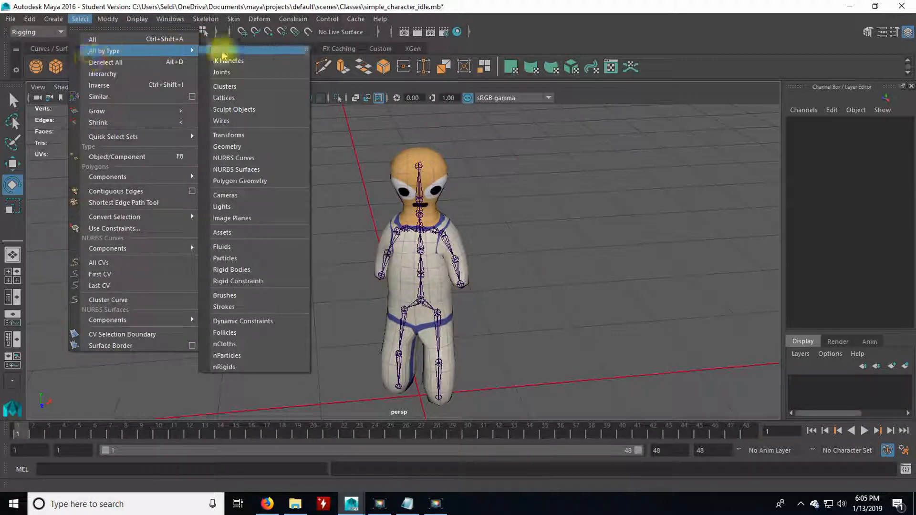
{"action": "left_click", "coordinate": [221, 72]}
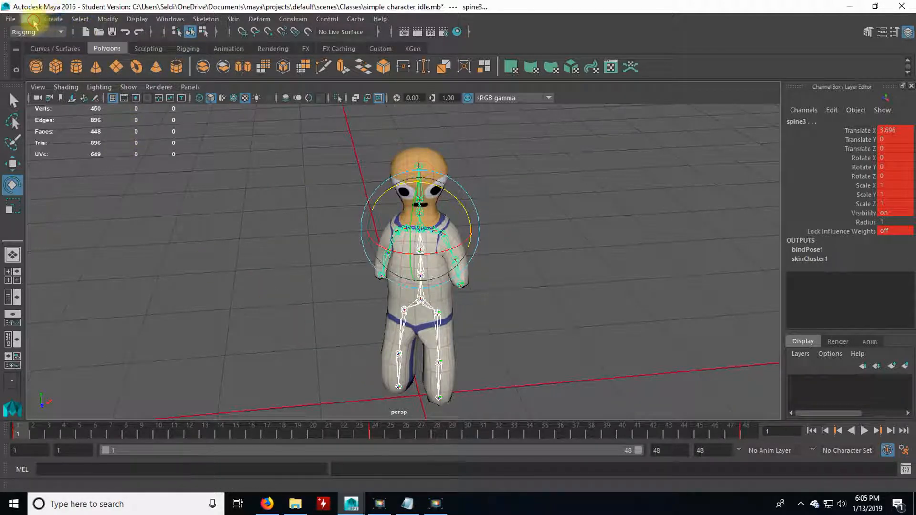
{"action": "left_click", "coordinate": [29, 19]}
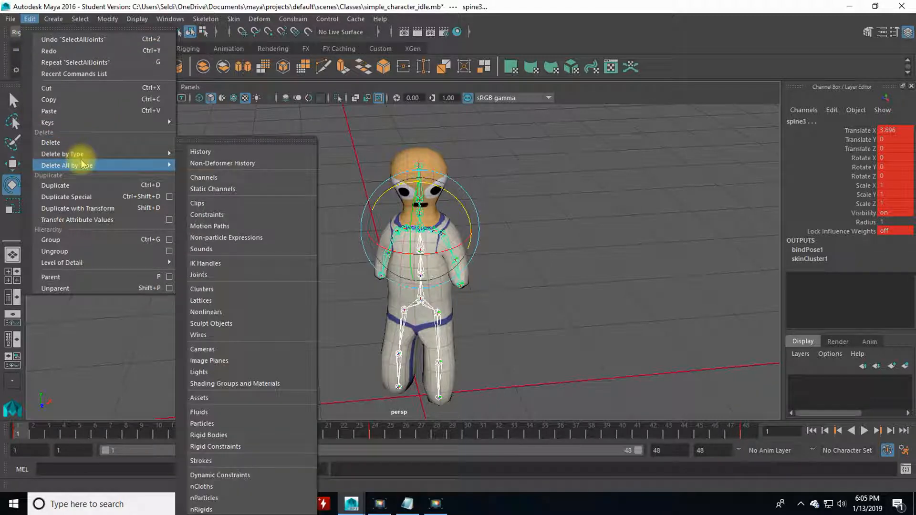
{"action": "mouse_move", "coordinate": [89, 156]}
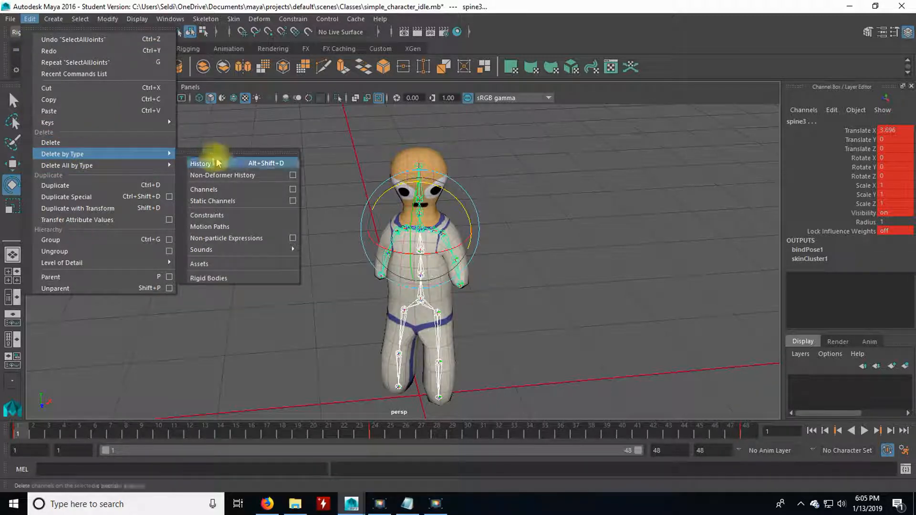
{"action": "left_click", "coordinate": [247, 201]}
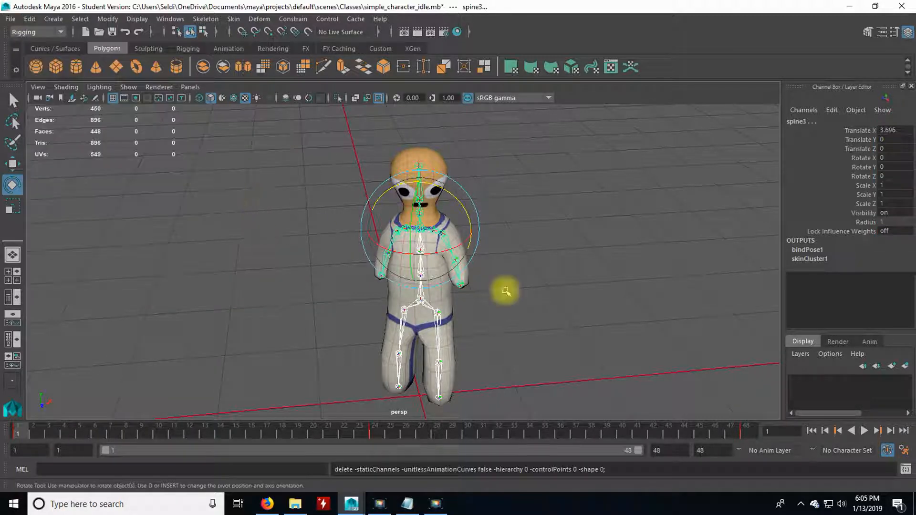
{"action": "left_click_drag", "start_coordinate": [754, 429], "coordinate": [375, 431]}
- Save the scene, accepting the student version notice, and deselect the joints
{"action": "left_click", "coordinate": [10, 19]}
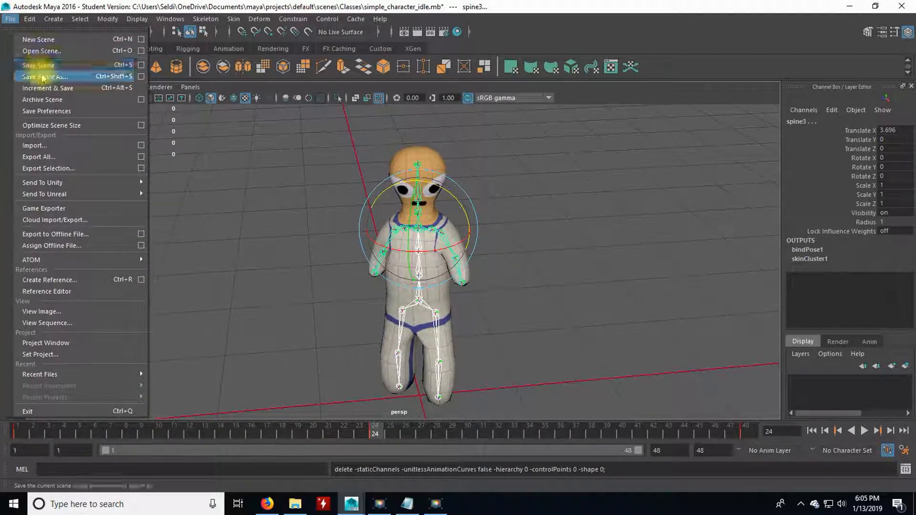
{"action": "left_click", "coordinate": [48, 66]}
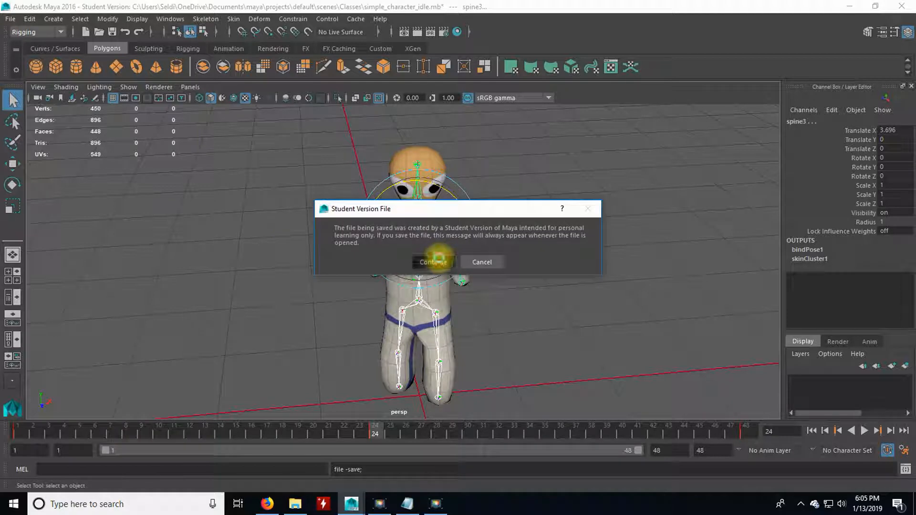
{"action": "left_click", "coordinate": [434, 261]}
{"action": "key", "text": "e"}
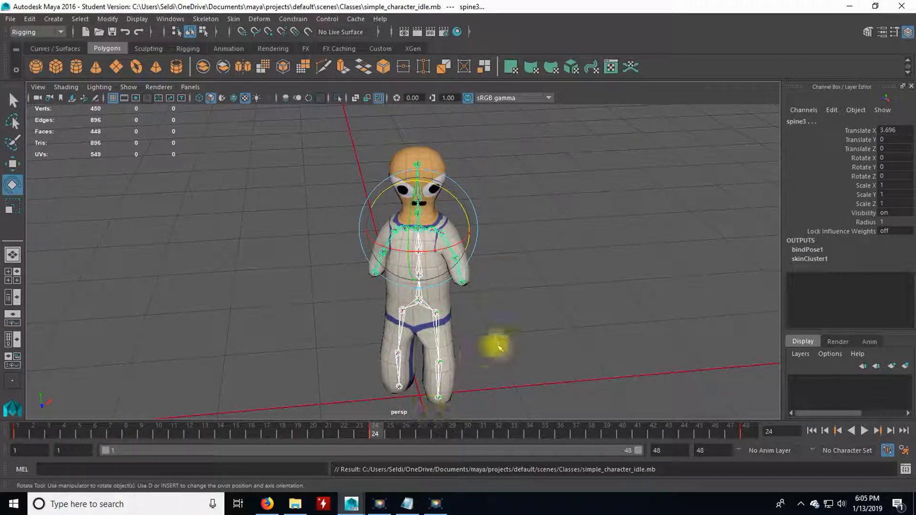
{"action": "left_click", "coordinate": [497, 345]}
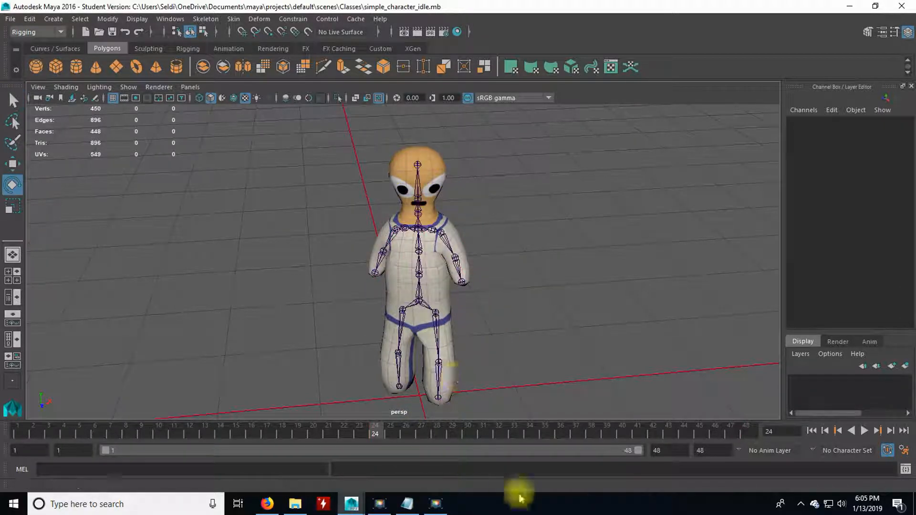